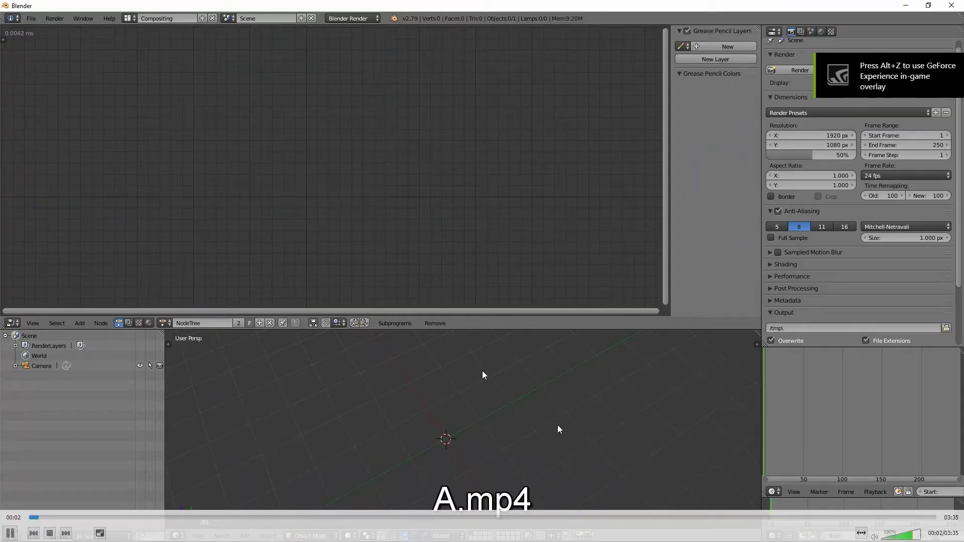
- Add a mesh circle with 3 vertices at the 3D cursor to form a triangle outline in the enlarged 3D view
{"action": "key", "text": "ctrl+Up"}
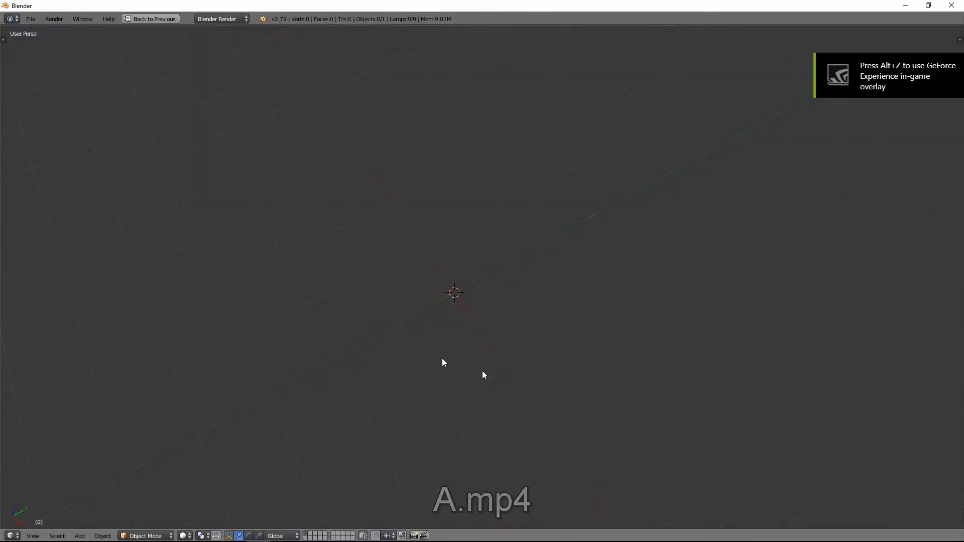
{"action": "key", "text": "shift+a"}
{"action": "mouse_move", "coordinate": [444, 327]}
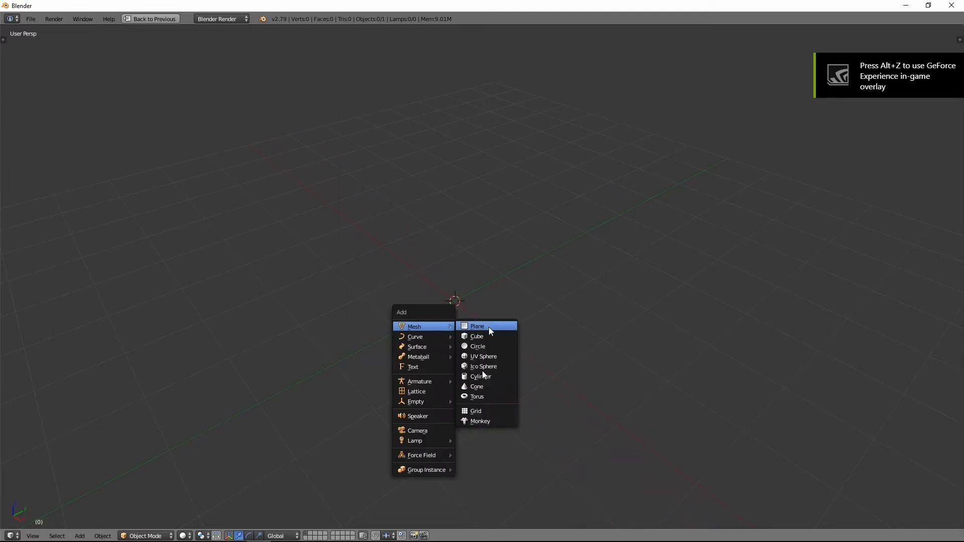
{"action": "left_click", "coordinate": [478, 347]}
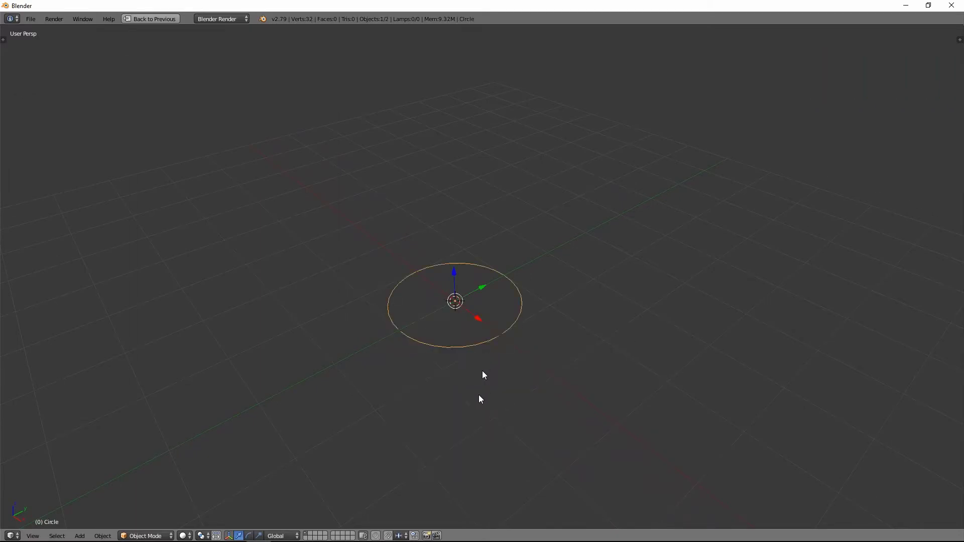
{"action": "key", "text": "t"}
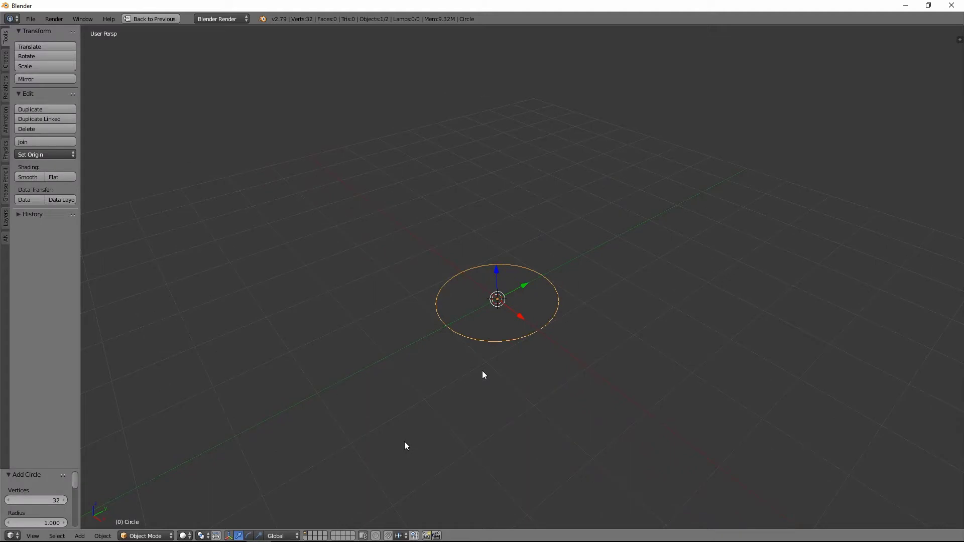
{"action": "left_click", "coordinate": [36, 500]}
{"action": "type", "text": "3"}
{"action": "key", "text": "Return"}
{"action": "middle_click_drag", "start_coordinate": [176, 459], "coordinate": [448, 415]}
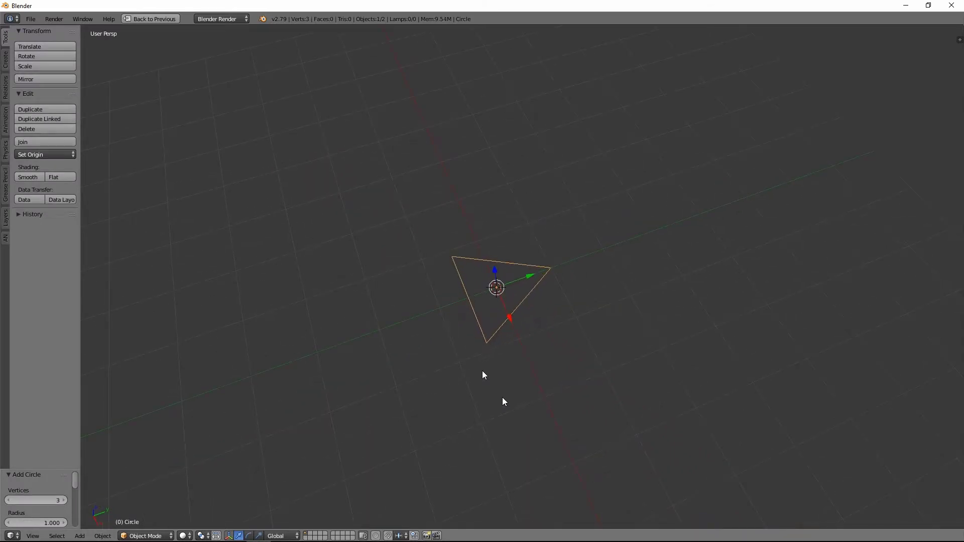
- Fill the triangle with a face and extrude it upward about 1.8 units into a prism
{"action": "key", "text": "Tab"}
{"action": "key", "text": "f"}
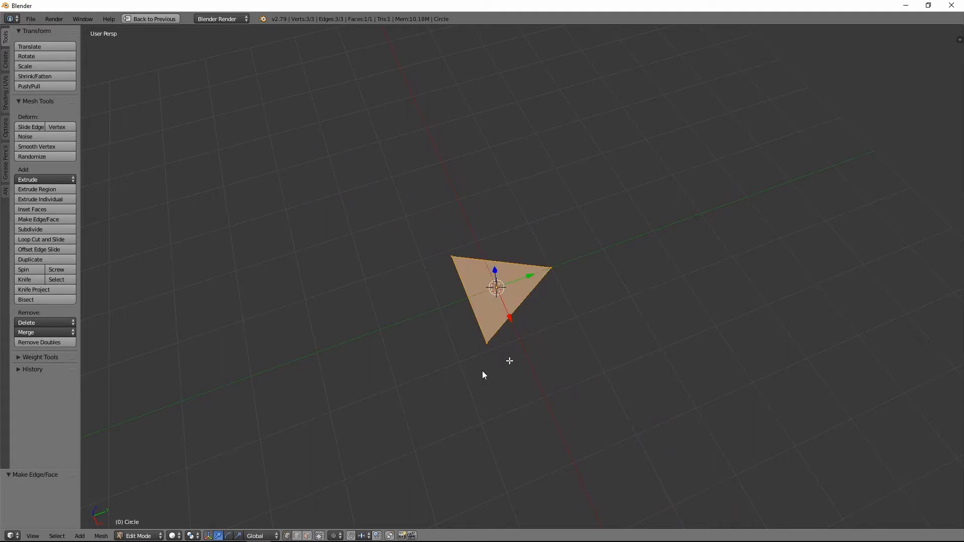
{"action": "middle_click_drag", "start_coordinate": [510, 361], "coordinate": [512, 323]}
{"action": "key", "text": "e"}
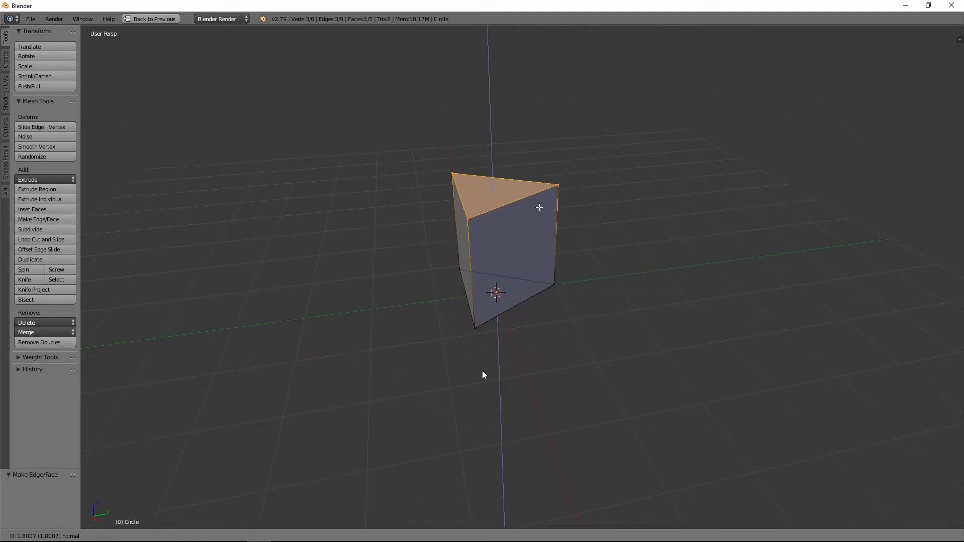
{"action": "left_click", "coordinate": [538, 207]}
{"action": "key", "text": "Tab"}
{"action": "mouse_move", "coordinate": [529, 338]}
{"action": "middle_mouse_down"}
{"action": "mouse_move", "coordinate": [573, 279]}
{"action": "mouse_move", "coordinate": [534, 329]}
{"action": "middle_mouse_up"}
{"action": "middle_click_drag", "start_coordinate": [600, 336], "coordinate": [605, 340]}
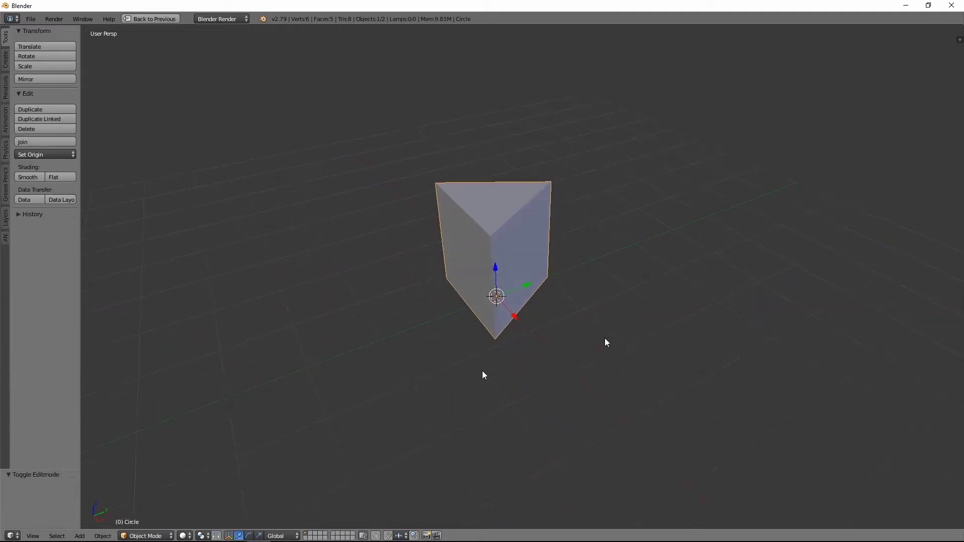
- Restore the full layout and add a Bevel modifier with 4 segments to the triangular prism
{"action": "key", "text": "ctrl+Up"}
{"action": "middle_click_drag", "start_coordinate": [534, 379], "coordinate": [564, 407]}
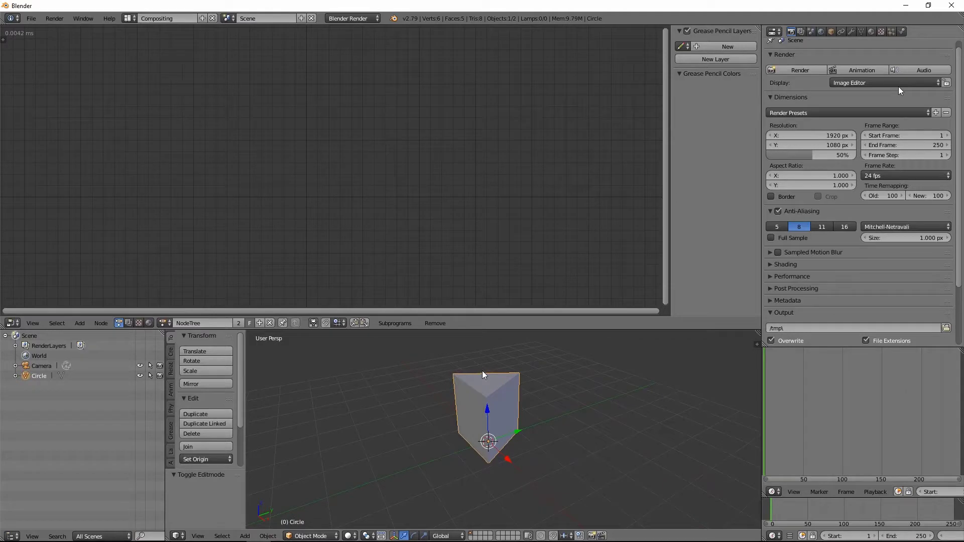
{"action": "left_click", "coordinate": [850, 32]}
{"action": "left_click", "coordinate": [792, 67]}
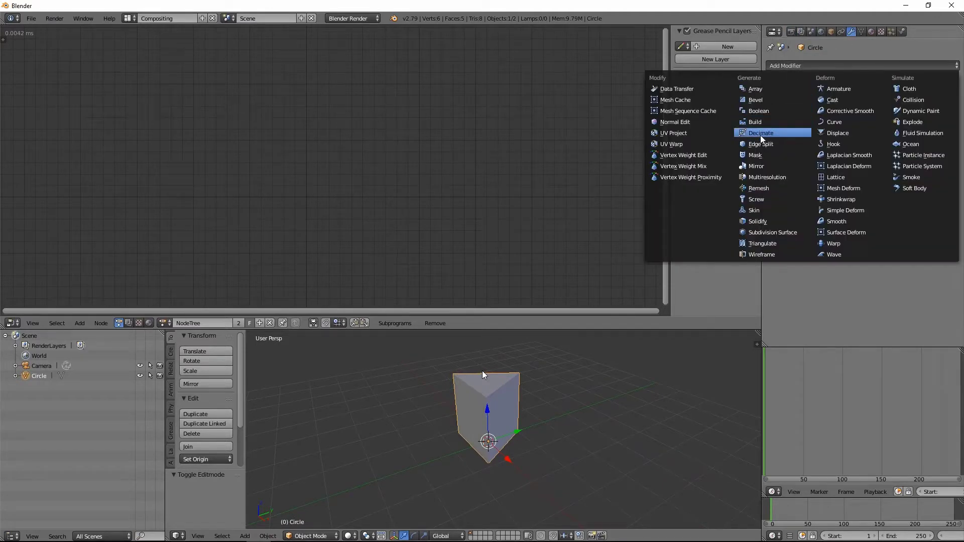
{"action": "left_click", "coordinate": [756, 100]}
{"action": "scroll", "coordinate": [541, 343], "scroll_direction": "up", "scroll_amount": 2}
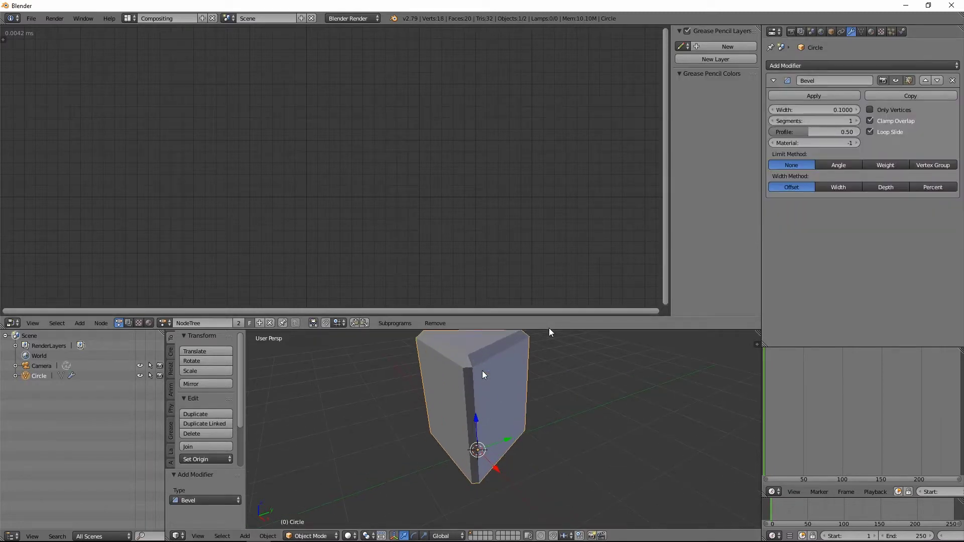
{"action": "left_click_drag", "start_coordinate": [549, 330], "coordinate": [552, 225]}
{"action": "middle_click_drag", "start_coordinate": [566, 308], "coordinate": [534, 357]}
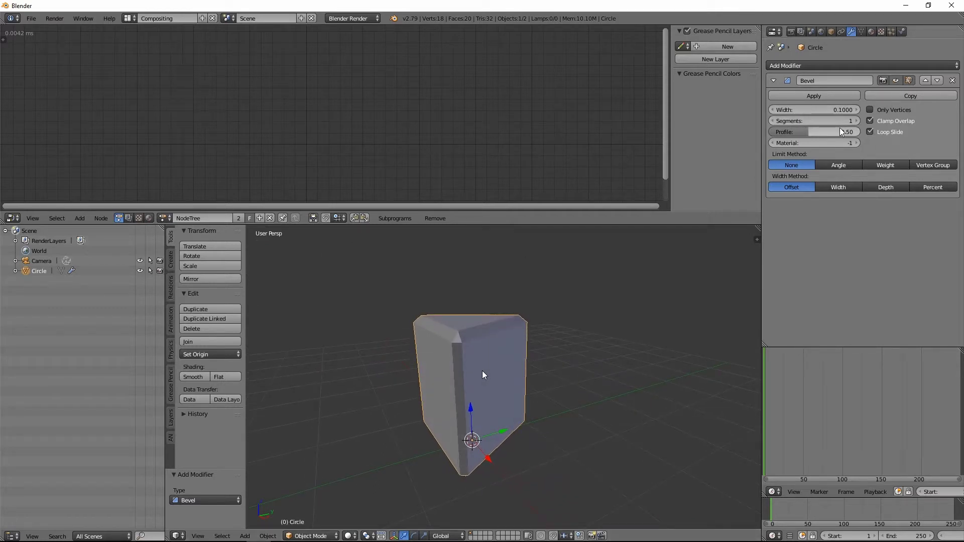
{"action": "left_click", "coordinate": [856, 121]}
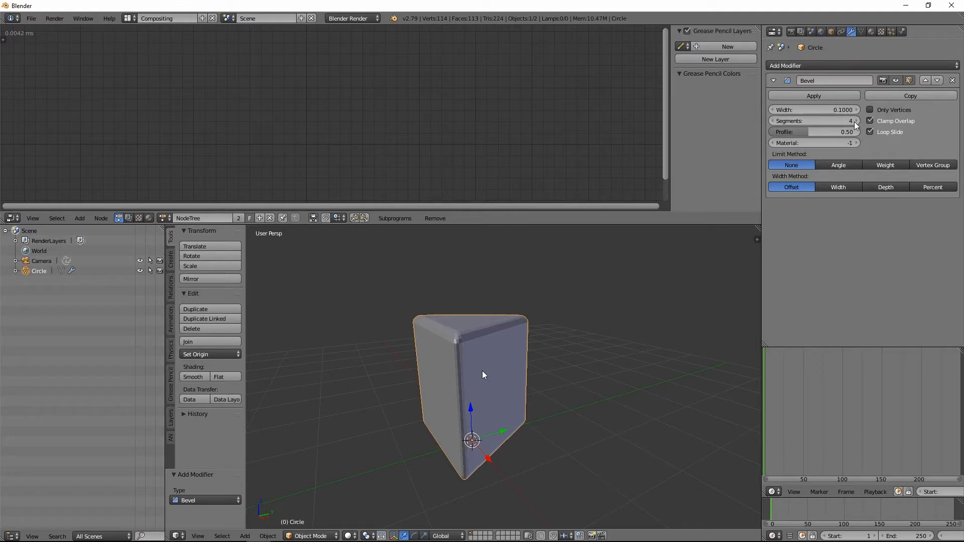
- Select the tallest prism copy and inspect its bevelled edges in wireframe and solid display
{"action": "mouse_move", "coordinate": [411, 315]}
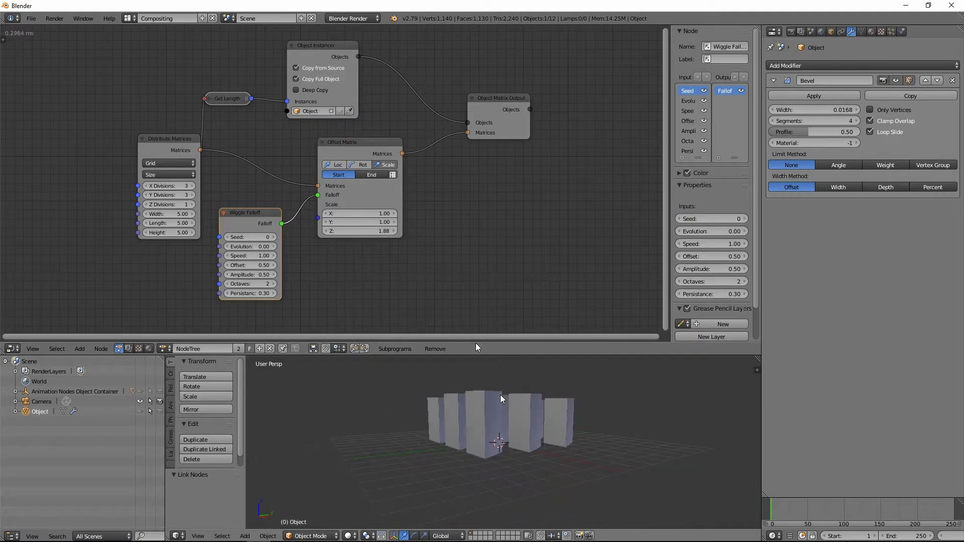
{"action": "key", "text": "Right"}
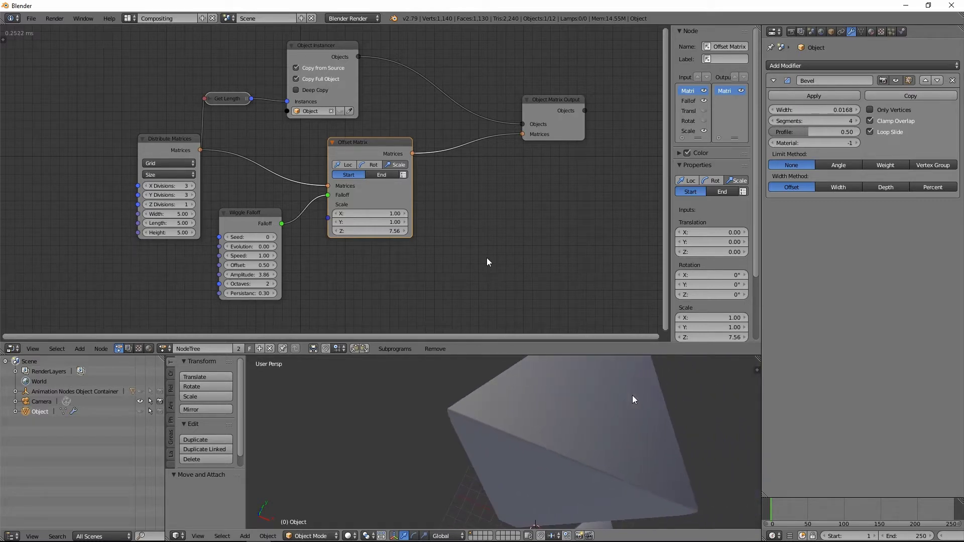
{"action": "right_click", "coordinate": [482, 404]}
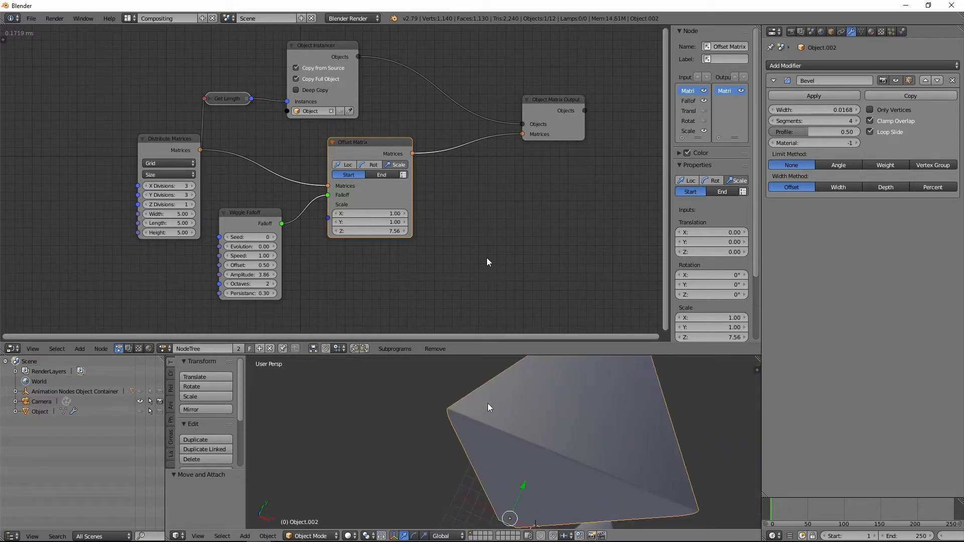
{"action": "key", "text": "z"}
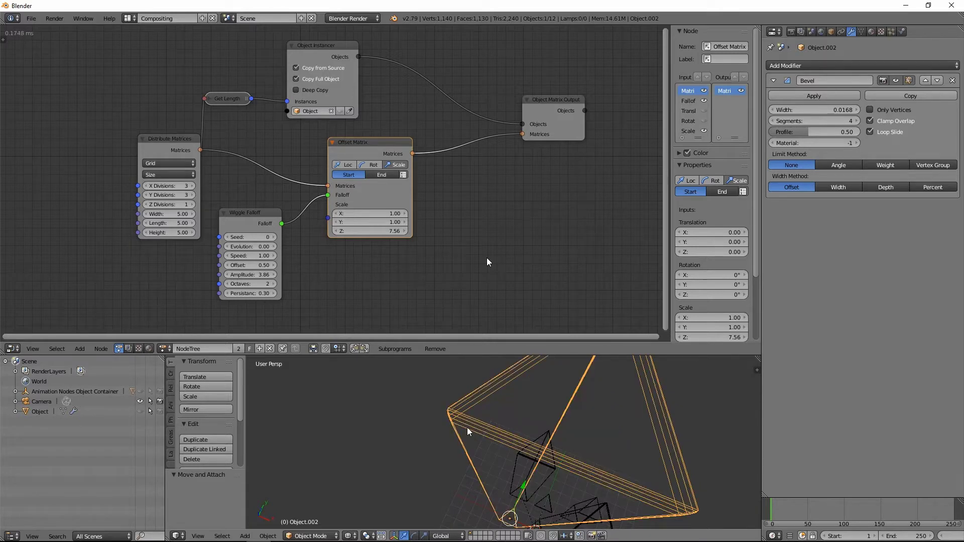
{"action": "key", "text": "z"}
{"action": "middle_click_drag", "start_coordinate": [467, 418], "coordinate": [595, 455]}
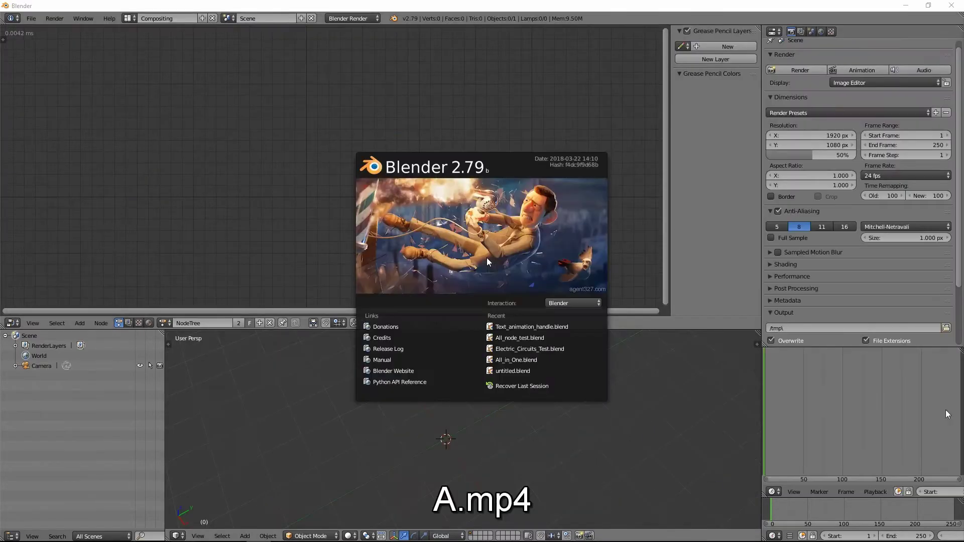
- Close video A and open video B from the Project_18_AN_Object_Attribute_Output folder
{"action": "left_click", "coordinate": [654, 420]}
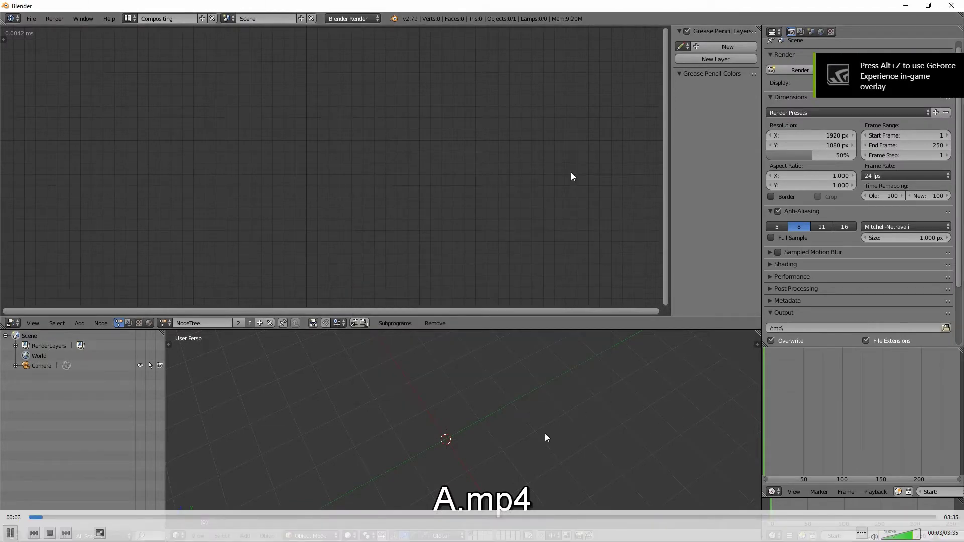
{"action": "double_click", "coordinate": [540, 207]}
{"action": "key", "text": "alt+F4"}
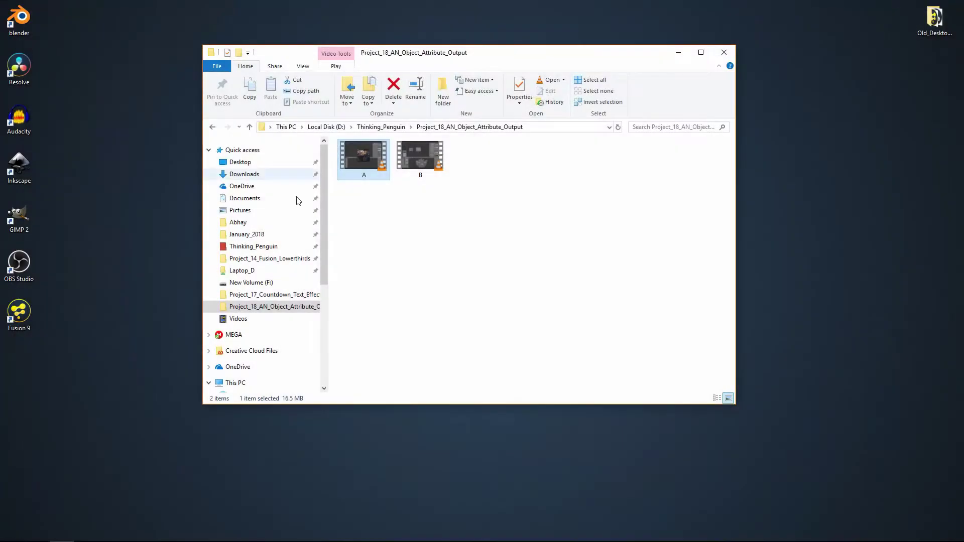
{"action": "left_click", "coordinate": [427, 167]}
{"action": "double_click", "coordinate": [428, 167]}
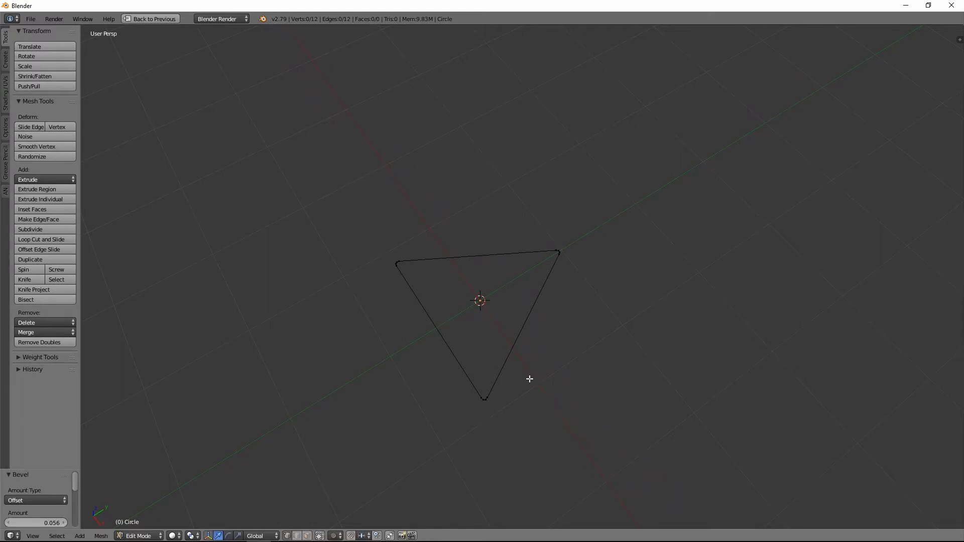
- Leave Edit Mode and convert the rounded triangle outline from a mesh to a curve
{"action": "key", "text": "Tab"}
{"action": "middle_click_drag", "start_coordinate": [529, 379], "coordinate": [511, 365]}
{"action": "key", "text": "alt+c"}
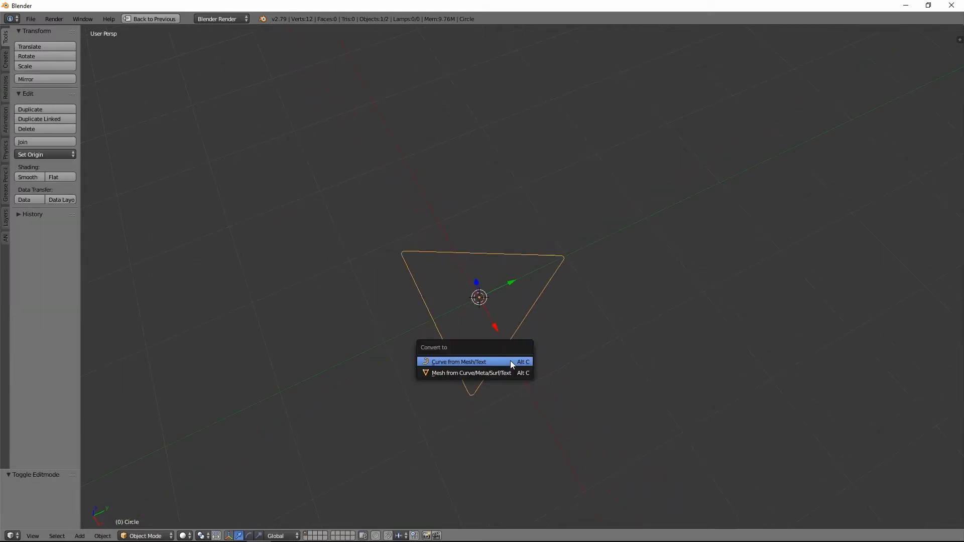
{"action": "left_click", "coordinate": [510, 360]}
{"action": "middle_click_drag", "start_coordinate": [502, 387], "coordinate": [550, 357]}
- Restore the full layout and set the triangle curve's shape to 2D with fill Both
{"action": "key", "text": "shift+space"}
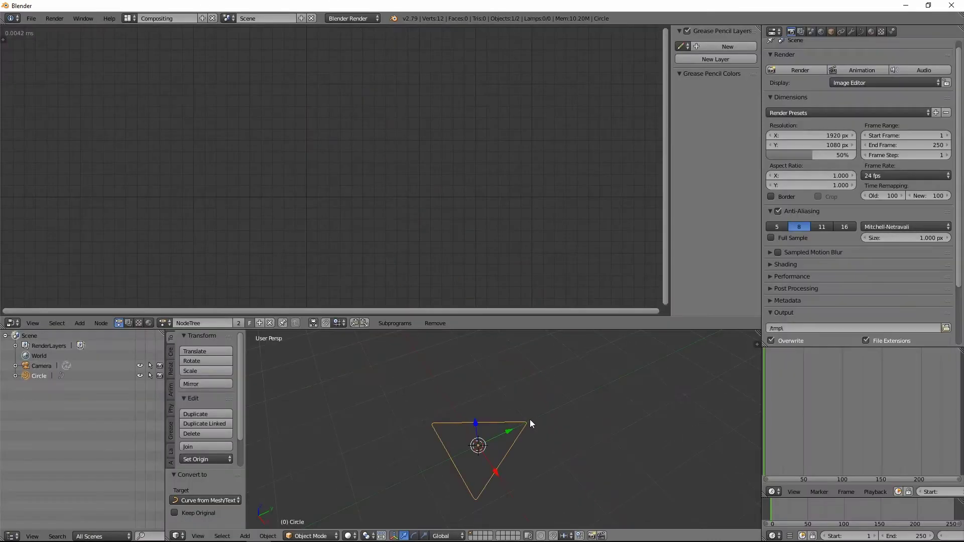
{"action": "middle_click_drag", "start_coordinate": [530, 420], "coordinate": [532, 367]}
{"action": "left_click", "coordinate": [862, 32]}
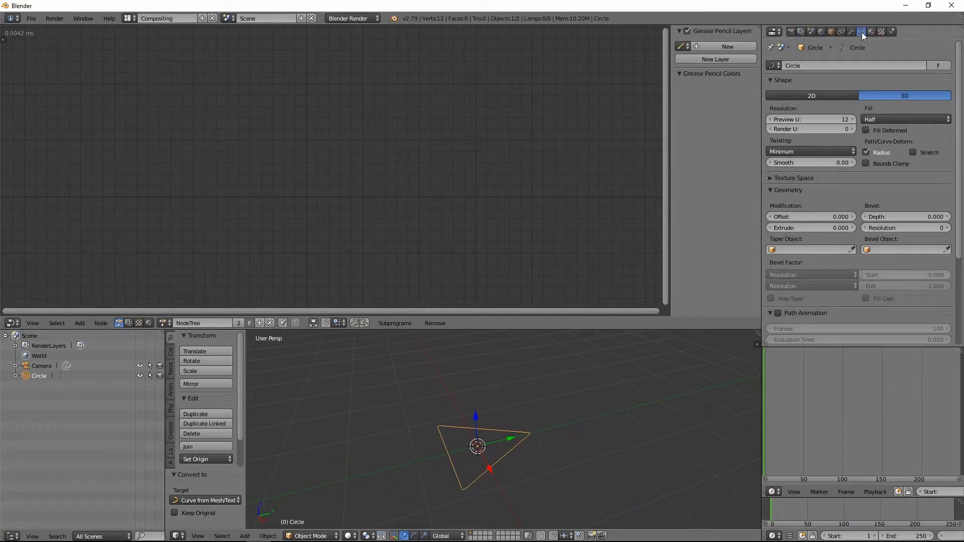
{"action": "left_click", "coordinate": [814, 96]}
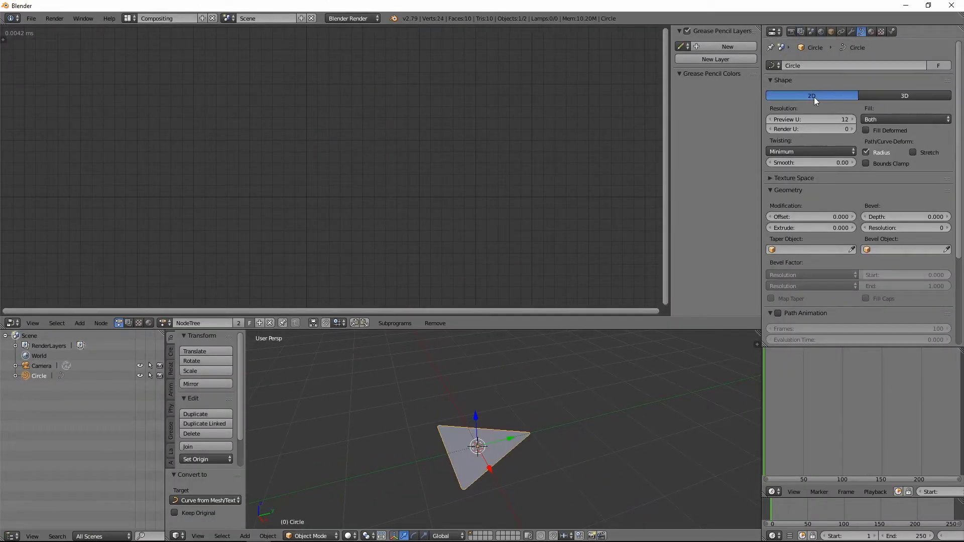
{"action": "left_click", "coordinate": [877, 124]}
{"action": "middle_click_drag", "start_coordinate": [523, 435], "coordinate": [1, 234]}
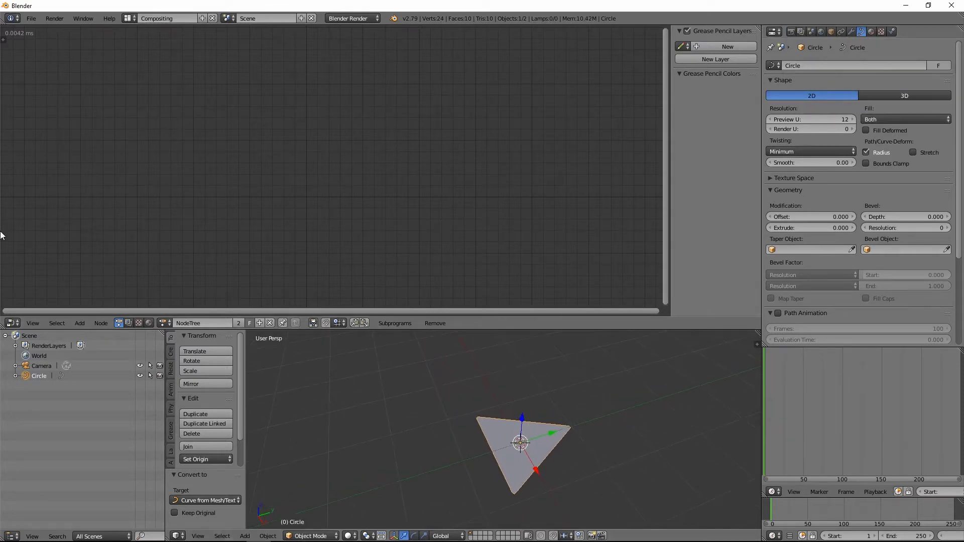
- Add a Replicate Spline node to the node tree and assign the Circle curve as its source spline
{"action": "left_click", "coordinate": [82, 324]}
{"action": "mouse_move", "coordinate": [120, 183]}
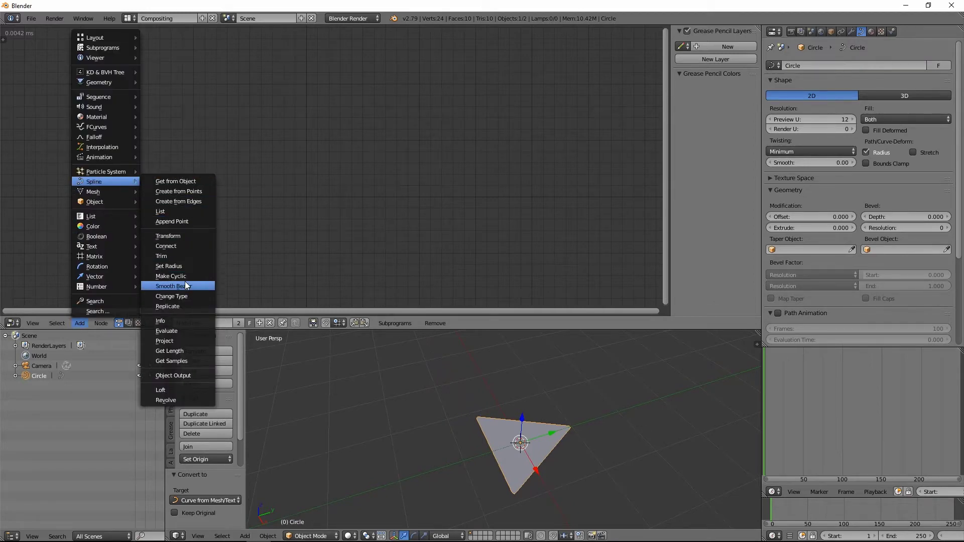
{"action": "left_click", "coordinate": [183, 305]}
{"action": "left_click", "coordinate": [249, 245]}
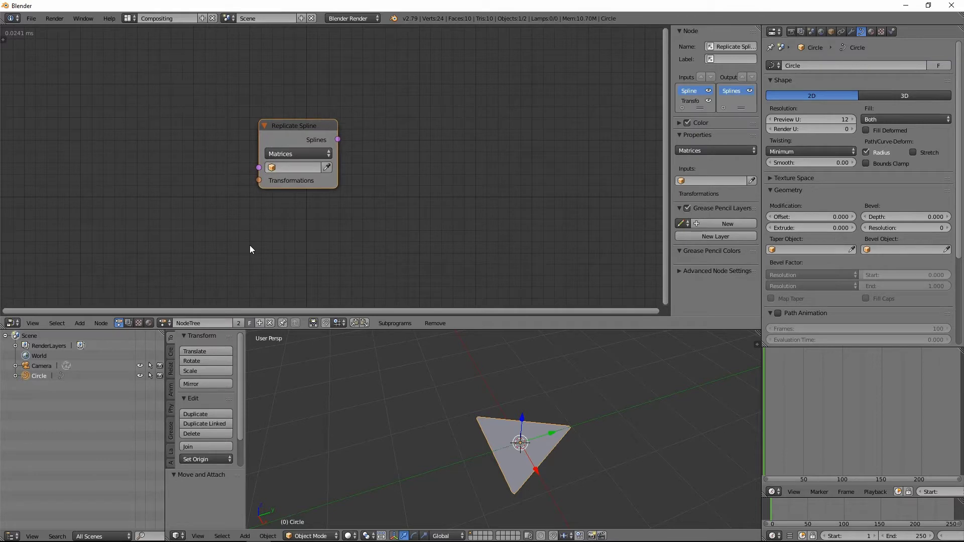
{"action": "left_click", "coordinate": [327, 166]}
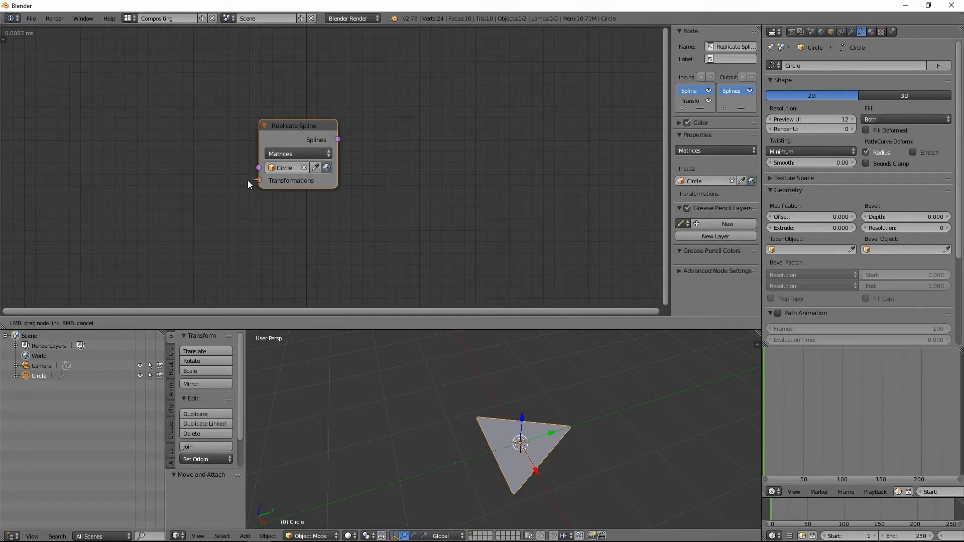
{"action": "left_click_drag", "start_coordinate": [258, 168], "coordinate": [190, 186]}
- Add a Distribute Matrices node in Grid mode and link its Matrices output to Replicate Spline's Transformations input
{"action": "left_click", "coordinate": [80, 323]}
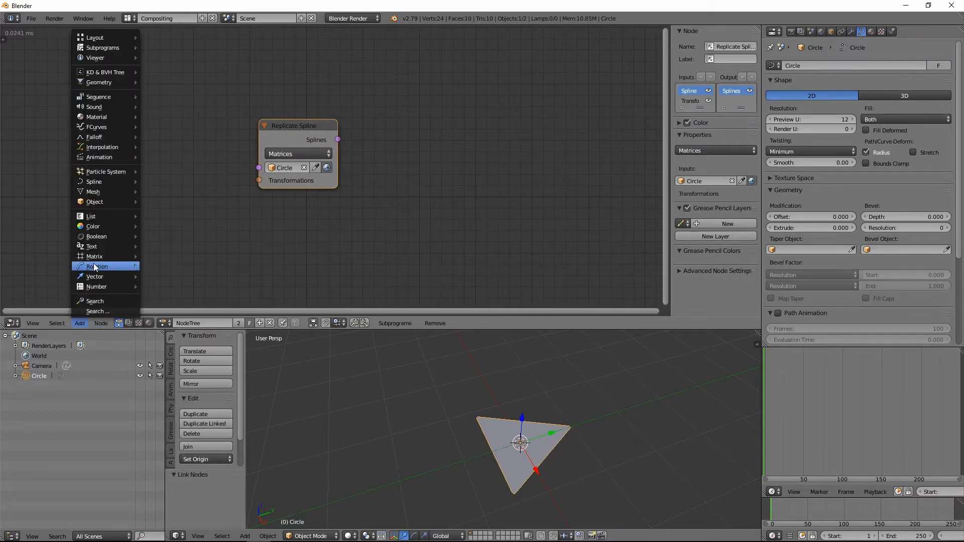
{"action": "mouse_move", "coordinate": [94, 258]}
{"action": "left_click", "coordinate": [166, 335]}
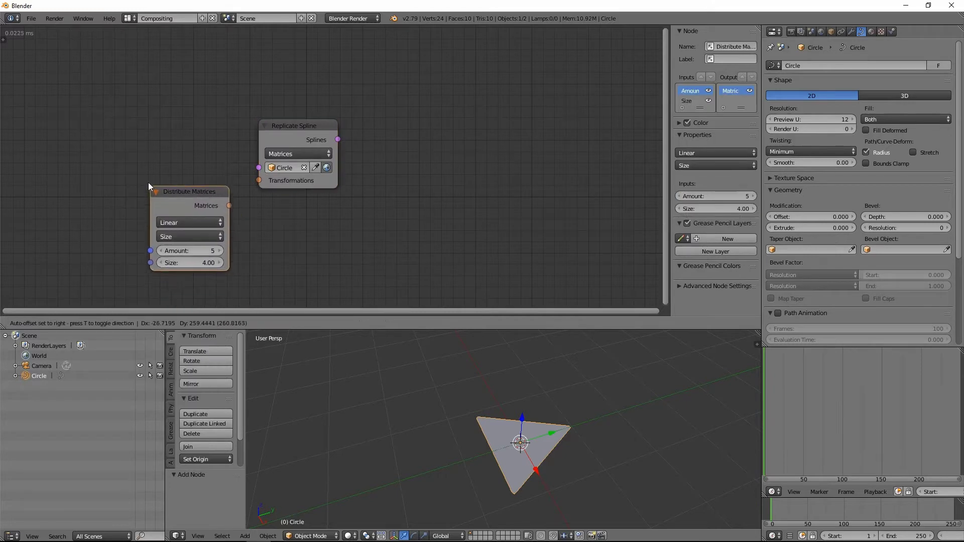
{"action": "left_click", "coordinate": [129, 174]}
{"action": "left_click", "coordinate": [176, 207]}
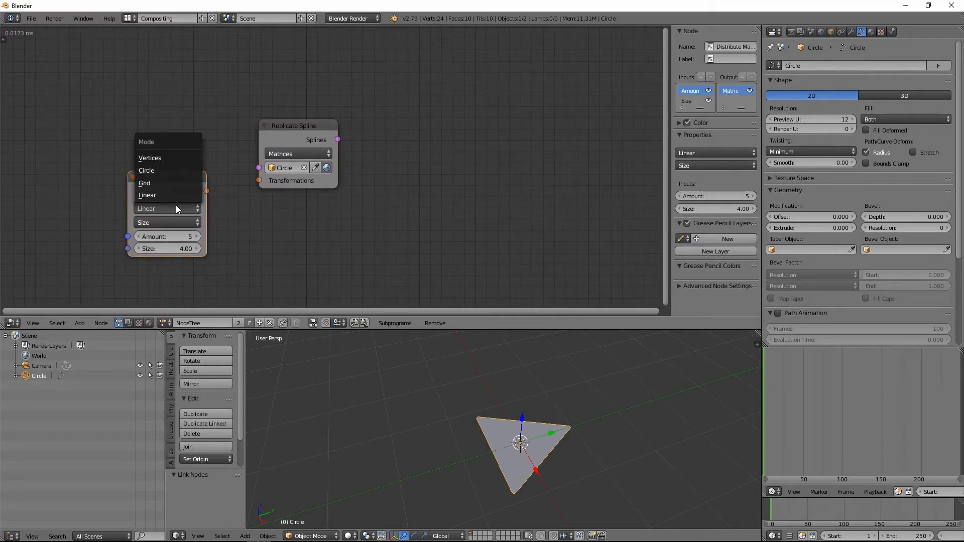
{"action": "left_click", "coordinate": [170, 182]}
{"action": "left_click_drag", "start_coordinate": [207, 191], "coordinate": [265, 181]}
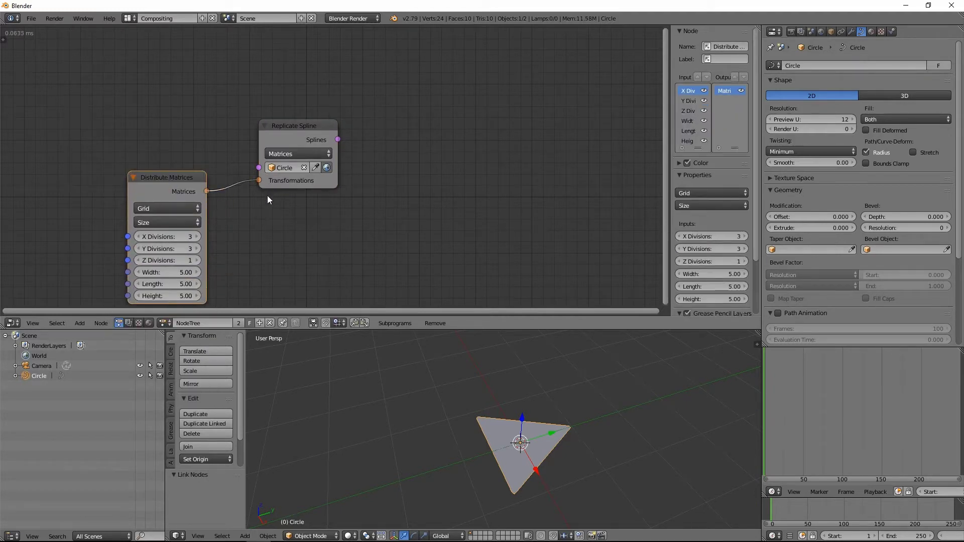
- Add a Curve Object Output node beside the Replicate Spline node
{"action": "left_click", "coordinate": [86, 323]}
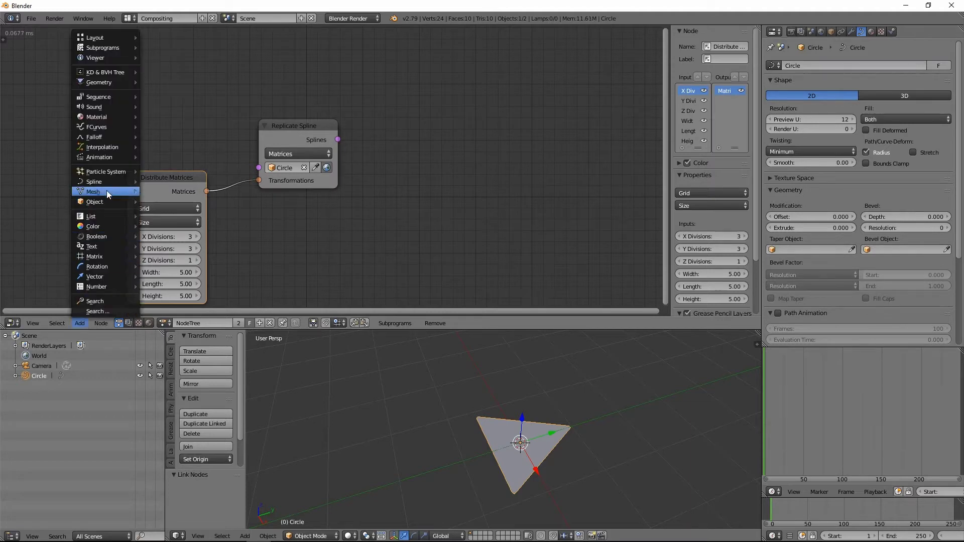
{"action": "mouse_move", "coordinate": [106, 182]}
{"action": "left_click", "coordinate": [185, 375]}
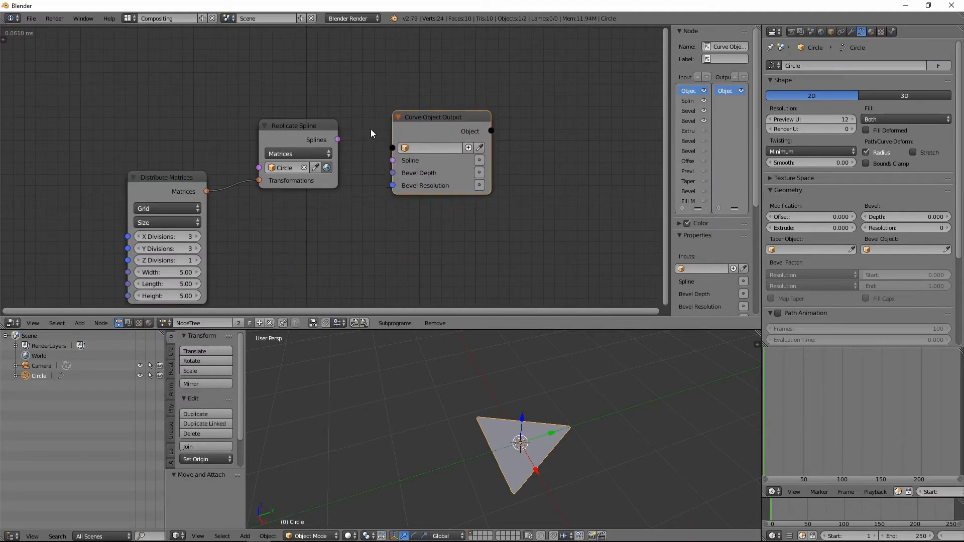
- Link Replicate Spline's Splines output to Curve Object Output, create a target object for it, and hide the source Circle curve
{"action": "left_click_drag", "start_coordinate": [338, 140], "coordinate": [393, 161]}
{"action": "left_click", "coordinate": [468, 147]}
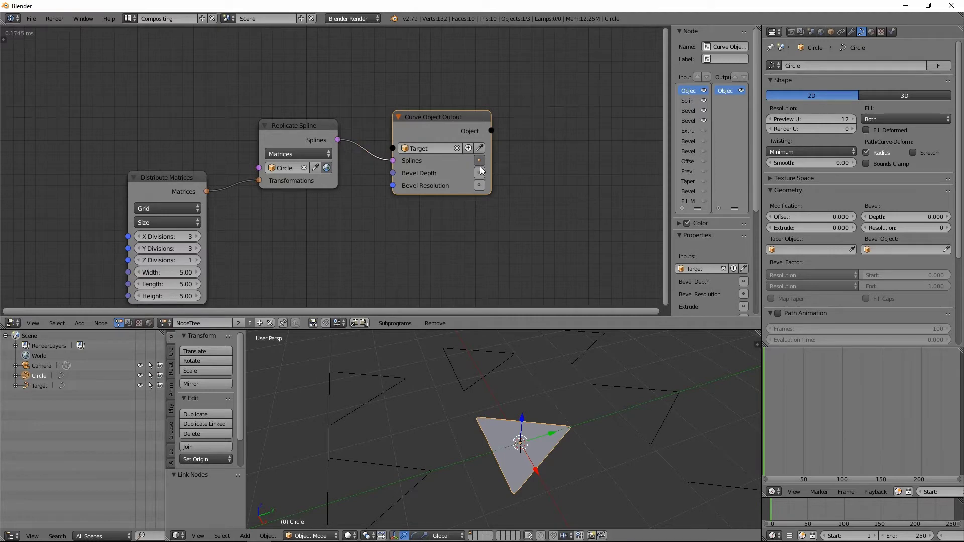
{"action": "left_click", "coordinate": [141, 375]}
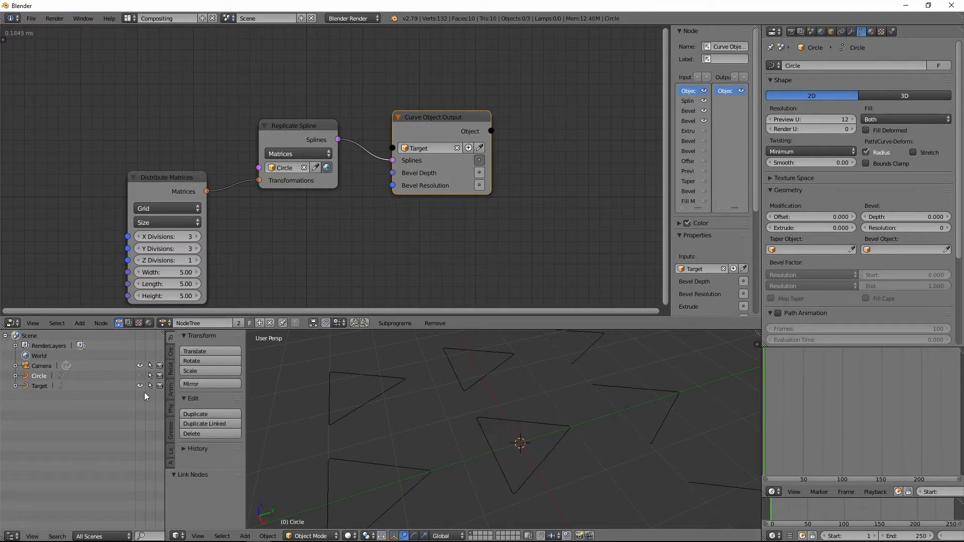
- Set the Target curve's shape to 2D with fill mode Both
{"action": "scroll", "coordinate": [459, 434], "scroll_direction": "down", "scroll_amount": 4}
{"action": "right_click", "coordinate": [465, 459]}
{"action": "mouse_move", "coordinate": [414, 465]}
{"action": "middle_mouse_down"}
{"action": "mouse_move", "coordinate": [483, 456]}
{"action": "mouse_move", "coordinate": [412, 469]}
{"action": "middle_mouse_up"}
{"action": "left_click", "coordinate": [818, 98]}
{"action": "left_click", "coordinate": [879, 119]}
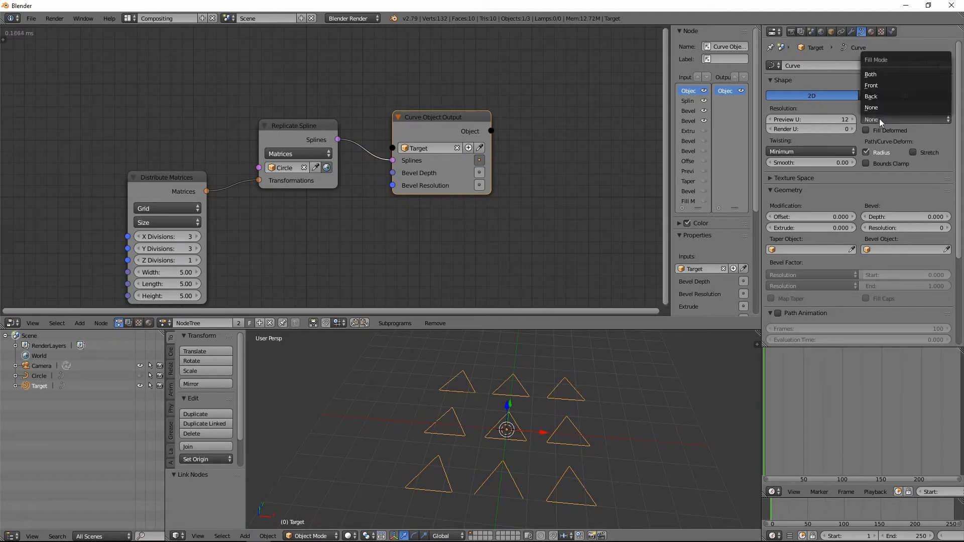
{"action": "left_click", "coordinate": [884, 75]}
{"action": "middle_click_drag", "start_coordinate": [577, 367], "coordinate": [576, 405]}
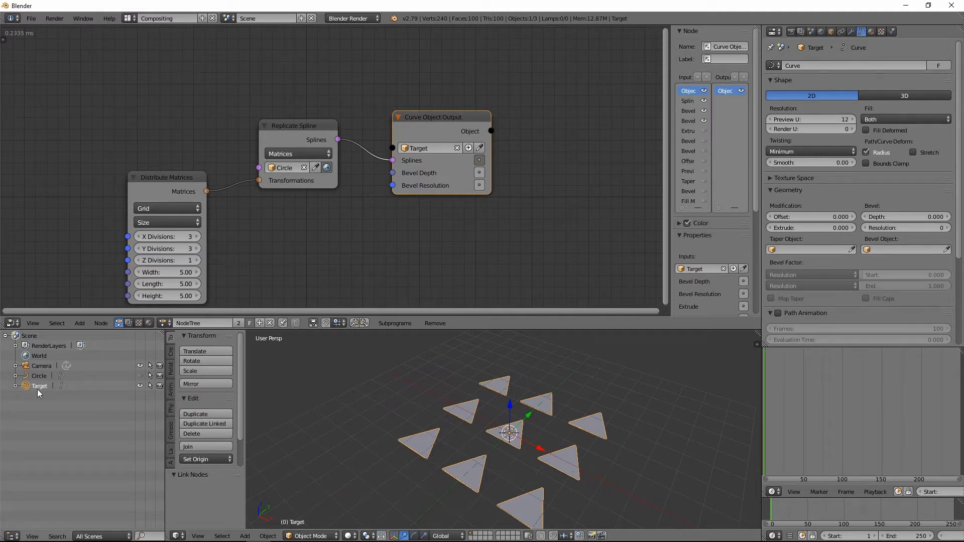
- Inspect the Target object's curve data and its replicated splines in Edit Mode
{"action": "left_click", "coordinate": [15, 385]}
{"action": "left_click", "coordinate": [52, 399]}
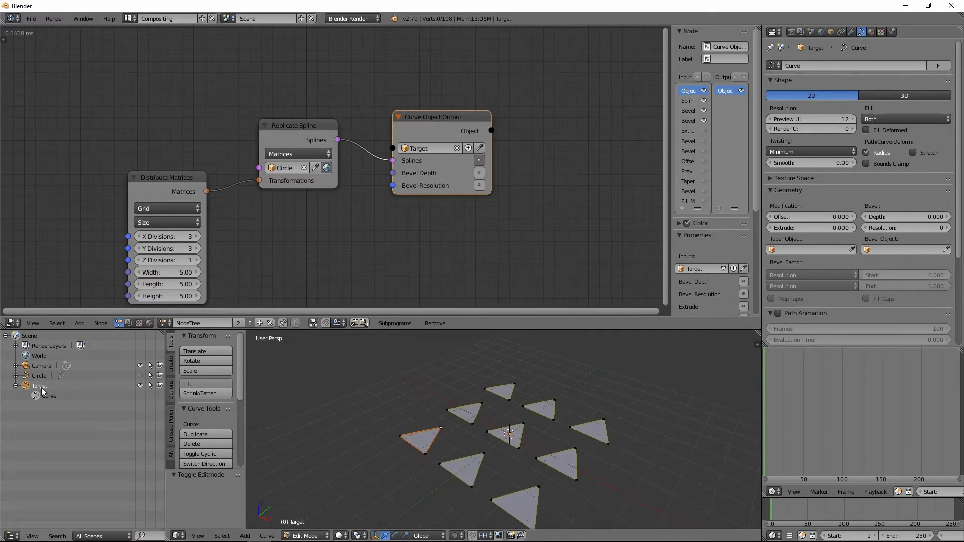
{"action": "key", "text": "Tab"}
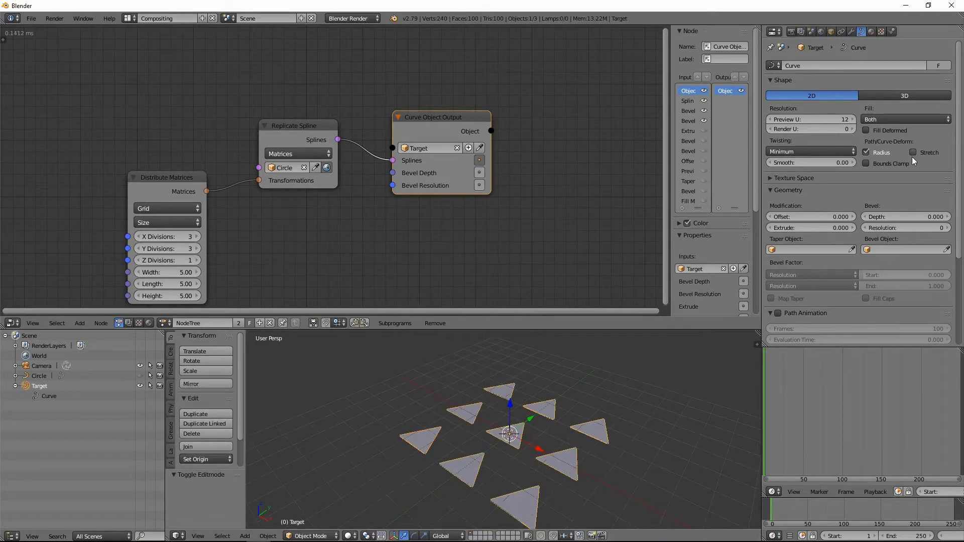
- Extrude the Target curve by 2.2 to turn the replicated triangles into prisms
{"action": "left_click_drag", "start_coordinate": [783, 229], "coordinate": [791, 230]}
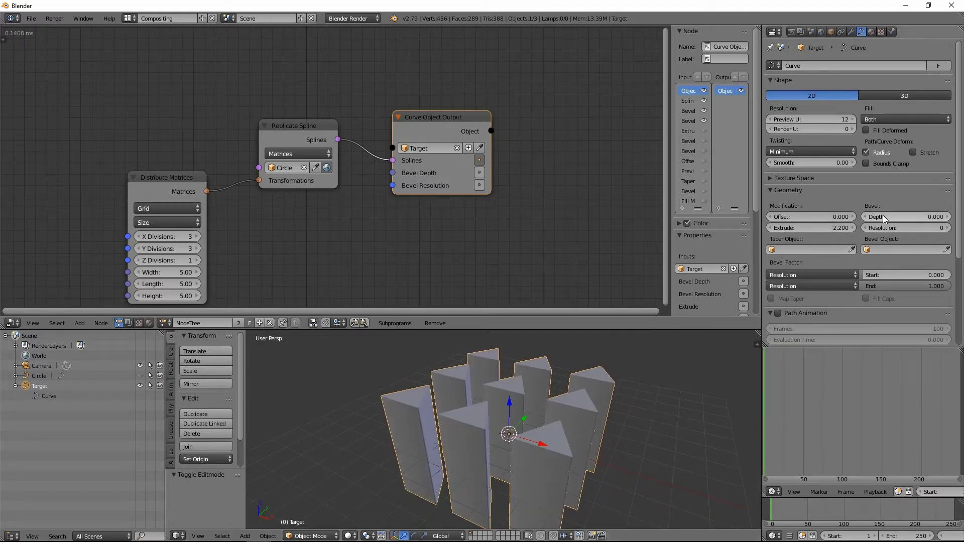
{"action": "mouse_move", "coordinate": [581, 430]}
{"action": "middle_mouse_down"}
{"action": "mouse_move", "coordinate": [490, 409]}
{"action": "mouse_move", "coordinate": [632, 423]}
{"action": "mouse_move", "coordinate": [553, 415]}
{"action": "mouse_move", "coordinate": [563, 432]}
{"action": "middle_mouse_up"}
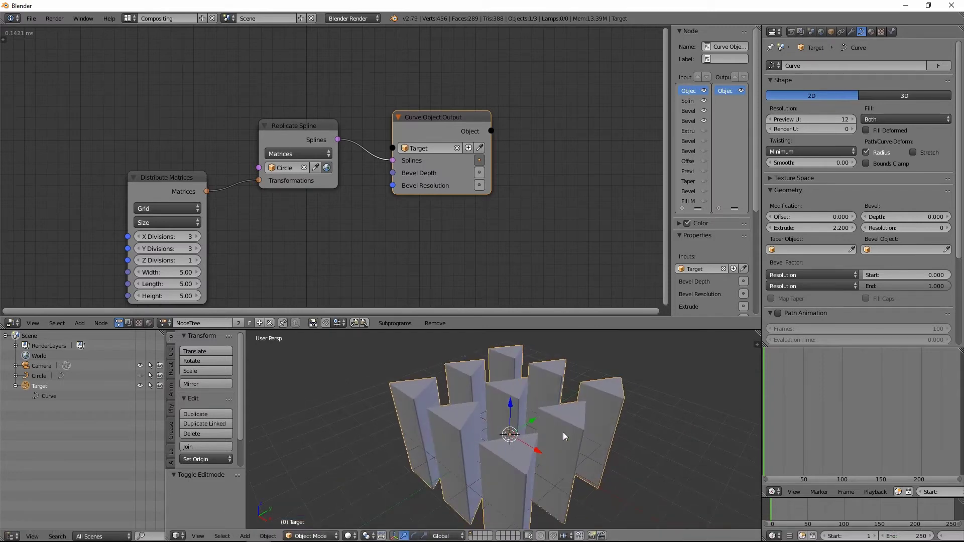
- Move the Distribute Matrices node level with Replicate Spline and shift the Curve Object Output node farther from Replicate Spline
{"action": "left_click_drag", "start_coordinate": [180, 176], "coordinate": [166, 123]}
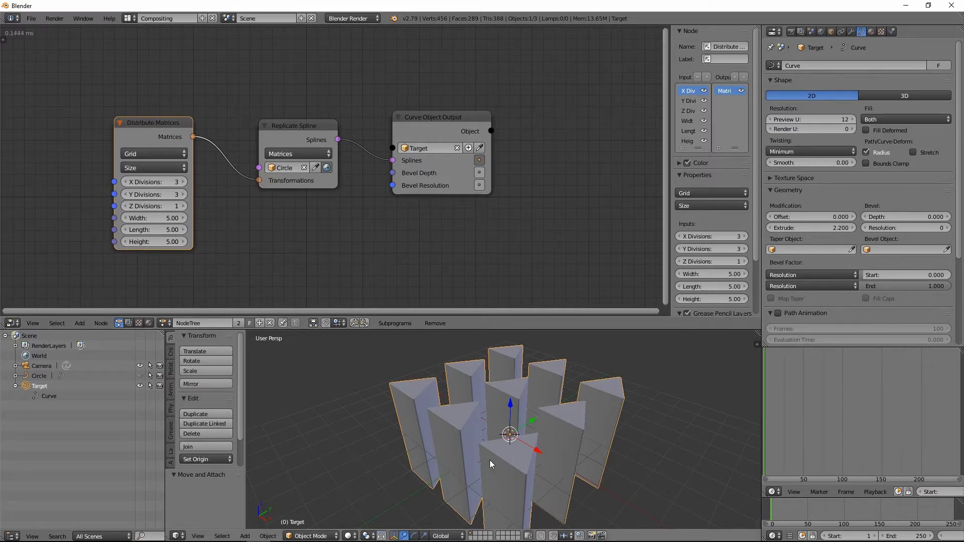
{"action": "middle_click_drag", "start_coordinate": [492, 458], "coordinate": [532, 439]}
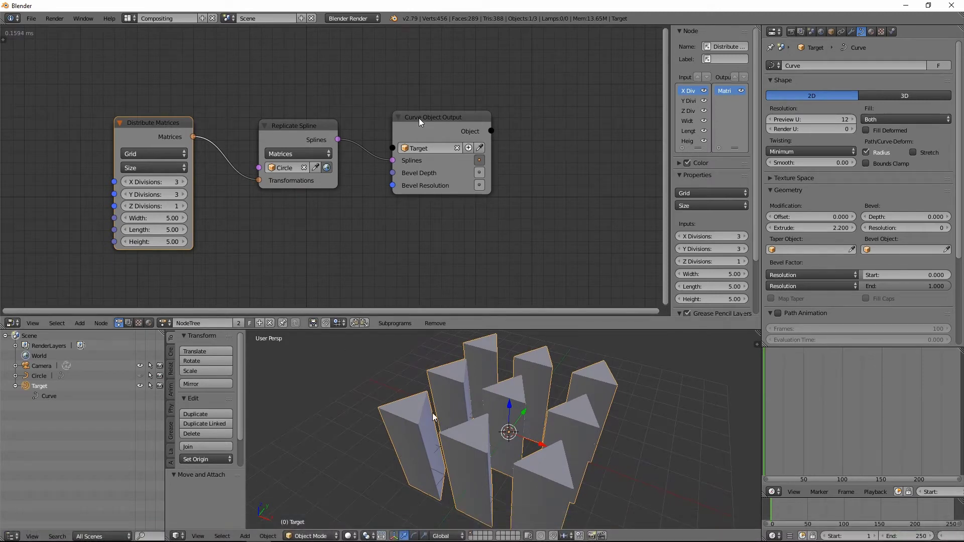
{"action": "left_click_drag", "start_coordinate": [419, 119], "coordinate": [501, 118]}
{"action": "left_click", "coordinate": [80, 323]}
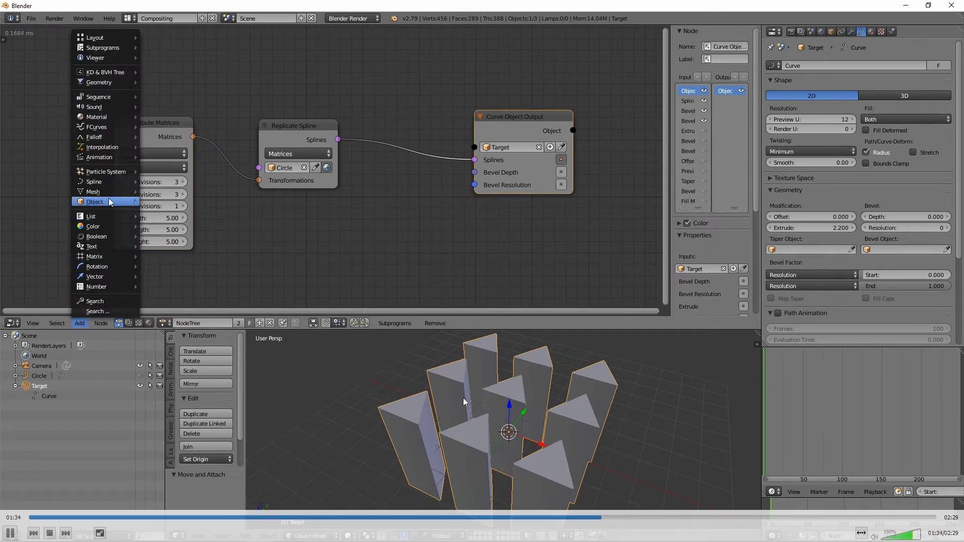
{"action": "double_click", "coordinate": [491, 237]}
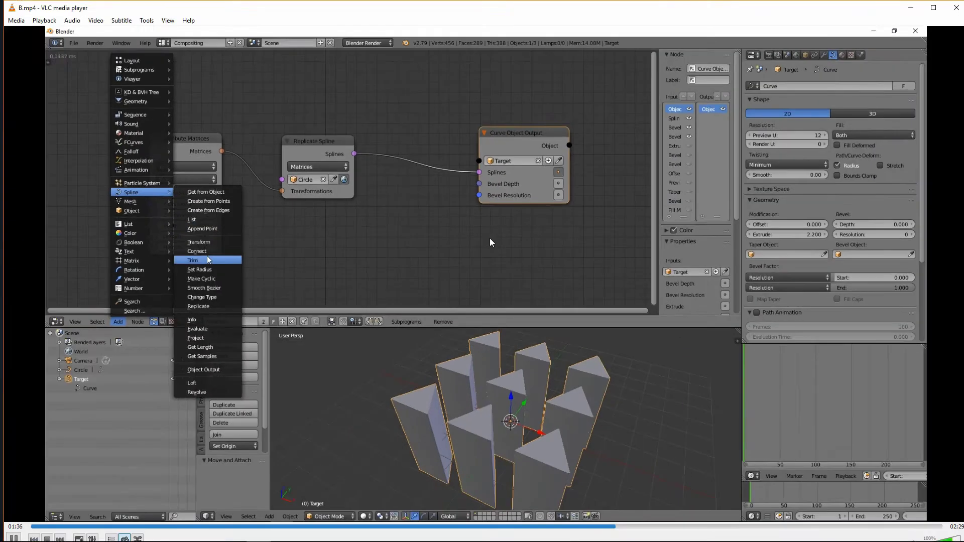
{"action": "double_click", "coordinate": [605, 159]}
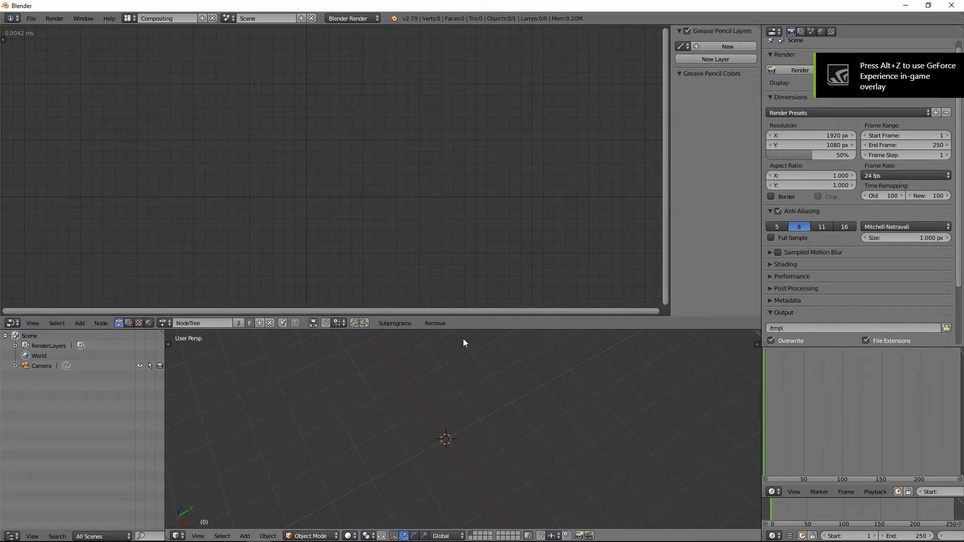
- Enlarge the 3D view and add a mesh circle with 3 vertices to form a triangle
{"action": "left_click_drag", "start_coordinate": [475, 329], "coordinate": [485, 247]}
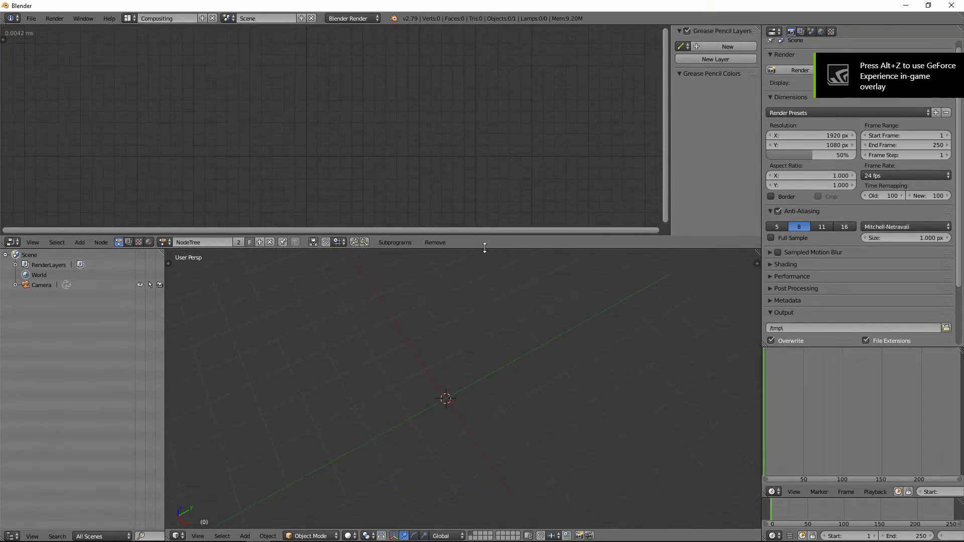
{"action": "key", "text": "shift+a"}
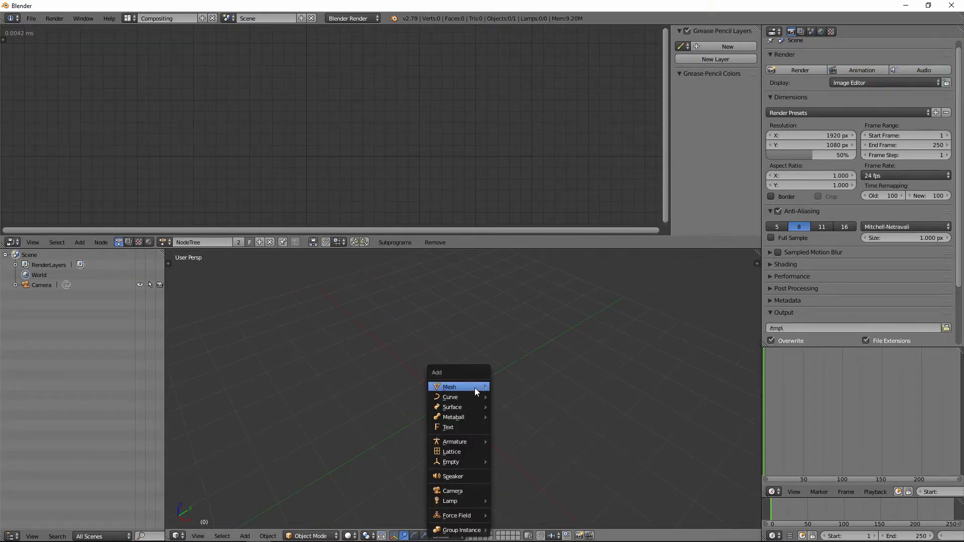
{"action": "mouse_move", "coordinate": [466, 388]}
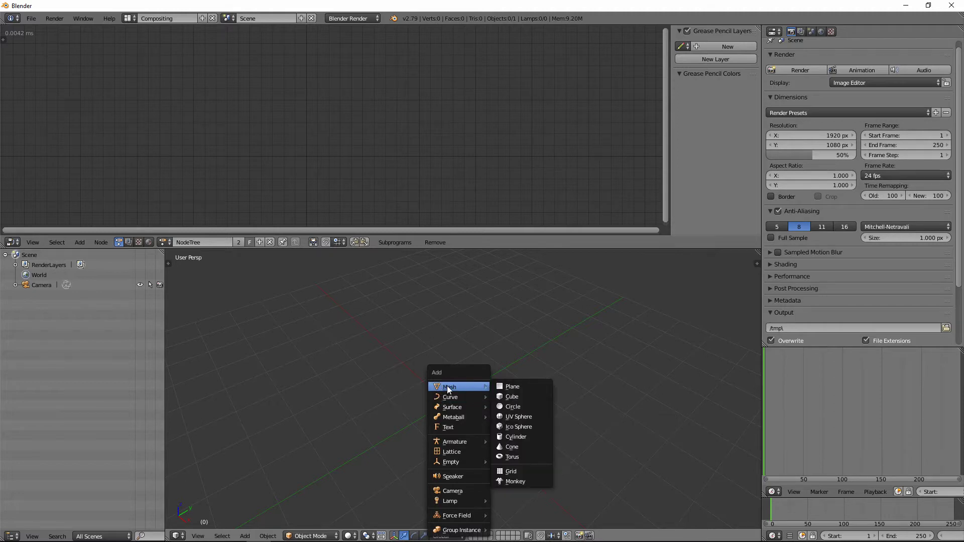
{"action": "left_click", "coordinate": [523, 408]}
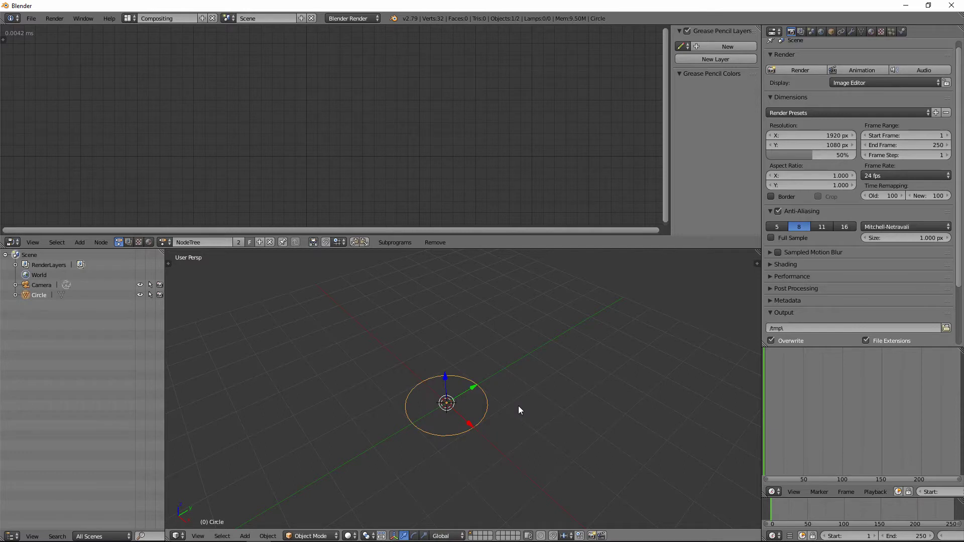
{"action": "key", "text": "t"}
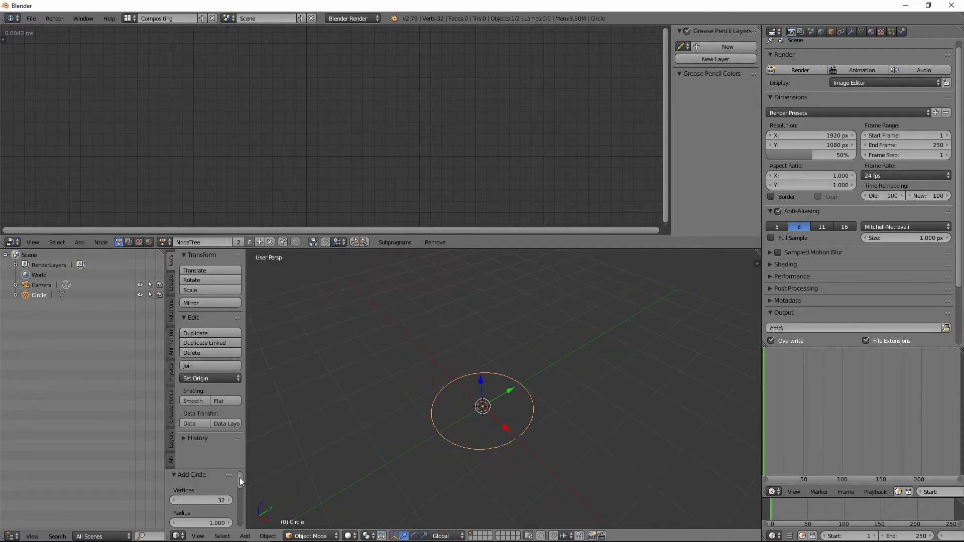
{"action": "left_click_drag", "start_coordinate": [240, 482], "coordinate": [156, 494]}
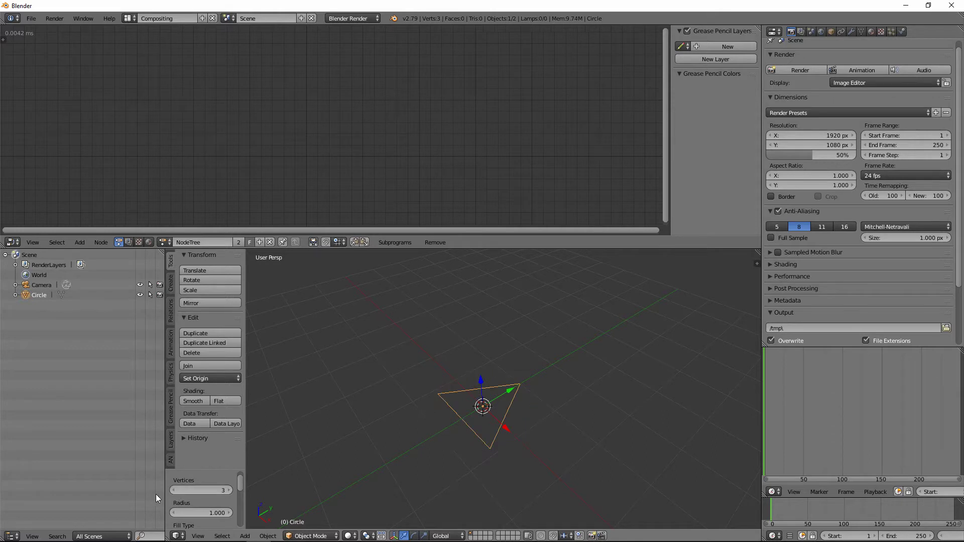
- Round the triangle's corners with a vertex bevel of small offset and 3 segments
{"action": "middle_click_drag", "start_coordinate": [547, 417], "coordinate": [542, 380]}
{"action": "key", "text": "Tab"}
{"action": "scroll", "coordinate": [511, 407], "scroll_direction": "up", "scroll_amount": 4}
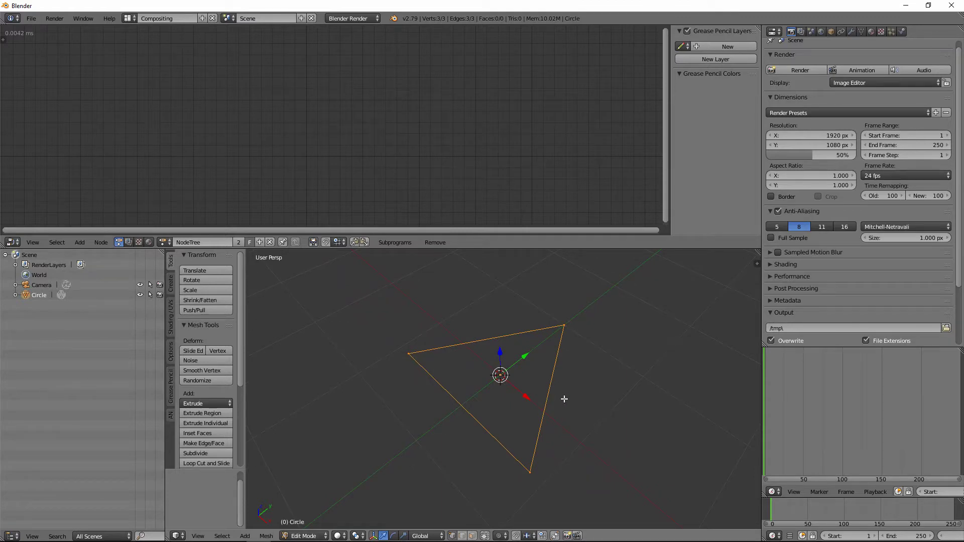
{"action": "key", "text": "ctrl+shift+b"}
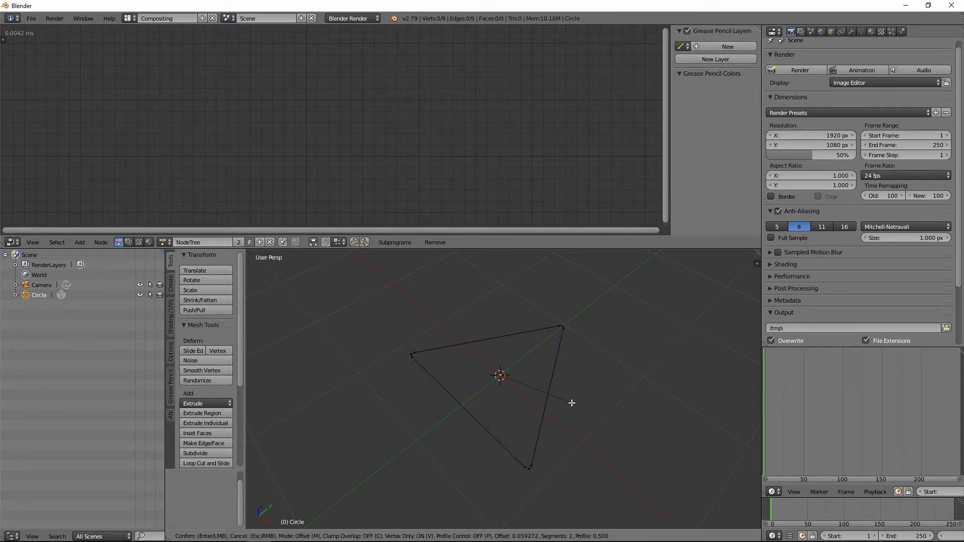
{"action": "scroll", "coordinate": [572, 402], "scroll_direction": "up", "scroll_amount": 1}
{"action": "scroll", "coordinate": [572, 403], "scroll_direction": "down", "scroll_amount": 1}
{"action": "scroll", "coordinate": [569, 402], "scroll_direction": "down", "scroll_amount": 2}
{"action": "scroll", "coordinate": [570, 402], "scroll_direction": "up", "scroll_amount": 1}
{"action": "left_click", "coordinate": [570, 402]}
{"action": "key", "text": "Tab"}
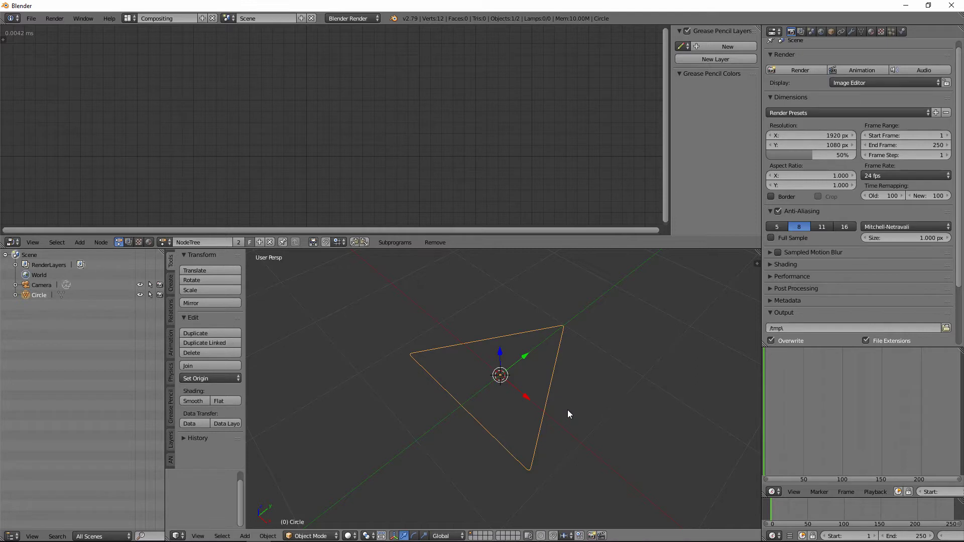
- Convert the rounded triangle mesh to a curve
{"action": "mouse_move", "coordinate": [567, 410]}
{"action": "middle_mouse_down"}
{"action": "mouse_move", "coordinate": [574, 426]}
{"action": "mouse_move", "coordinate": [470, 419]}
{"action": "mouse_move", "coordinate": [589, 400]}
{"action": "mouse_move", "coordinate": [495, 395]}
{"action": "mouse_move", "coordinate": [556, 411]}
{"action": "middle_mouse_up"}
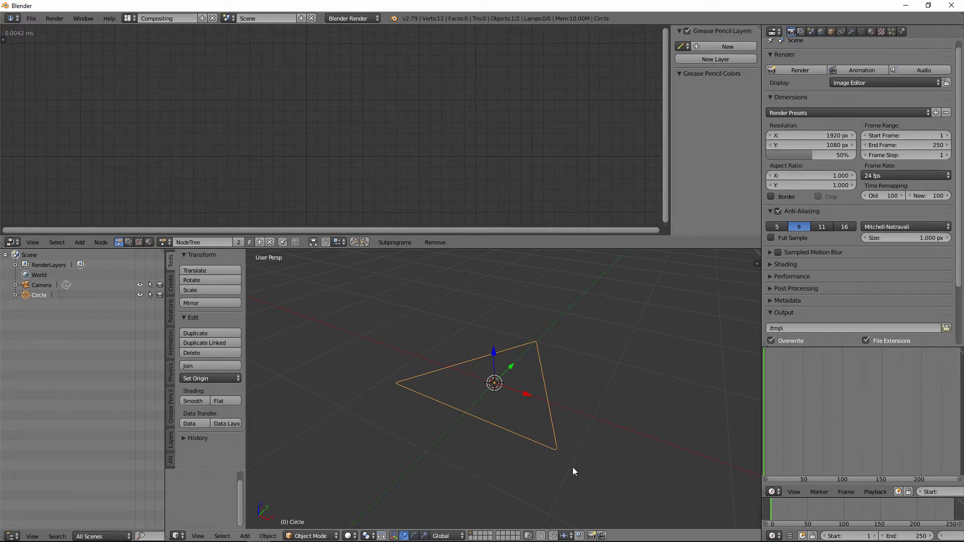
{"action": "key", "text": "alt+c"}
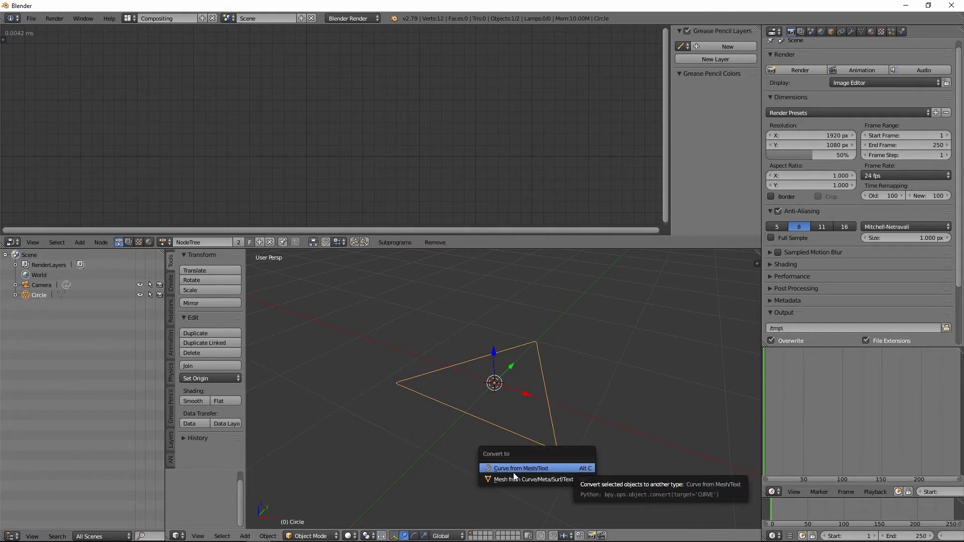
{"action": "left_click", "coordinate": [548, 469]}
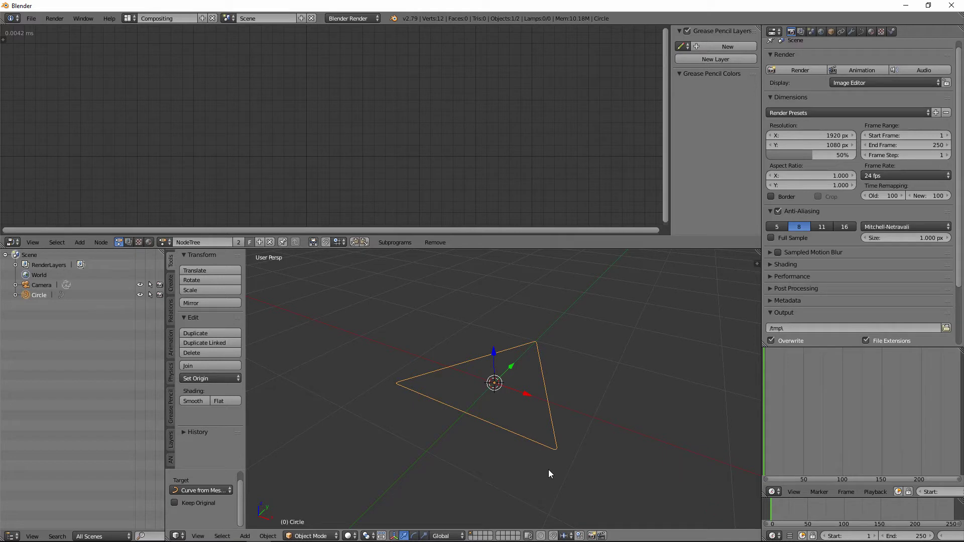
- Inspect the converted triangle curve's control points and corners in Edit Mode
{"action": "mouse_move", "coordinate": [617, 414]}
{"action": "middle_mouse_down"}
{"action": "mouse_move", "coordinate": [558, 436]}
{"action": "mouse_move", "coordinate": [610, 417]}
{"action": "middle_mouse_up"}
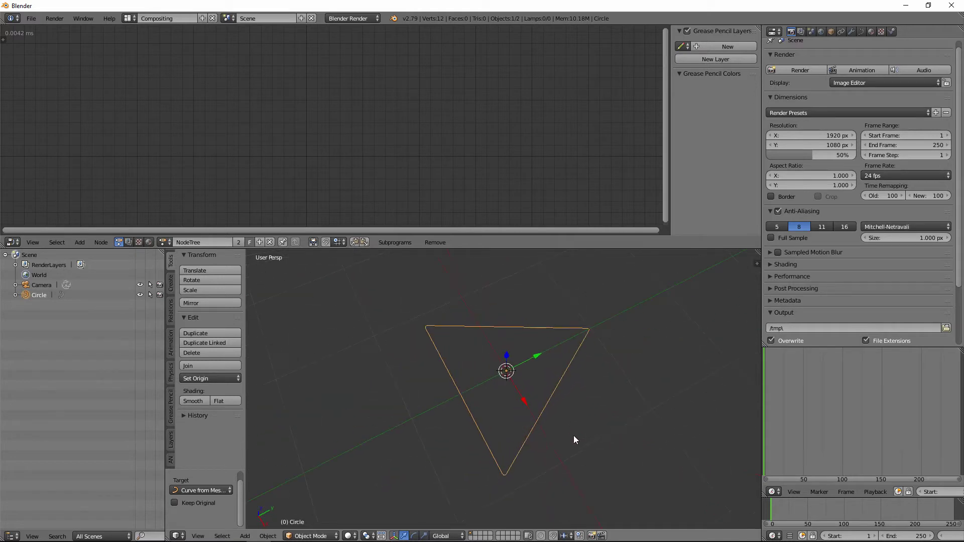
{"action": "key", "text": "Tab"}
{"action": "middle_click_drag", "start_coordinate": [461, 383], "coordinate": [500, 388]}
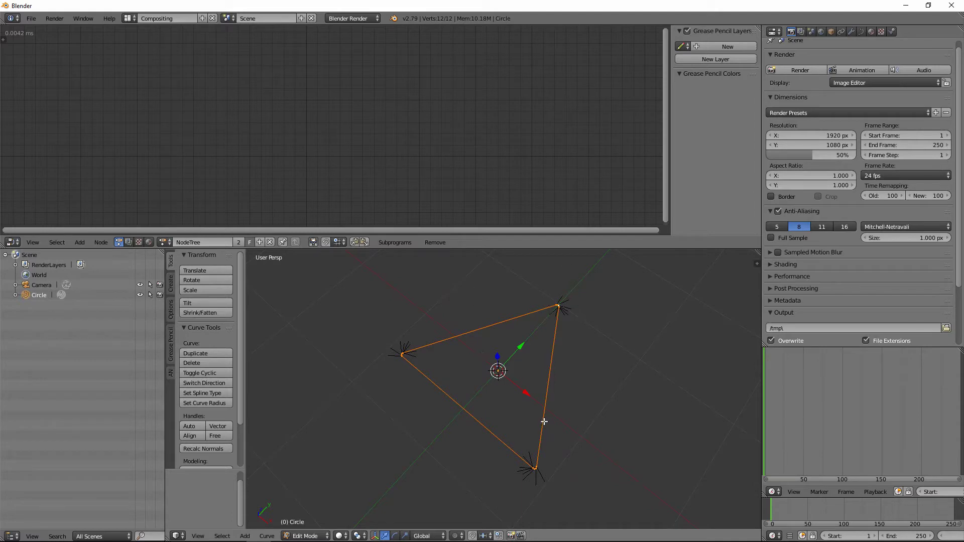
{"action": "key", "text": "Tab"}
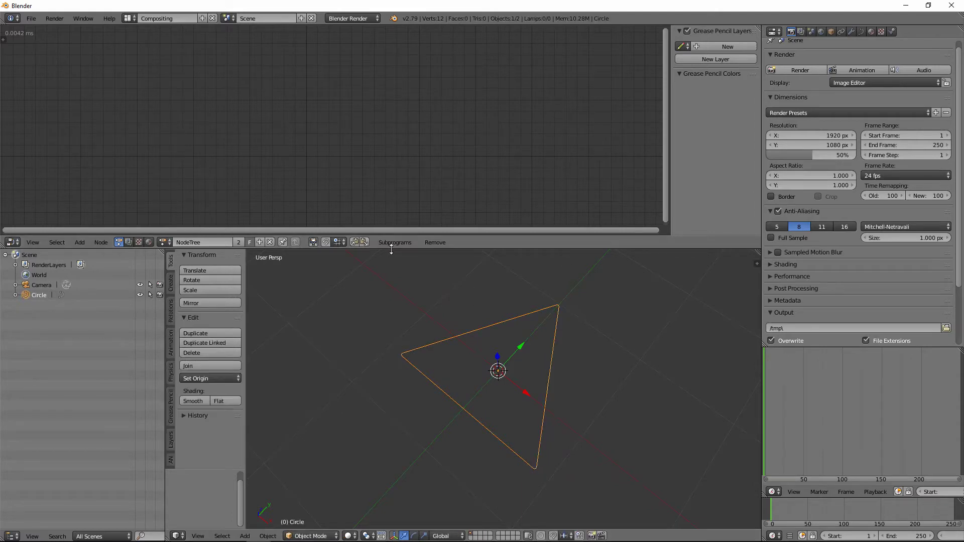
- Enlarge the node editor and set the triangle curve's shape to 2D with fill mode Both
{"action": "left_click_drag", "start_coordinate": [395, 250], "coordinate": [395, 291]}
{"action": "middle_click_drag", "start_coordinate": [394, 362], "coordinate": [575, 406]}
{"action": "left_click", "coordinate": [862, 31]}
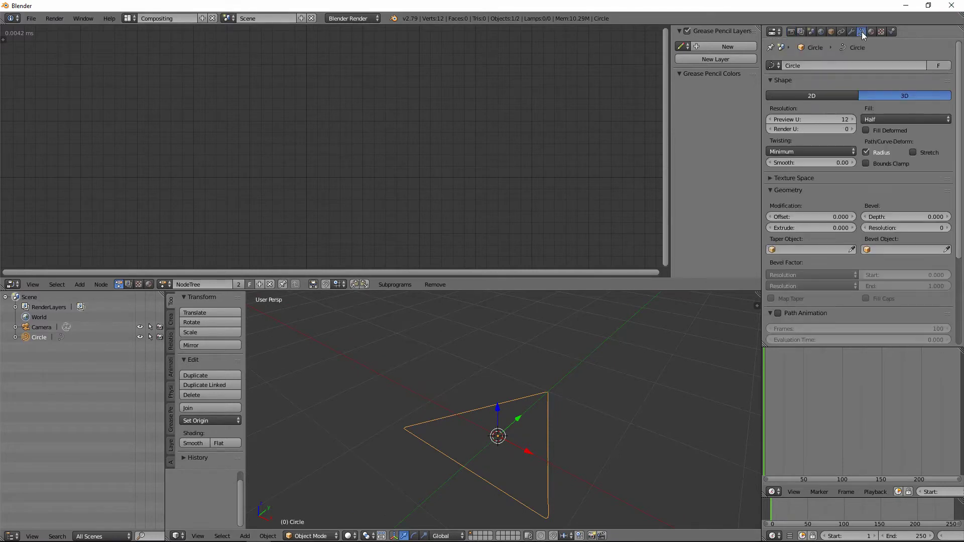
{"action": "left_click", "coordinate": [807, 96]}
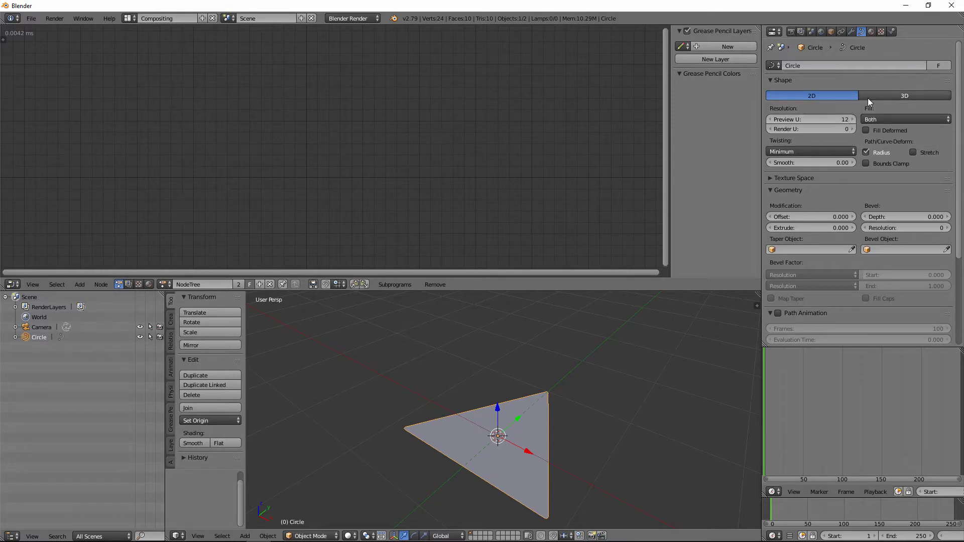
{"action": "left_click", "coordinate": [871, 121]}
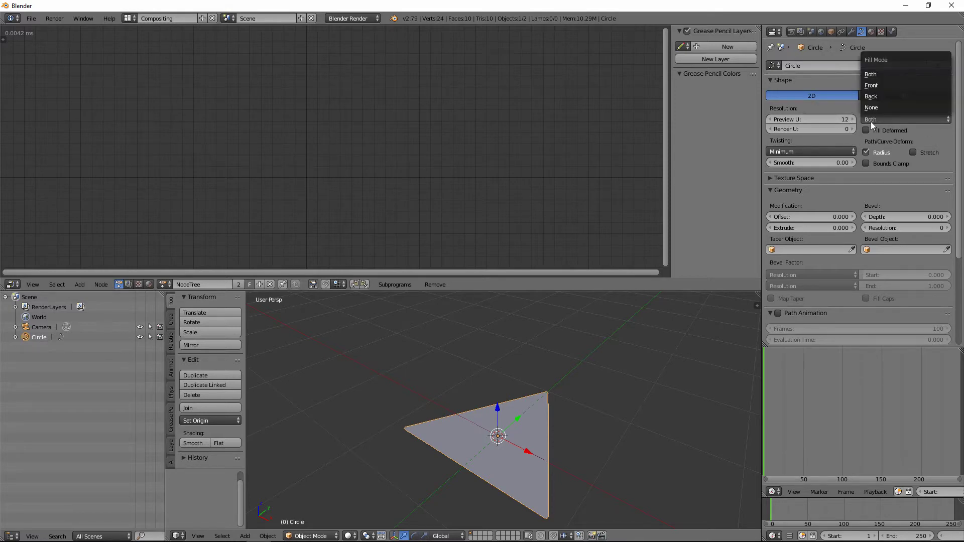
{"action": "left_click", "coordinate": [886, 76]}
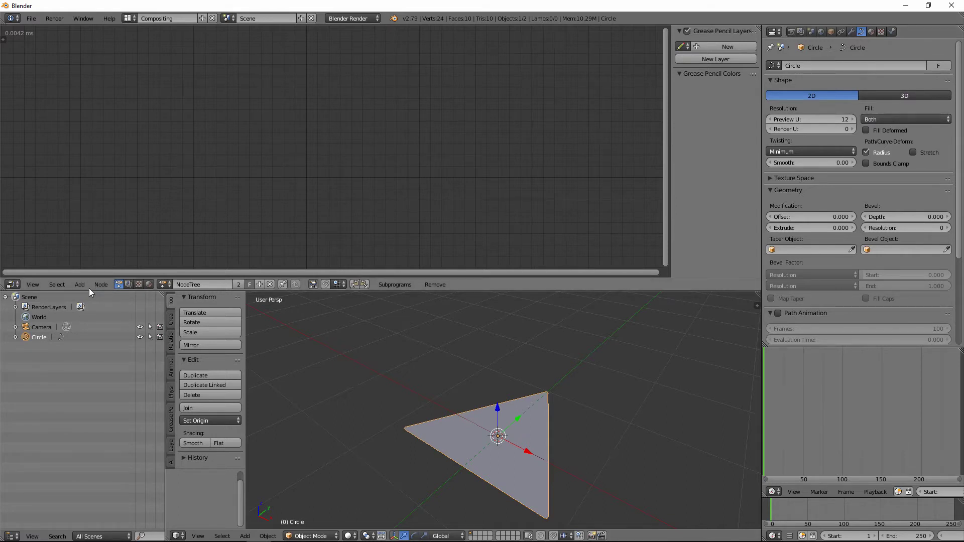
- Add an Object Instancer node to the node tree with the triangle curve Circle as its source object
{"action": "middle_click_drag", "start_coordinate": [532, 427], "coordinate": [542, 419]}
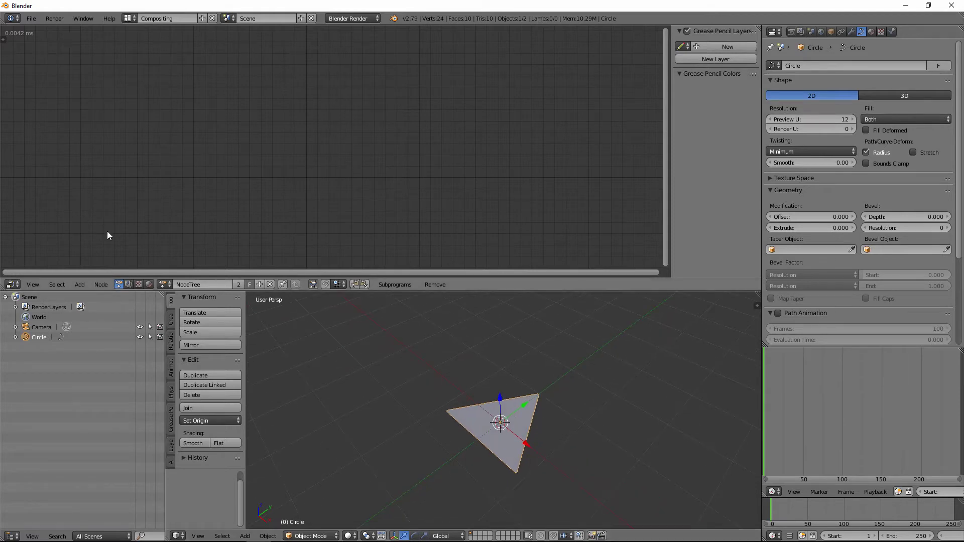
{"action": "left_click", "coordinate": [79, 285]}
{"action": "mouse_move", "coordinate": [103, 143]}
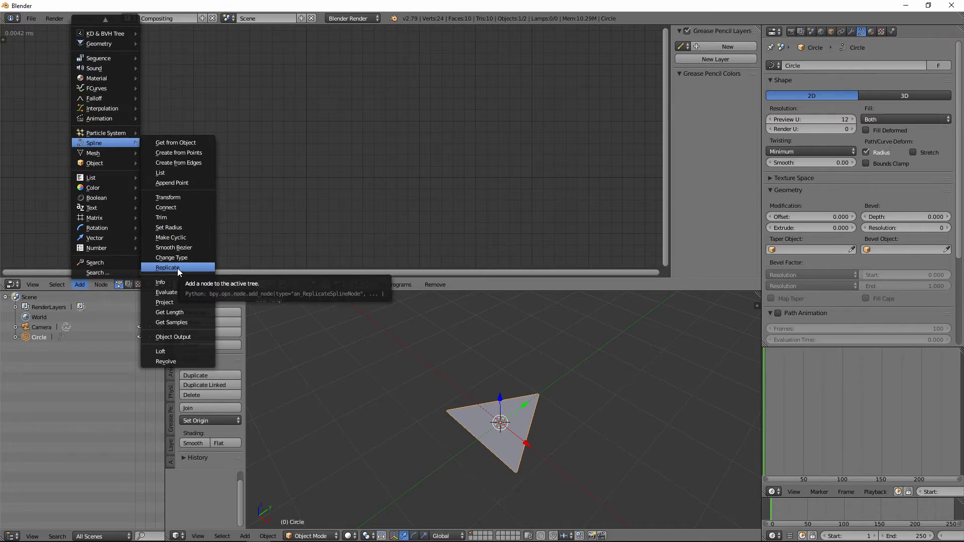
{"action": "mouse_move", "coordinate": [106, 164]}
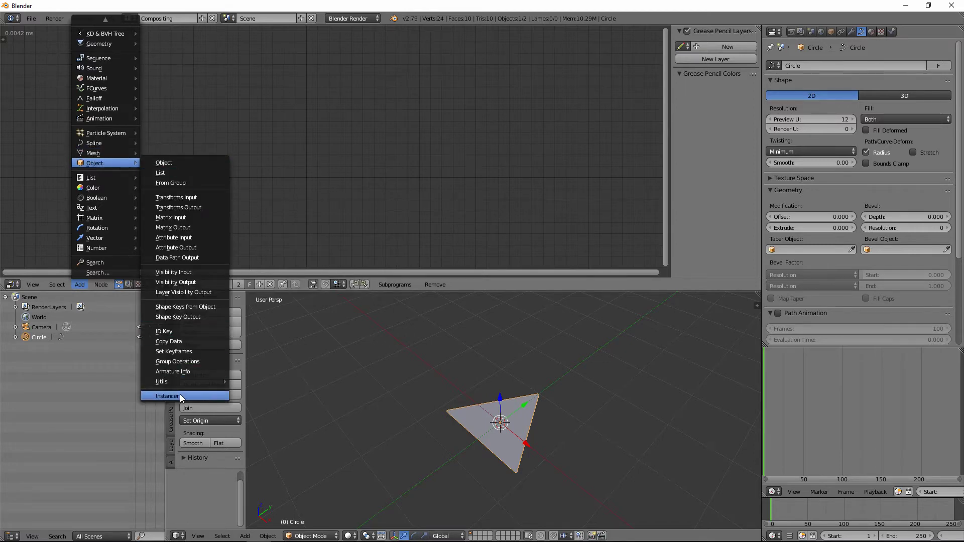
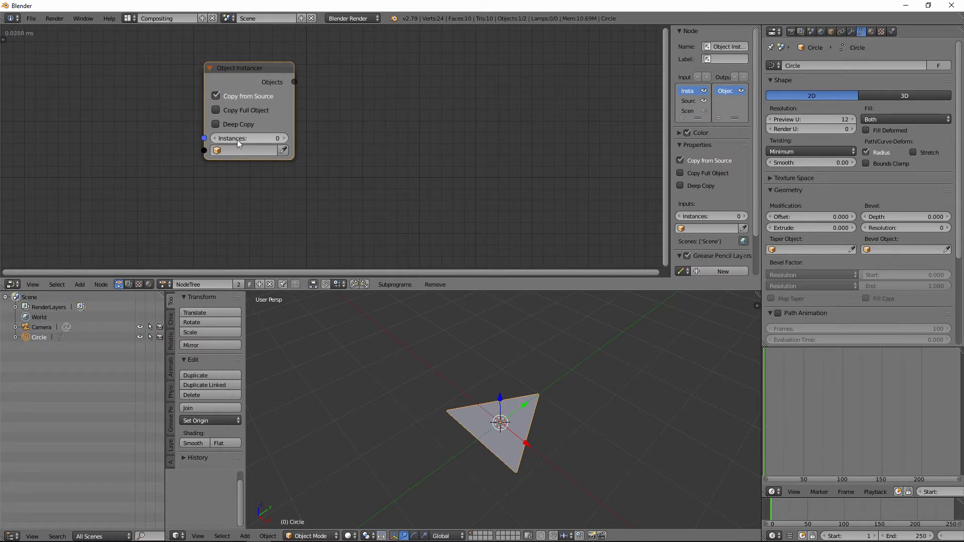
{"action": "left_click", "coordinate": [232, 150]}
{"action": "left_click", "coordinate": [246, 179]}
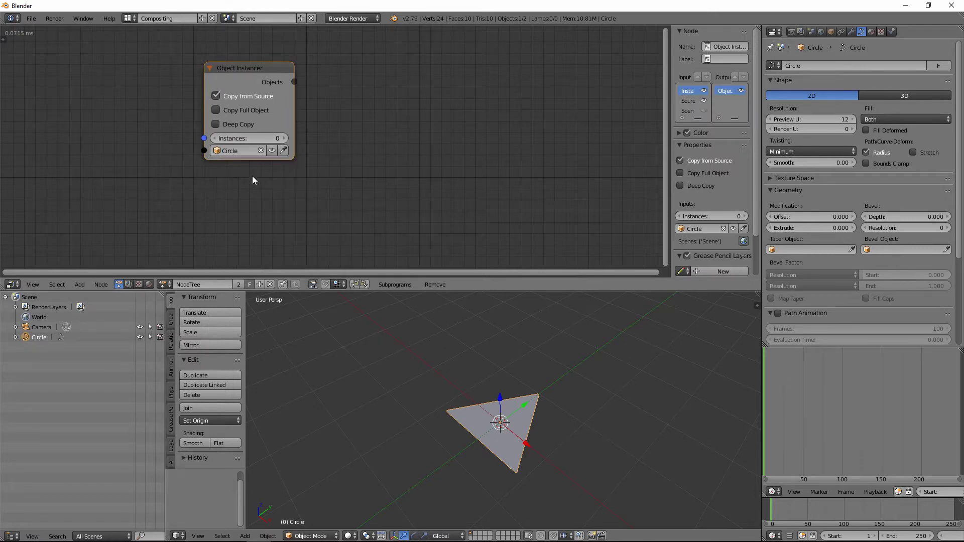
- Rename the Circle curve object as Triangle
{"action": "double_click", "coordinate": [42, 337]}
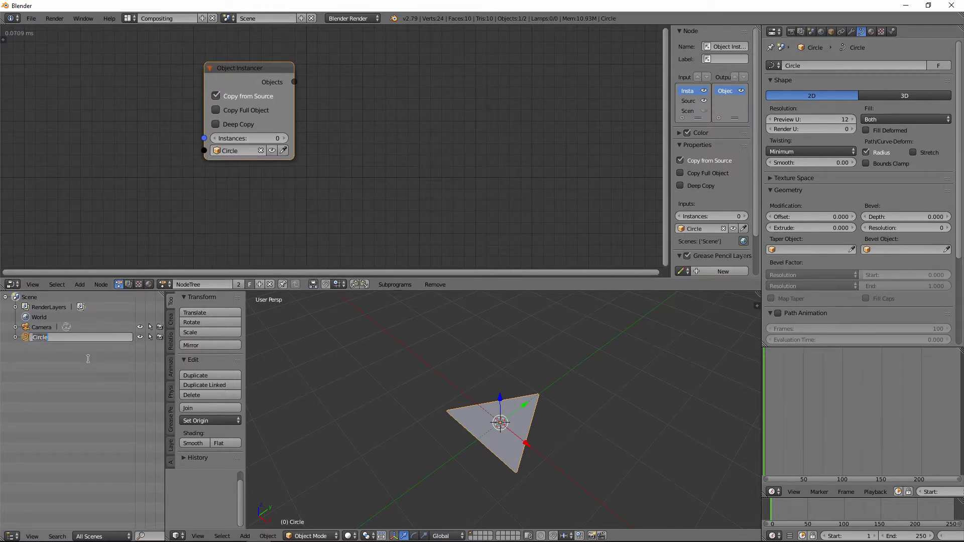
{"action": "type", "text": "Triangle"}
{"action": "key", "text": "Return"}
- Add a Distribute Matrices node before the Object Instancer and space the two nodes apart
{"action": "left_click", "coordinate": [80, 285]}
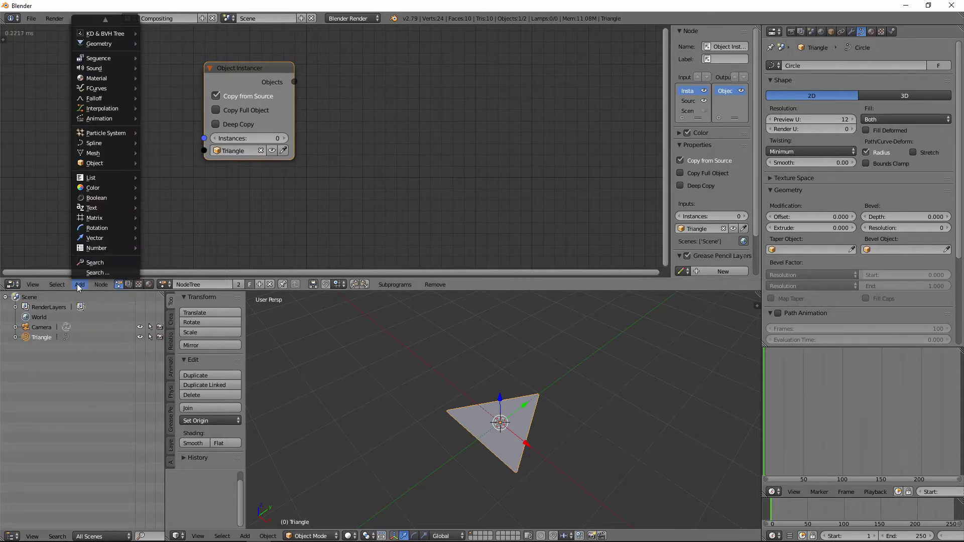
{"action": "mouse_move", "coordinate": [99, 218]}
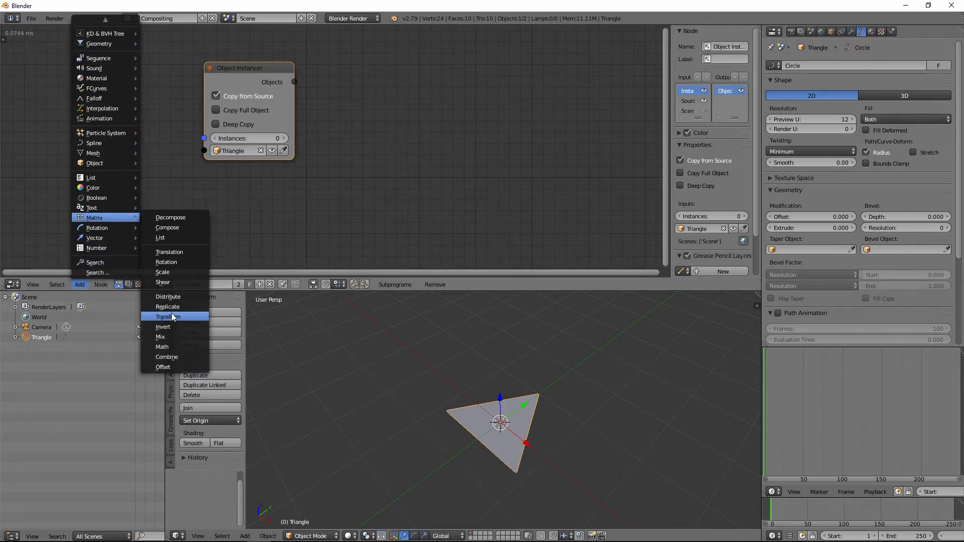
{"action": "left_click", "coordinate": [174, 297]}
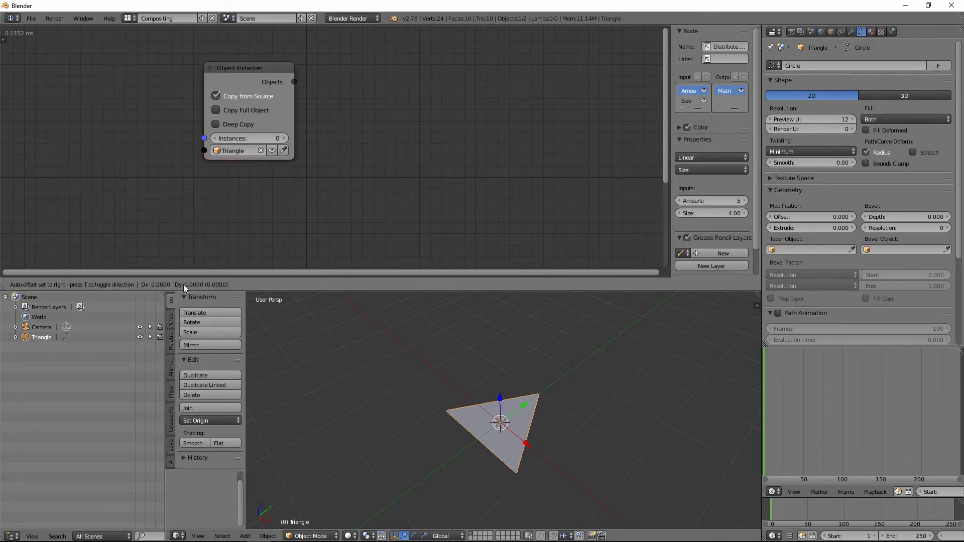
{"action": "left_click", "coordinate": [54, 145]}
{"action": "left_click_drag", "start_coordinate": [241, 71], "coordinate": [330, 73]}
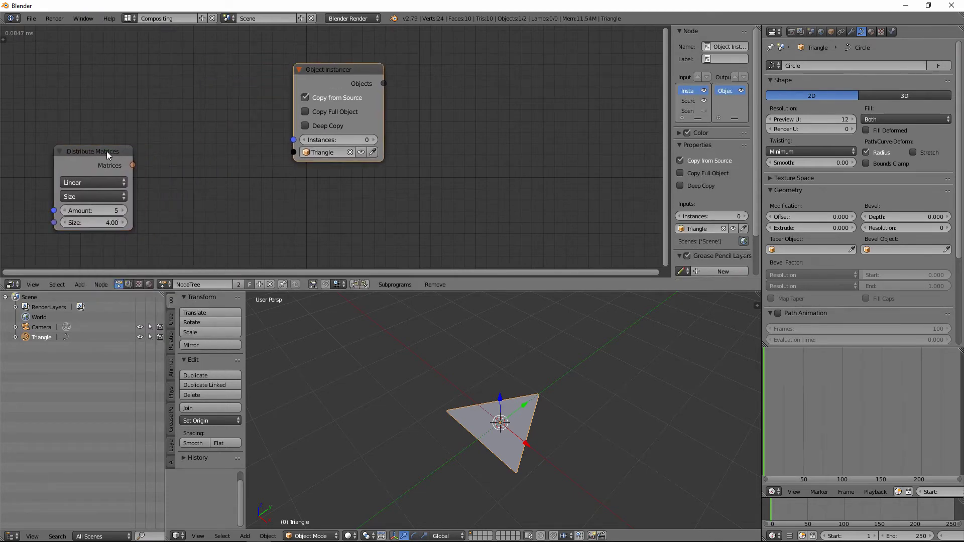
{"action": "left_click_drag", "start_coordinate": [107, 151], "coordinate": [158, 146]}
{"action": "left_click_drag", "start_coordinate": [338, 74], "coordinate": [325, 54]}
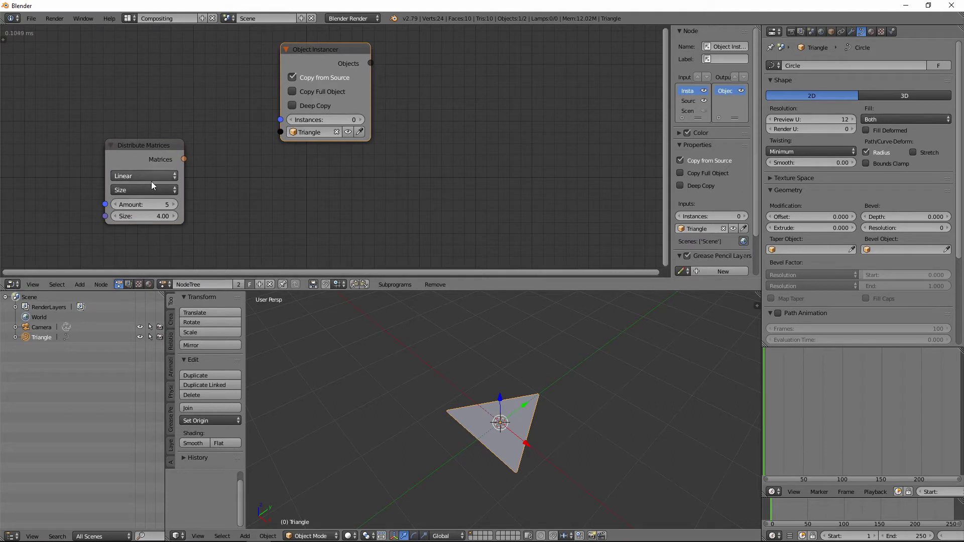
- Link the Distribute Matrices node's Matrices output to the Object Instancer's Instances input and tidy the linked nodes
{"action": "left_click_drag", "start_coordinate": [189, 158], "coordinate": [291, 124]}
{"action": "left_click_drag", "start_coordinate": [165, 149], "coordinate": [112, 147]}
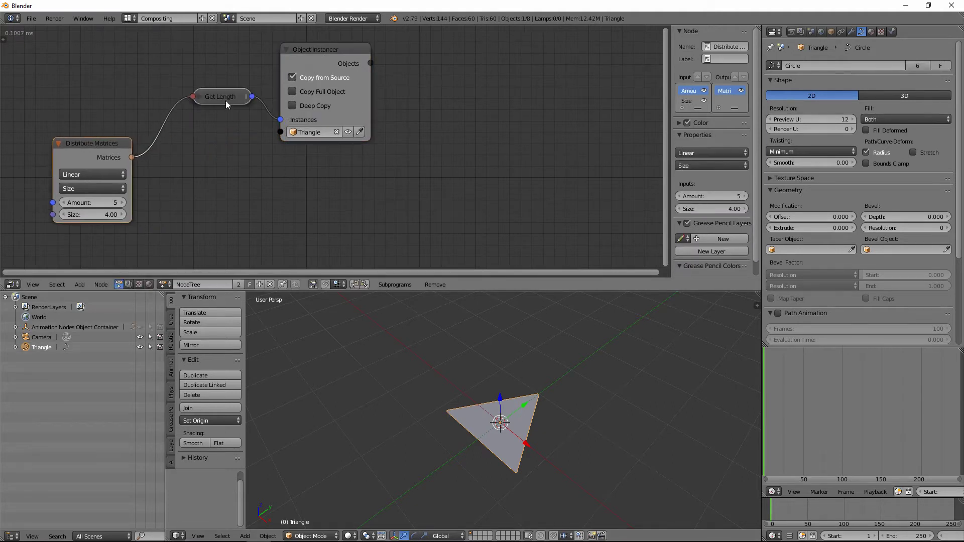
{"action": "left_click_drag", "start_coordinate": [225, 100], "coordinate": [205, 120]}
{"action": "left_click_drag", "start_coordinate": [326, 56], "coordinate": [324, 62]}
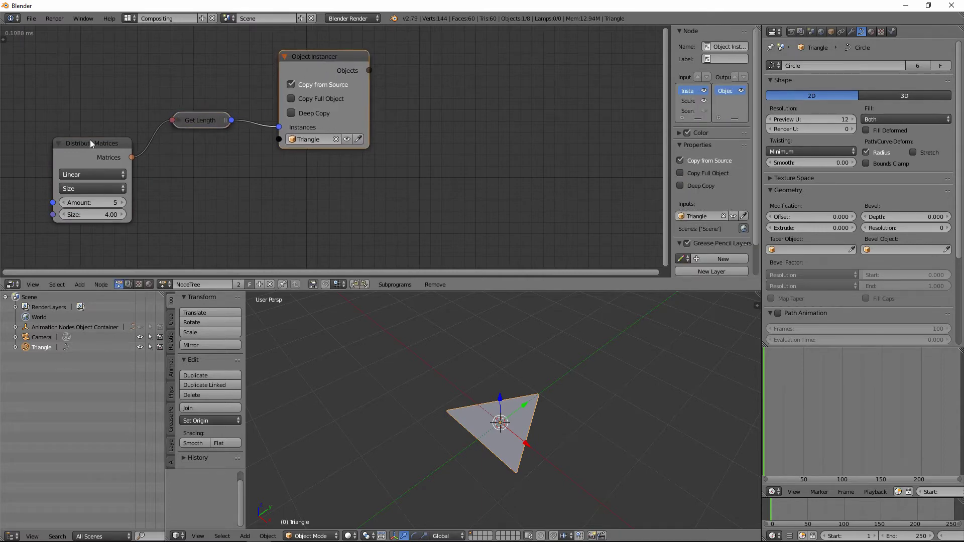
{"action": "mouse_move", "coordinate": [106, 143]}
{"action": "left_mouse_down"}
{"action": "mouse_move", "coordinate": [82, 160]}
{"action": "mouse_move", "coordinate": [93, 151]}
{"action": "left_mouse_up"}
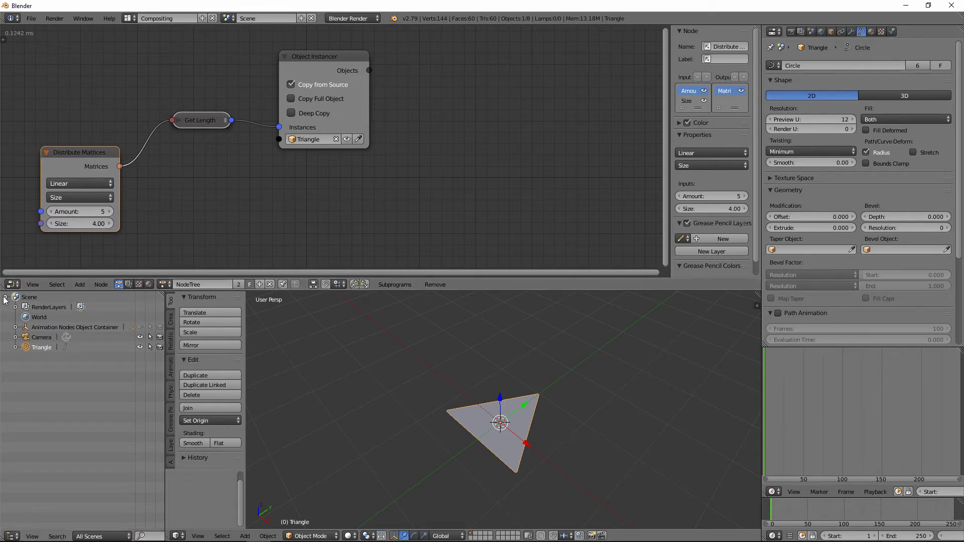
- Create a loop through the Object Instancer's Objects output and arrange its Invoke Subprogram and Loop Input nodes
{"action": "left_click", "coordinate": [334, 65]}
{"action": "left_click_drag", "start_coordinate": [335, 64], "coordinate": [340, 77]}
{"action": "key", "text": "w"}
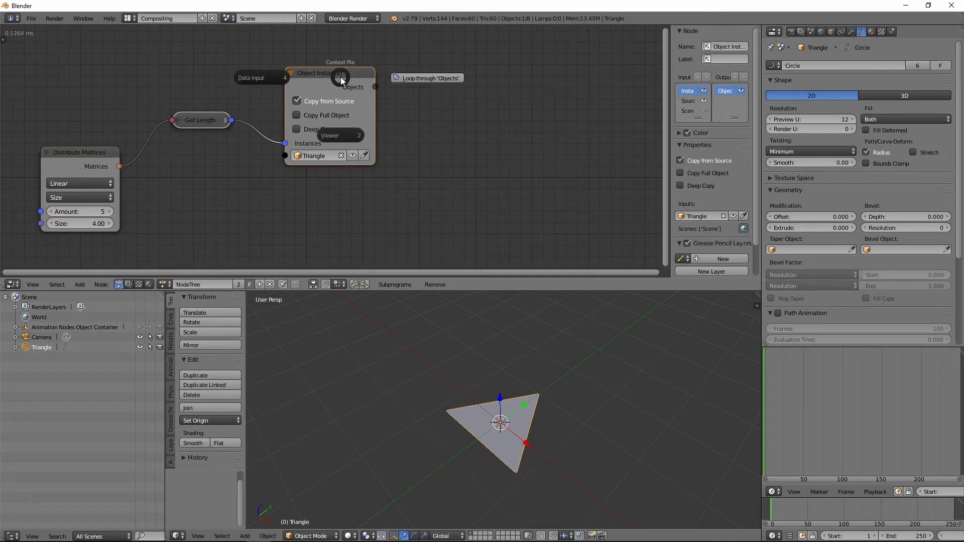
{"action": "left_click", "coordinate": [419, 79]}
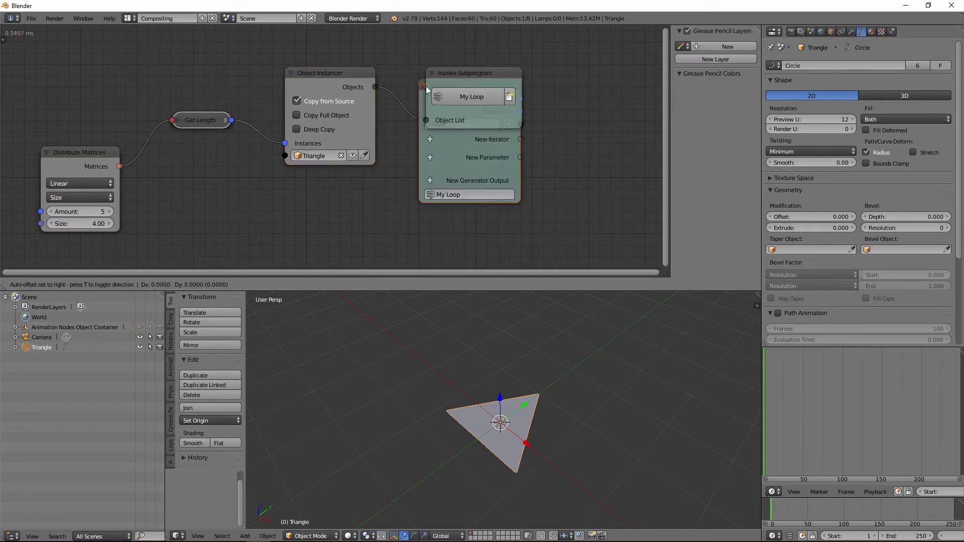
{"action": "left_click", "coordinate": [423, 152]}
{"action": "middle_click_drag", "start_coordinate": [388, 162], "coordinate": [275, 160]}
{"action": "scroll", "coordinate": [355, 148], "scroll_direction": "down", "scroll_amount": 1}
{"action": "scroll", "coordinate": [274, 160], "scroll_direction": "down", "scroll_amount": 1}
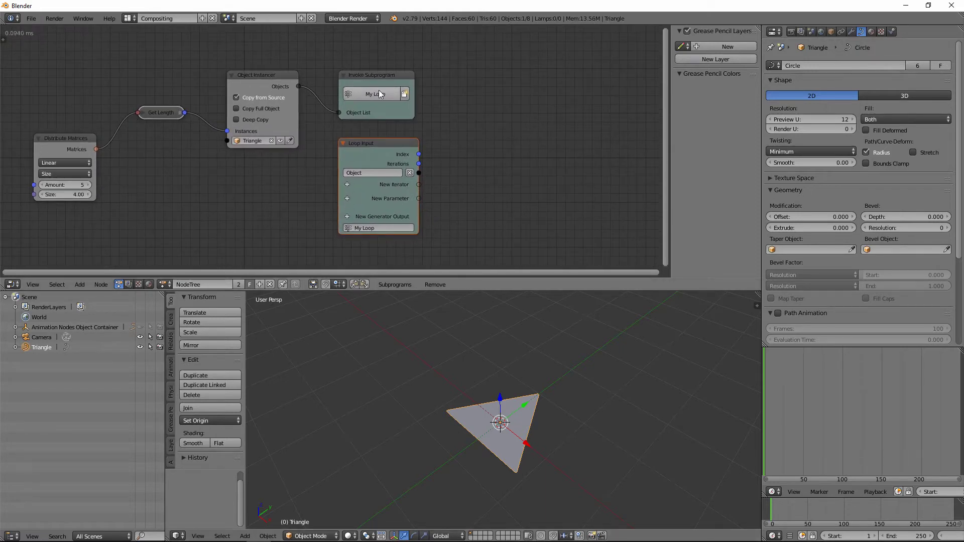
{"action": "left_click_drag", "start_coordinate": [389, 78], "coordinate": [375, 71]}
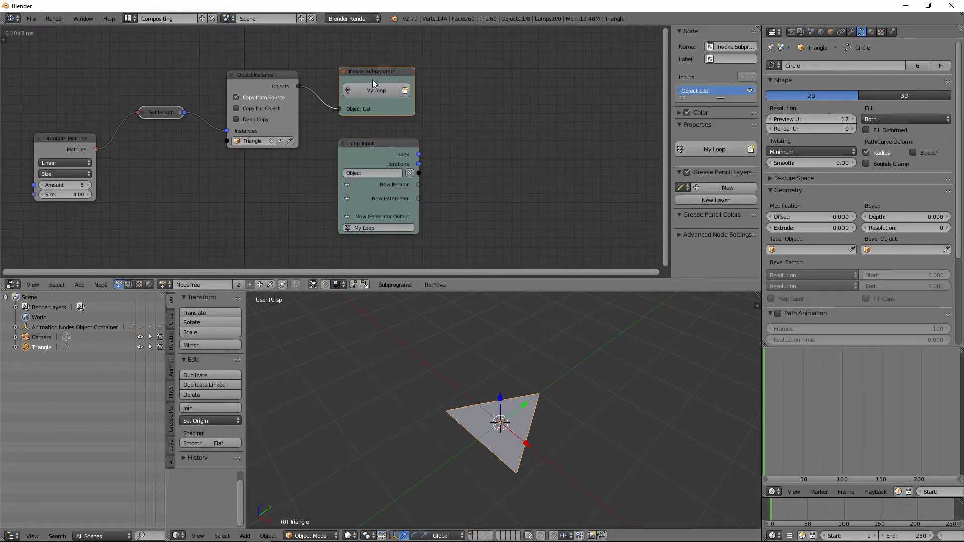
{"action": "left_click_drag", "start_coordinate": [379, 143], "coordinate": [372, 135]}
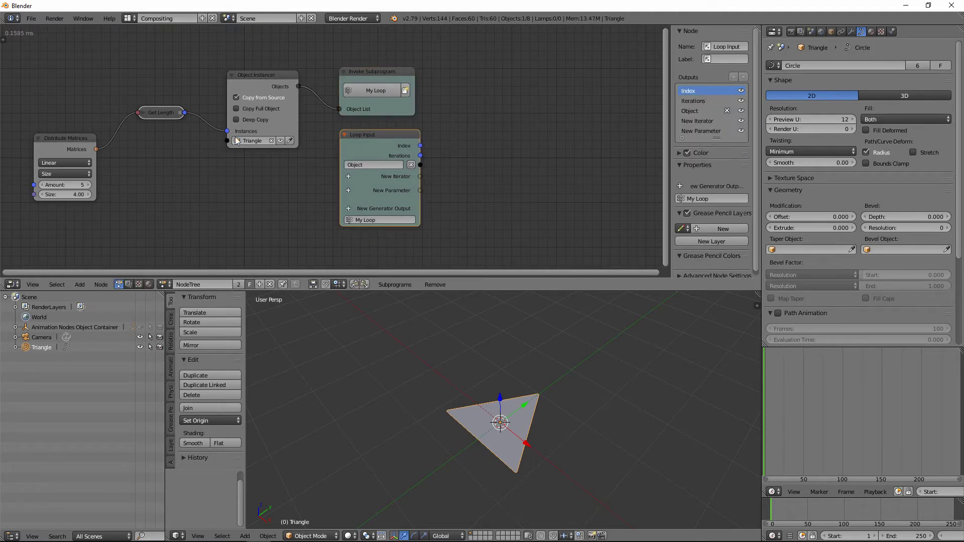
- Add an Object Transforms Output node and link the Loop Input's Object output to its Object input
{"action": "left_click", "coordinate": [79, 285]}
{"action": "mouse_move", "coordinate": [107, 176]}
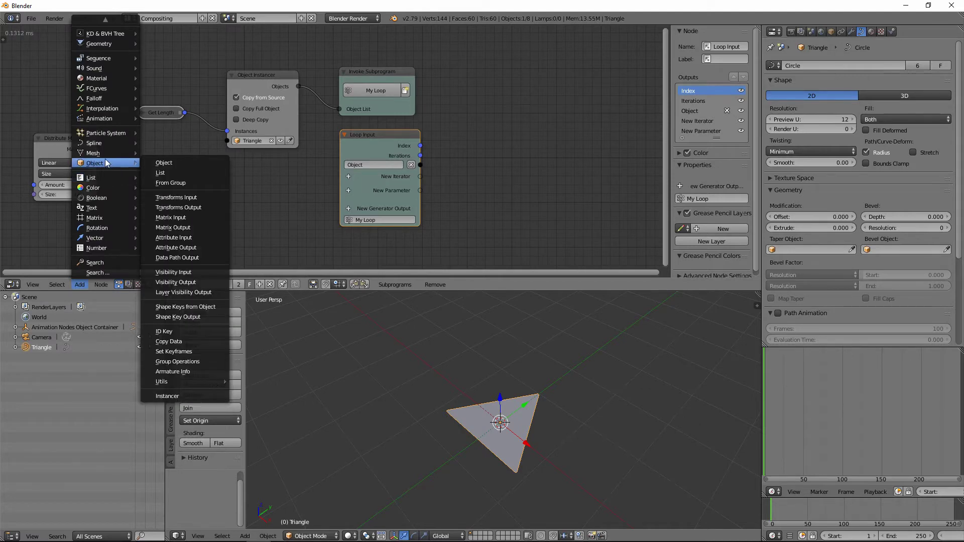
{"action": "left_click", "coordinate": [199, 212]}
{"action": "left_click", "coordinate": [577, 133]}
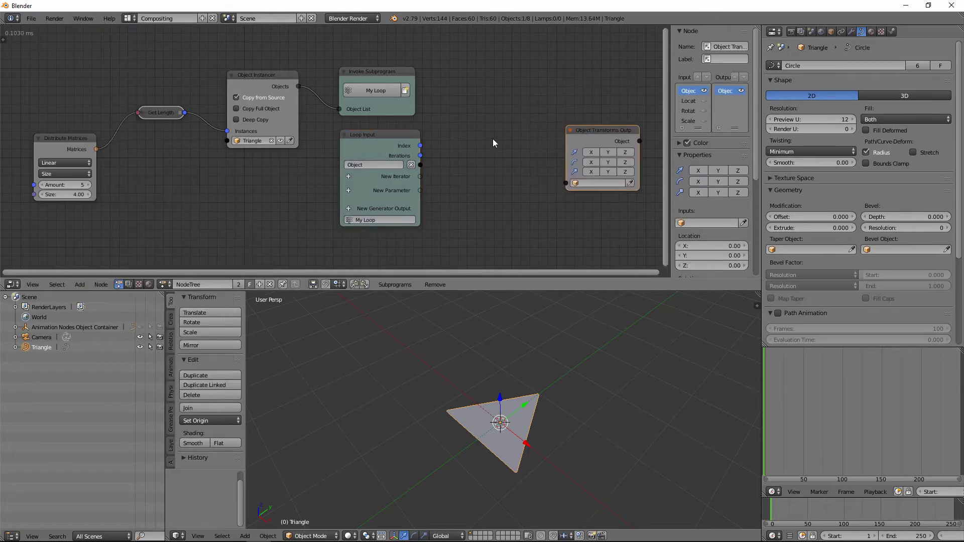
{"action": "middle_click_drag", "start_coordinate": [495, 142], "coordinate": [388, 158]}
{"action": "left_click_drag", "start_coordinate": [315, 184], "coordinate": [465, 206]}
- Enable X, Y and Z location on the Object Transforms Output node and move it farther from the Loop Input
{"action": "left_click_drag", "start_coordinate": [485, 172], "coordinate": [526, 176]}
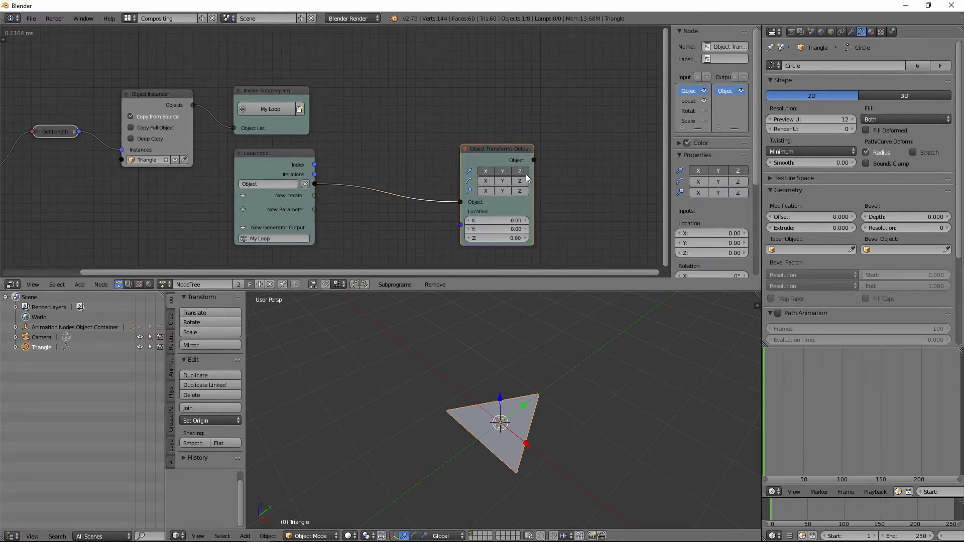
{"action": "middle_click_drag", "start_coordinate": [418, 230], "coordinate": [310, 181]}
{"action": "left_click_drag", "start_coordinate": [420, 117], "coordinate": [460, 115]}
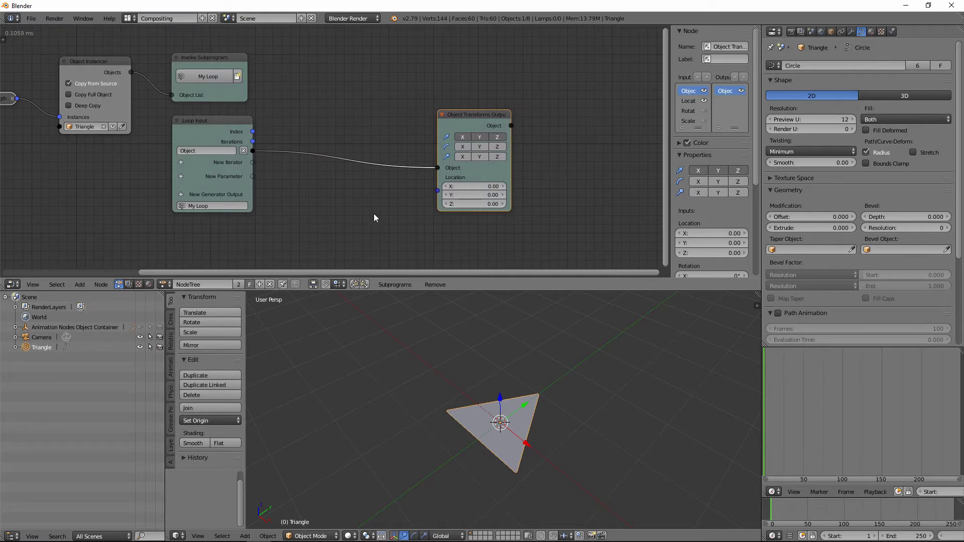
{"action": "middle_click_drag", "start_coordinate": [555, 453], "coordinate": [535, 421]}
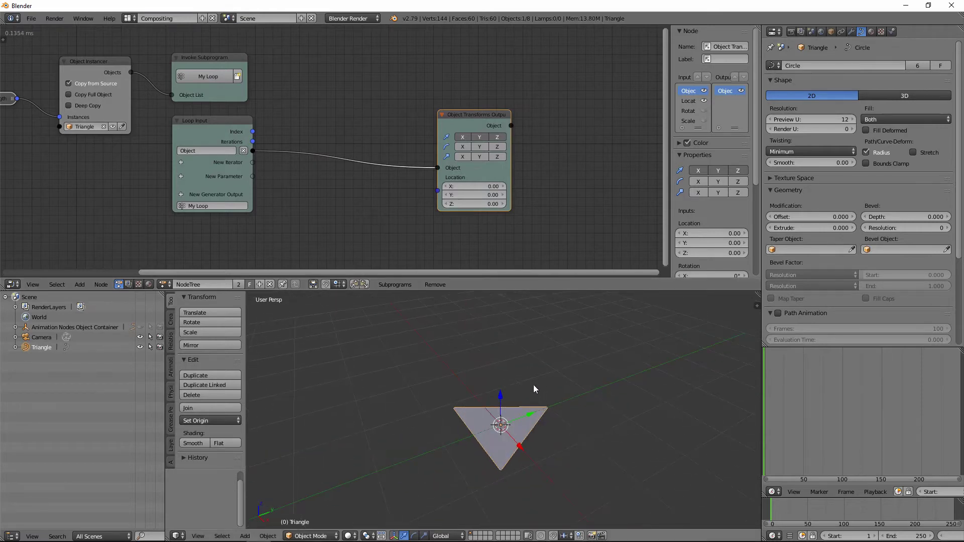
- Delete the Distribute Matrices and Get Length nodes feeding the Object Instancer
{"action": "middle_click_drag", "start_coordinate": [238, 141], "coordinate": [419, 139]}
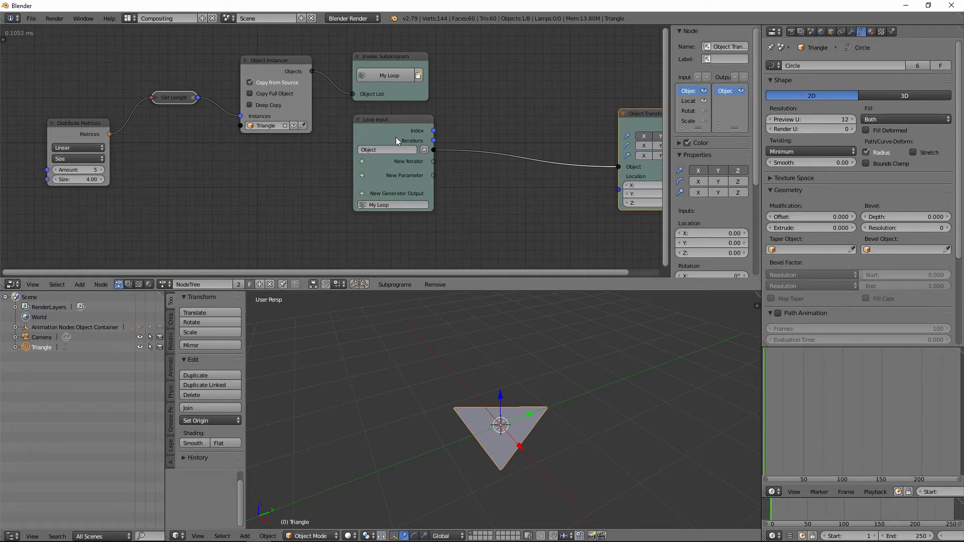
{"action": "left_click_drag", "start_coordinate": [88, 124], "coordinate": [71, 116]}
{"action": "key", "text": "x"}
{"action": "left_click", "coordinate": [170, 96]}
{"action": "key", "text": "x"}
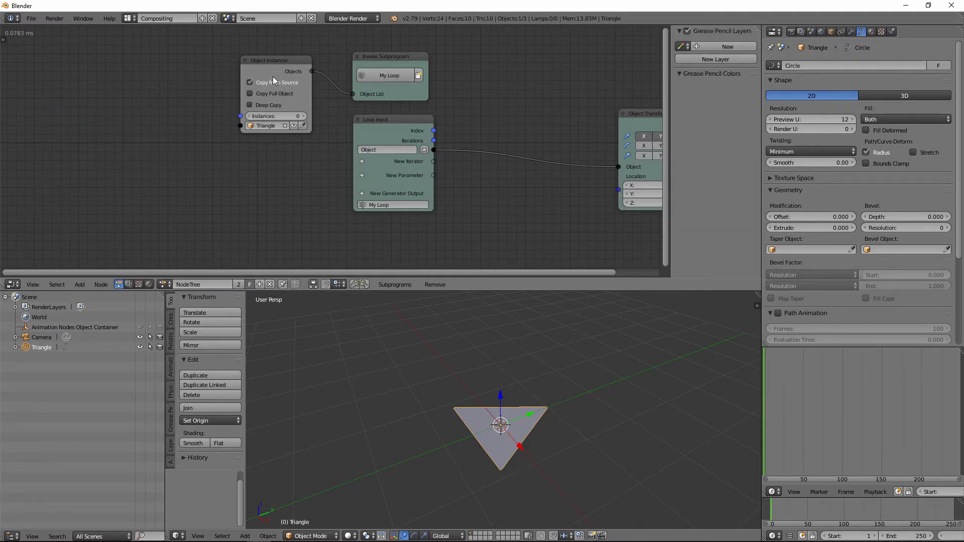
- Set the Object Instancer's number of instances to 20
{"action": "middle_click_drag", "start_coordinate": [272, 76], "coordinate": [75, 141]}
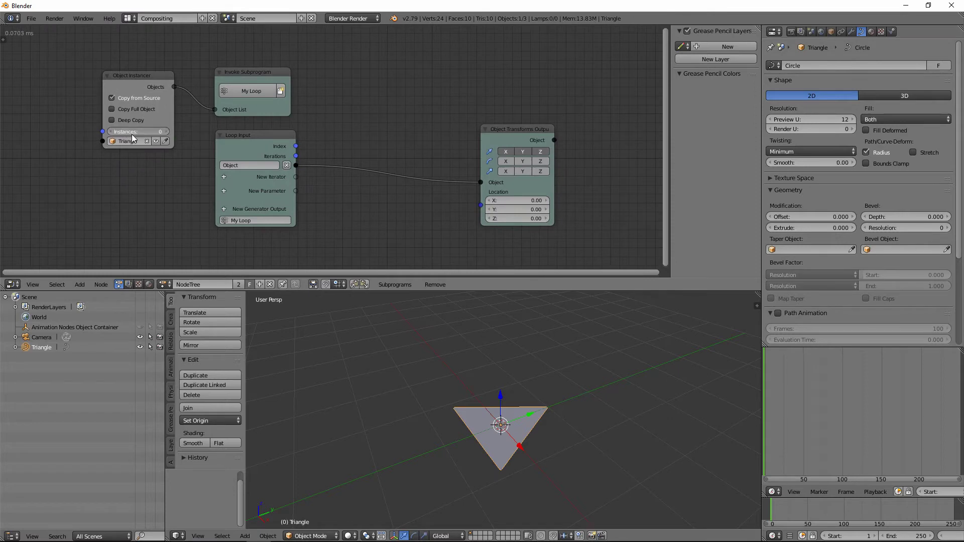
{"action": "left_click_drag", "start_coordinate": [133, 133], "coordinate": [135, 134]}
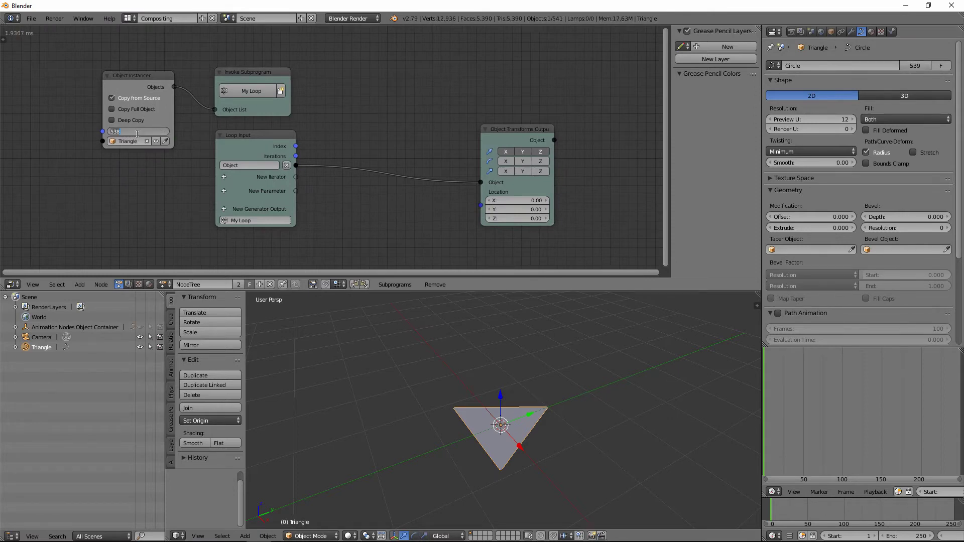
{"action": "key", "text": "Return"}
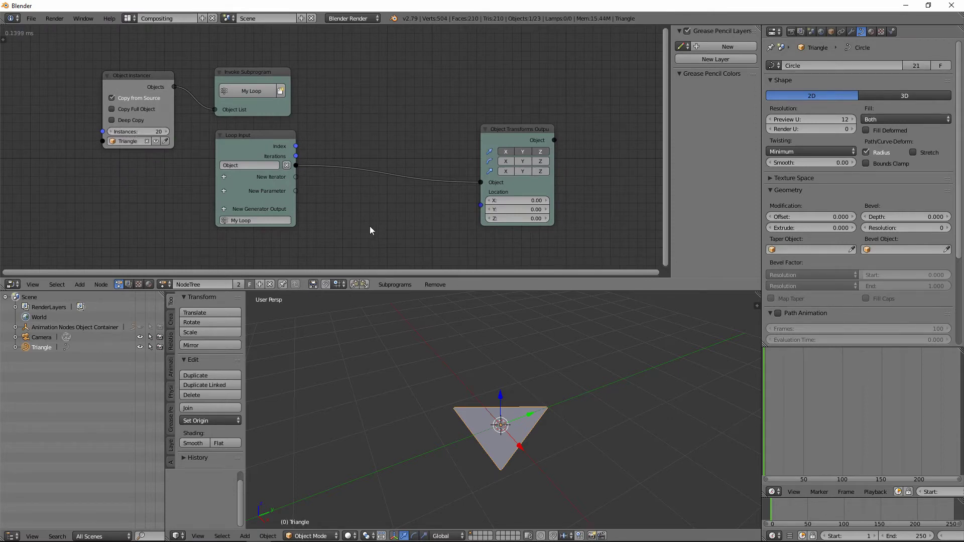
- Make room before the Object Transforms Output node and add a Random Vector node beside the Loop Input
{"action": "middle_click_drag", "start_coordinate": [370, 230], "coordinate": [370, 207]}
{"action": "left_click_drag", "start_coordinate": [512, 118], "coordinate": [536, 113]}
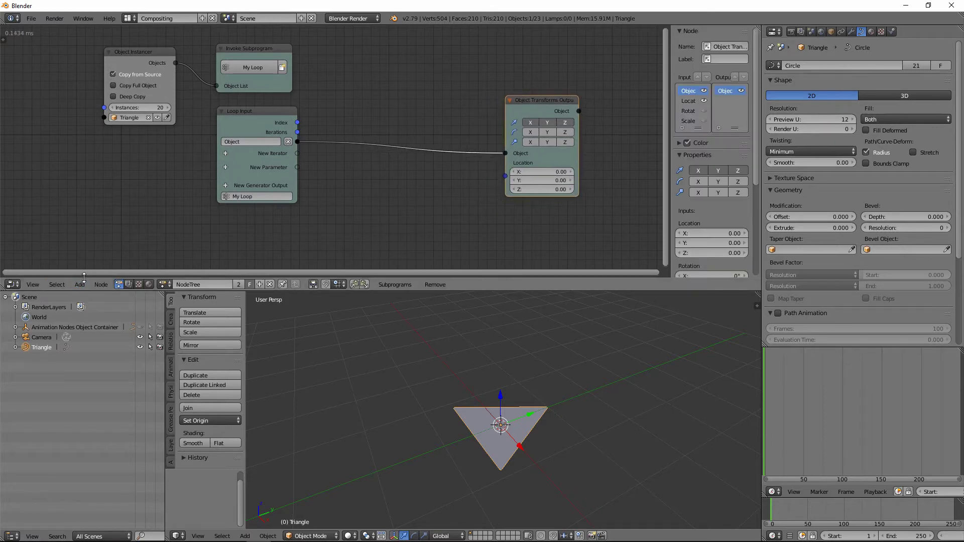
{"action": "left_click", "coordinate": [79, 284]}
{"action": "mouse_move", "coordinate": [127, 236]}
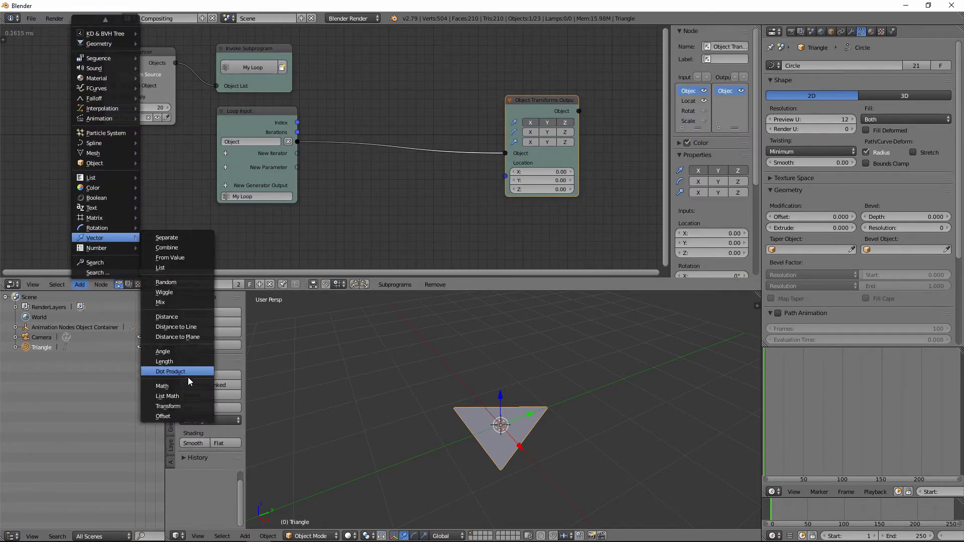
{"action": "left_click", "coordinate": [174, 282]}
{"action": "left_click", "coordinate": [351, 178]}
- Link the loop's Index to the Random Vector's Seed and its Vector output to the Object Transforms Output's Location
{"action": "left_click", "coordinate": [297, 126]}
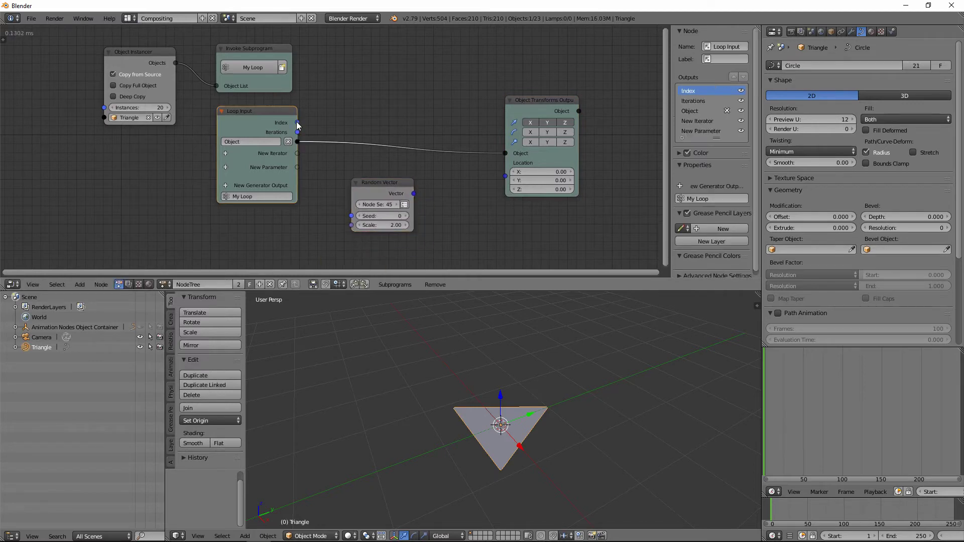
{"action": "left_click_drag", "start_coordinate": [298, 123], "coordinate": [351, 216]}
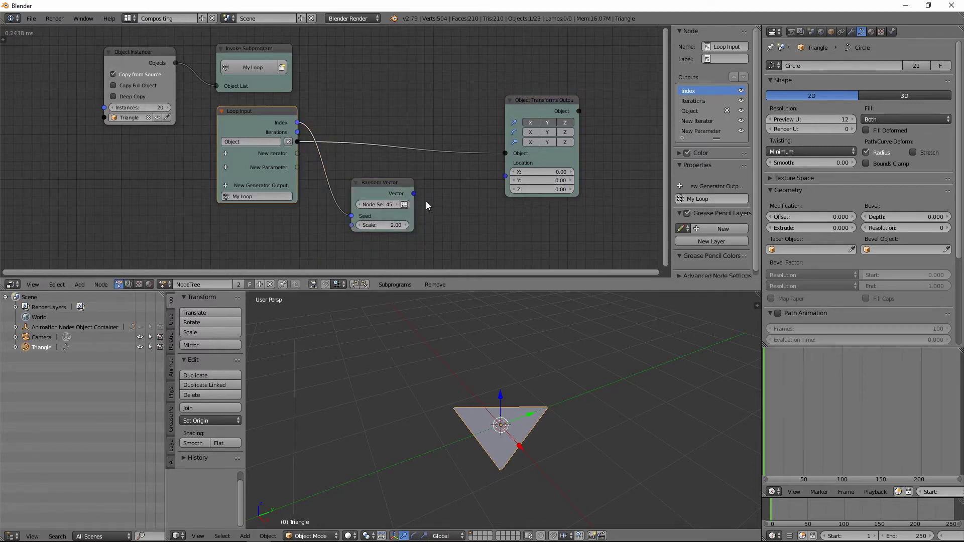
{"action": "left_click_drag", "start_coordinate": [414, 194], "coordinate": [505, 176]}
{"action": "left_click_drag", "start_coordinate": [551, 96], "coordinate": [570, 75]}
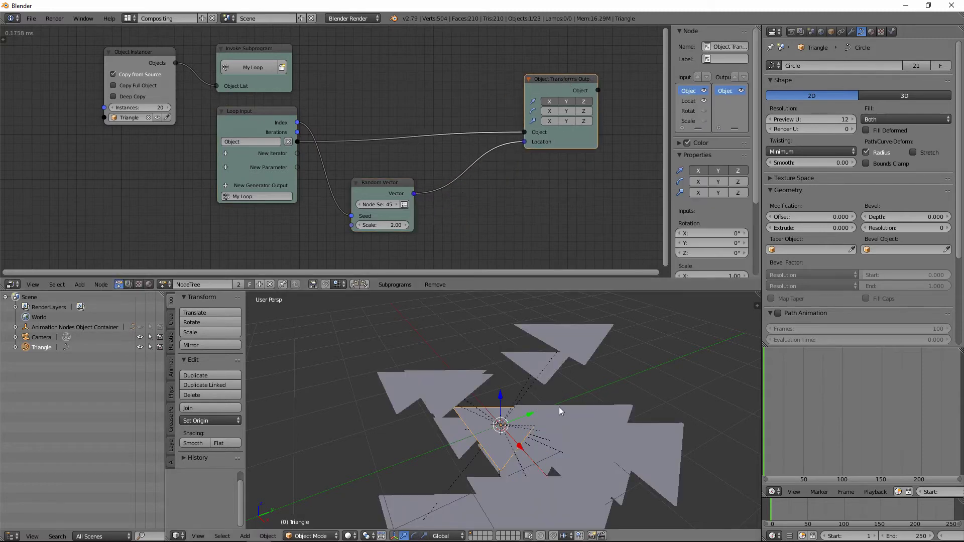
{"action": "scroll", "coordinate": [559, 406], "scroll_direction": "down", "scroll_amount": 3}
{"action": "middle_click_drag", "start_coordinate": [549, 396], "coordinate": [531, 411]}
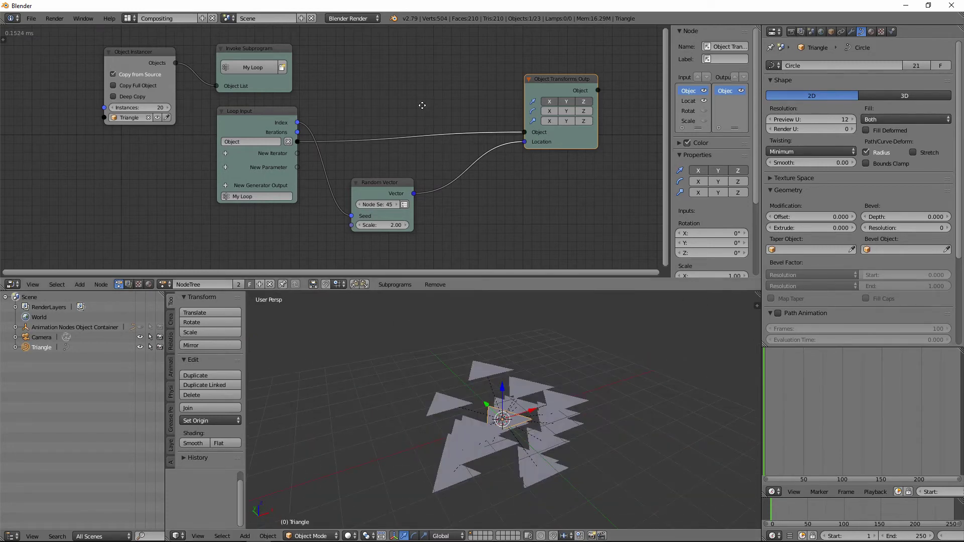
- Reposition the Object Transforms Output node to leave open space between it and the loop nodes
{"action": "middle_click_drag", "start_coordinate": [423, 106], "coordinate": [348, 115]}
{"action": "left_click_drag", "start_coordinate": [483, 98], "coordinate": [454, 116]}
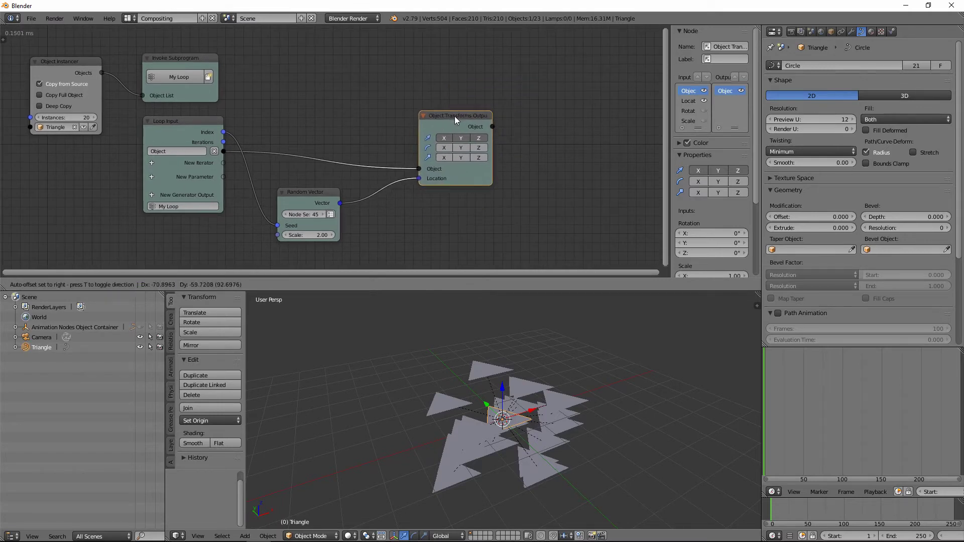
{"action": "middle_click_drag", "start_coordinate": [352, 112], "coordinate": [357, 144]}
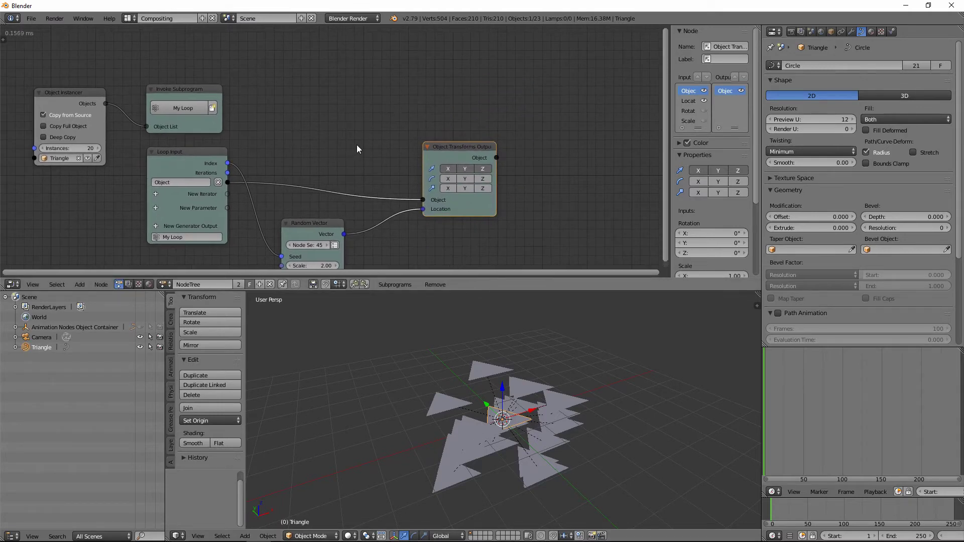
{"action": "left_click_drag", "start_coordinate": [475, 152], "coordinate": [510, 154]}
{"action": "mouse_move", "coordinate": [529, 430]}
{"action": "middle_mouse_down"}
{"action": "mouse_move", "coordinate": [522, 408]}
{"action": "mouse_move", "coordinate": [532, 437]}
{"action": "middle_mouse_up"}
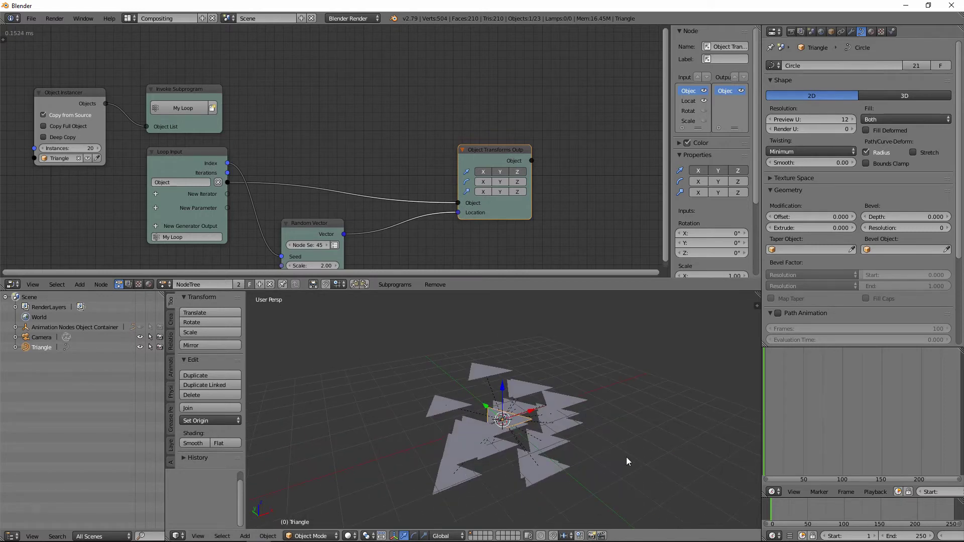
- Add an Object Attribute Output node in the free space above the Random Vector and Object Transforms Output nodes
{"action": "left_click", "coordinate": [79, 284]}
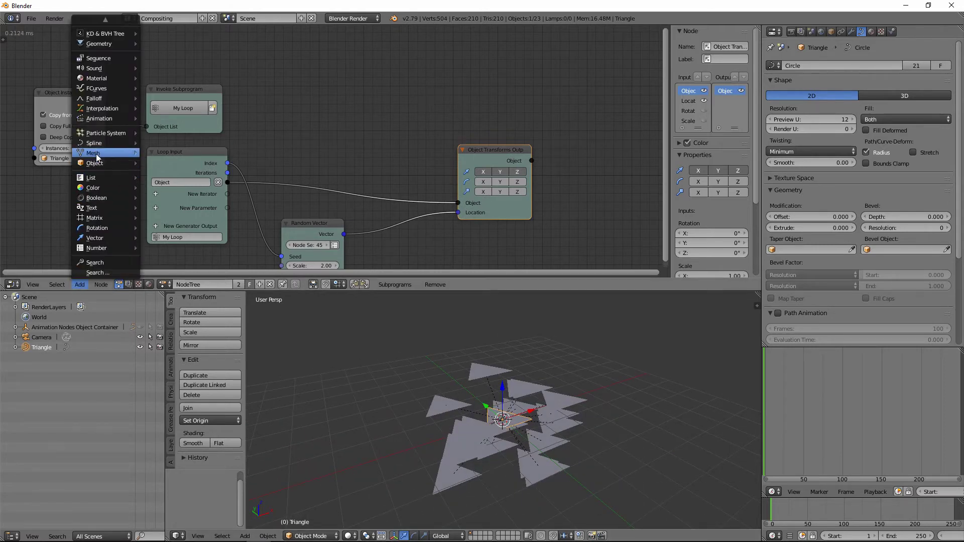
{"action": "mouse_move", "coordinate": [101, 163]}
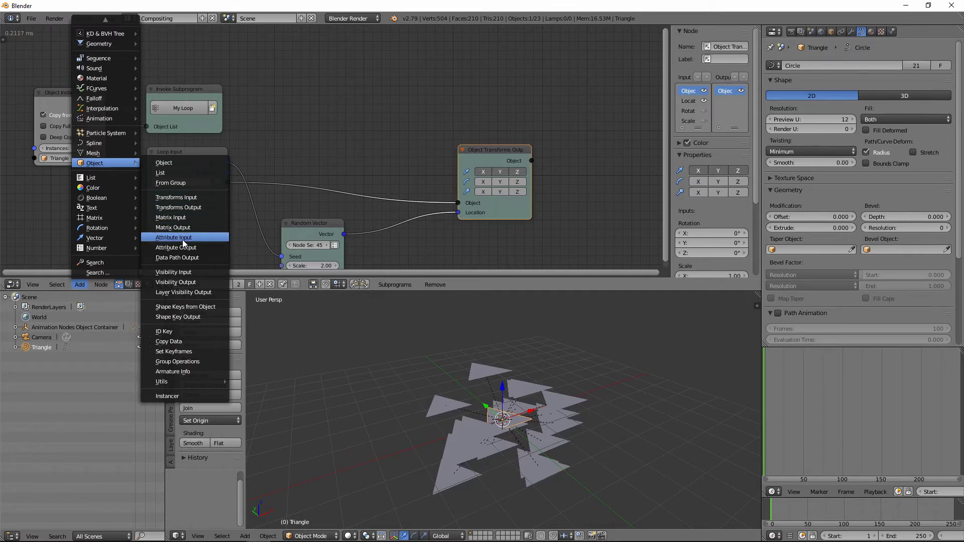
{"action": "left_click", "coordinate": [172, 248]}
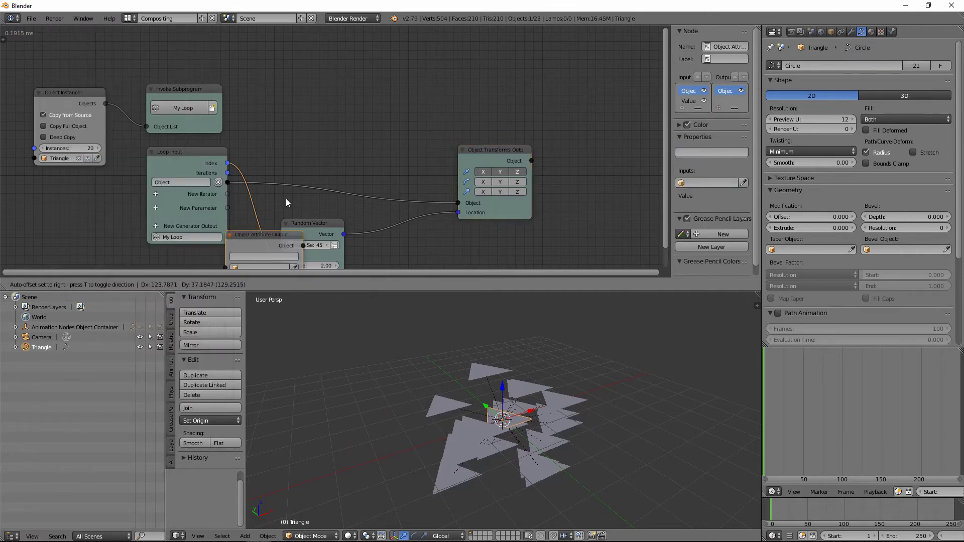
{"action": "left_click", "coordinate": [345, 92]}
{"action": "scroll", "coordinate": [366, 164], "scroll_direction": "up", "scroll_amount": 1}
{"action": "middle_click_drag", "start_coordinate": [382, 167], "coordinate": [386, 154]}
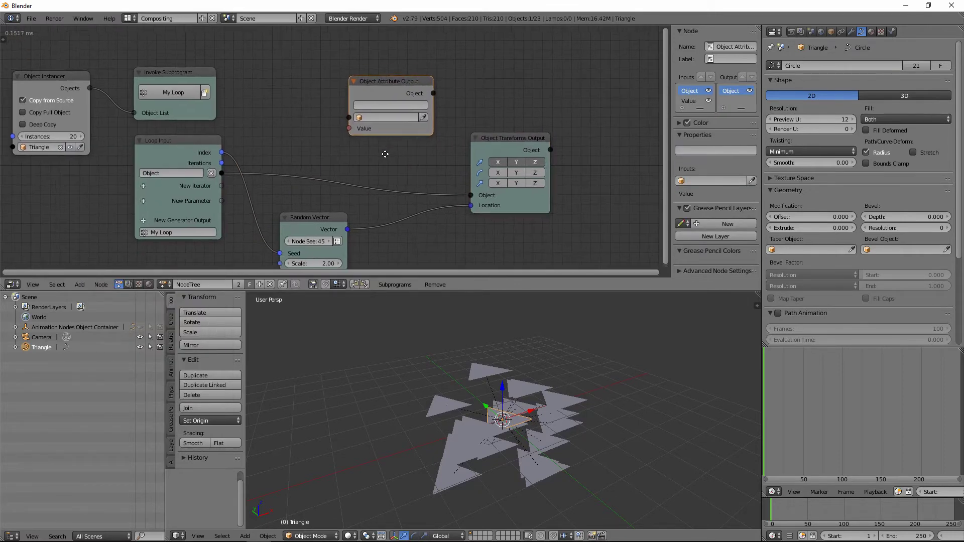
- Link the Loop Input's Object output to the Object Attribute Output's Object input and shift that node slightly
{"action": "left_click", "coordinate": [384, 103]}
{"action": "left_click", "coordinate": [379, 116]}
{"action": "left_click_drag", "start_coordinate": [221, 173], "coordinate": [350, 123]}
{"action": "mouse_move", "coordinate": [381, 79]}
{"action": "left_mouse_down"}
{"action": "mouse_move", "coordinate": [403, 74]}
{"action": "mouse_move", "coordinate": [393, 84]}
{"action": "left_mouse_up"}
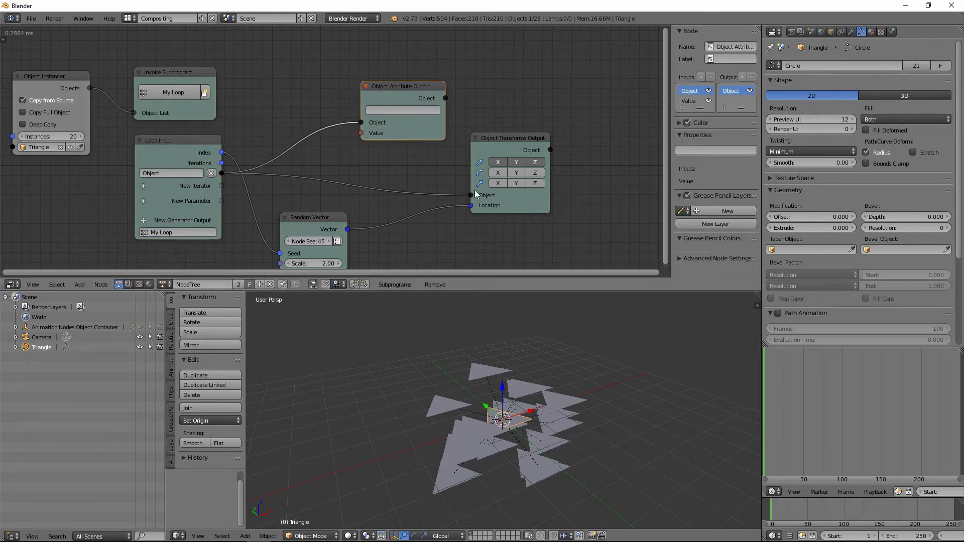
- Select one of the scattered triangle instances and copy the data path of its curve Extrude setting
{"action": "right_click", "coordinate": [485, 380]}
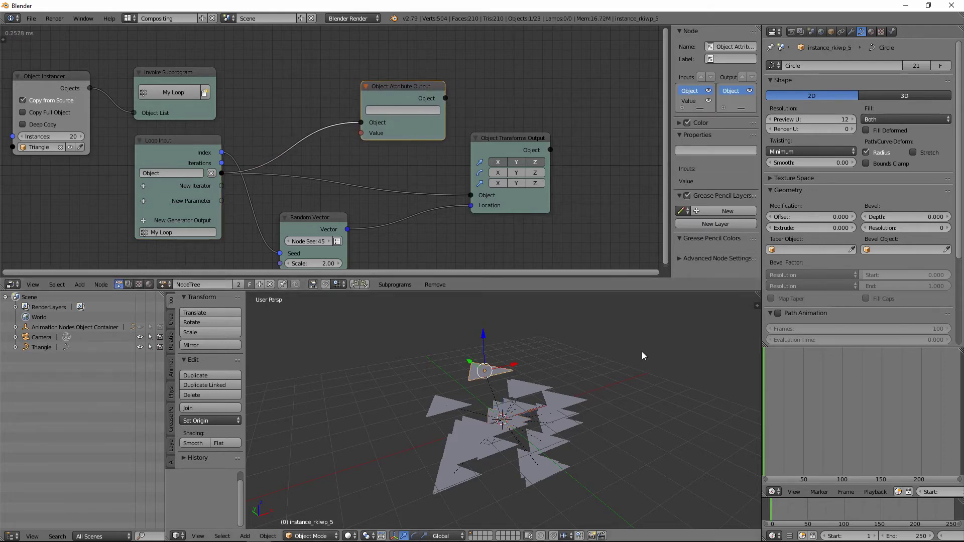
{"action": "right_click", "coordinate": [794, 227]}
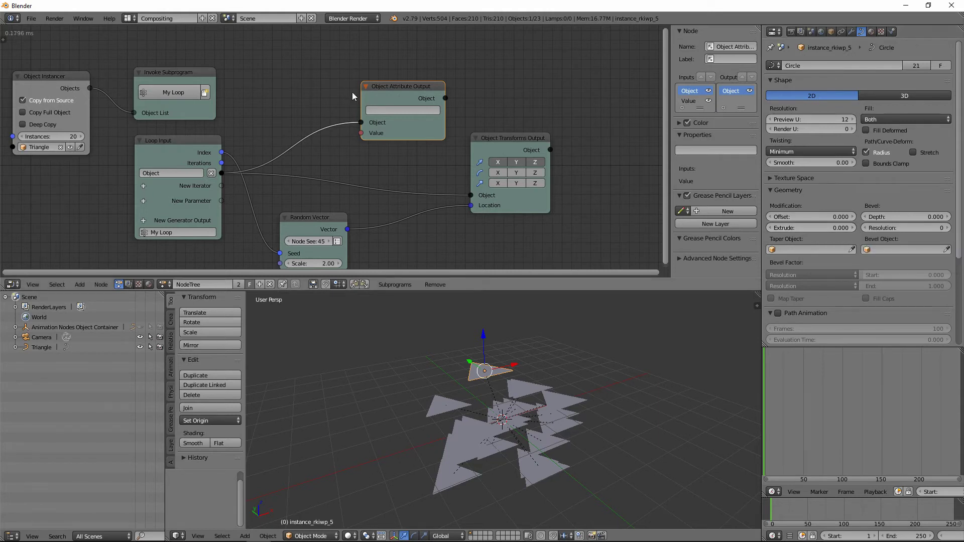
{"action": "right_click", "coordinate": [814, 227]}
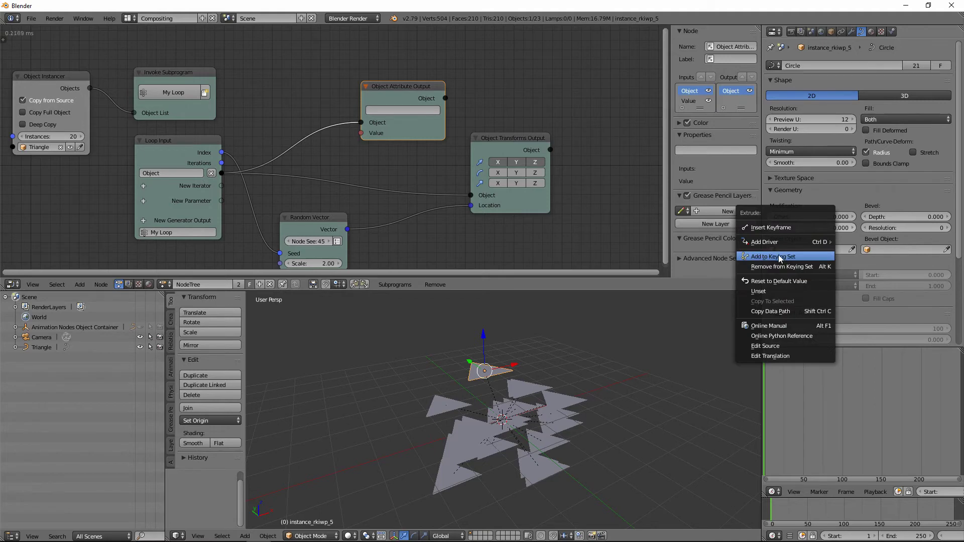
{"action": "left_click", "coordinate": [797, 311]}
- Set the Object Attribute Output's attribute path to data.extrude, using the copied path
{"action": "left_click", "coordinate": [397, 110]}
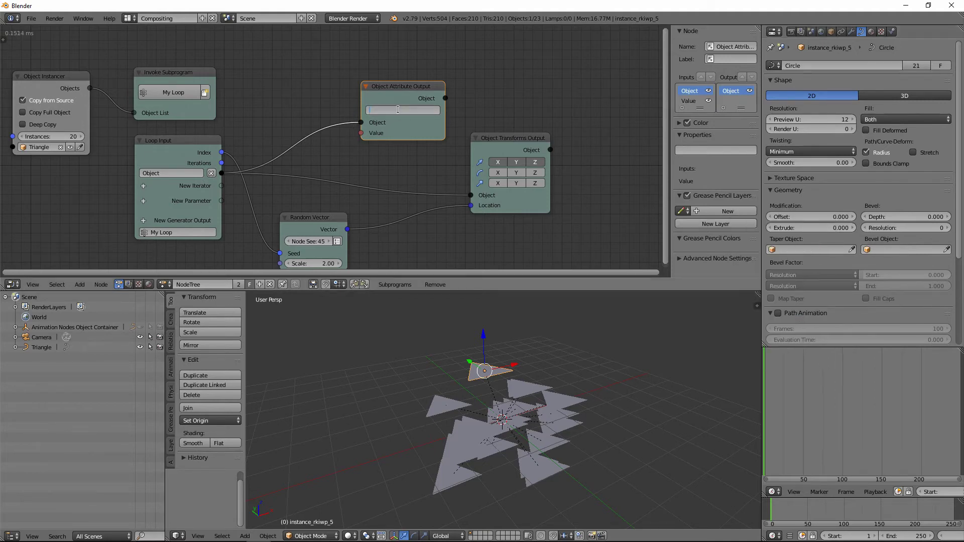
{"action": "key", "text": "ctrl+v"}
{"action": "key", "text": "Return"}
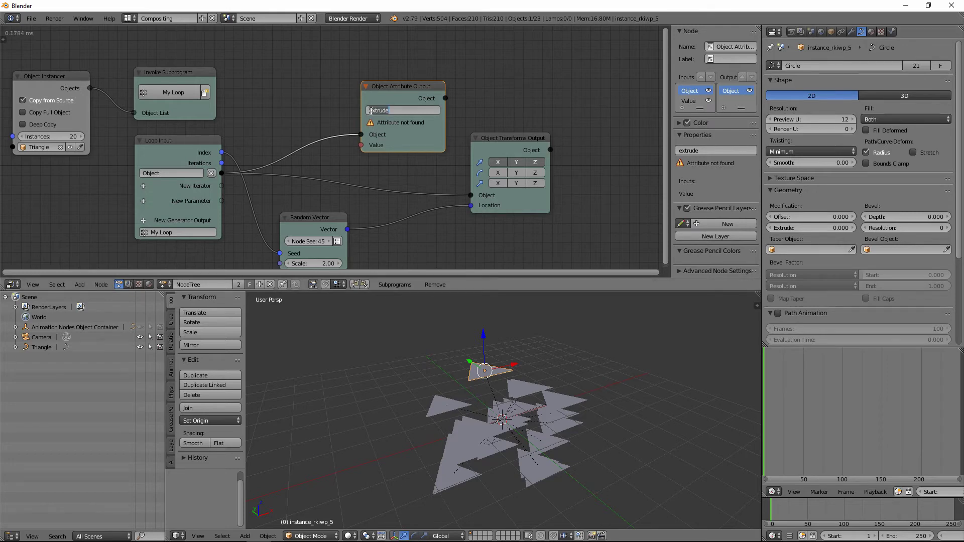
{"action": "key", "text": "Escape"}
{"action": "key", "text": "Return"}
- Spread the Object Attribute Output and Object Transforms Output nodes apart, away from the loop nodes
{"action": "left_click_drag", "start_coordinate": [411, 94], "coordinate": [411, 84]}
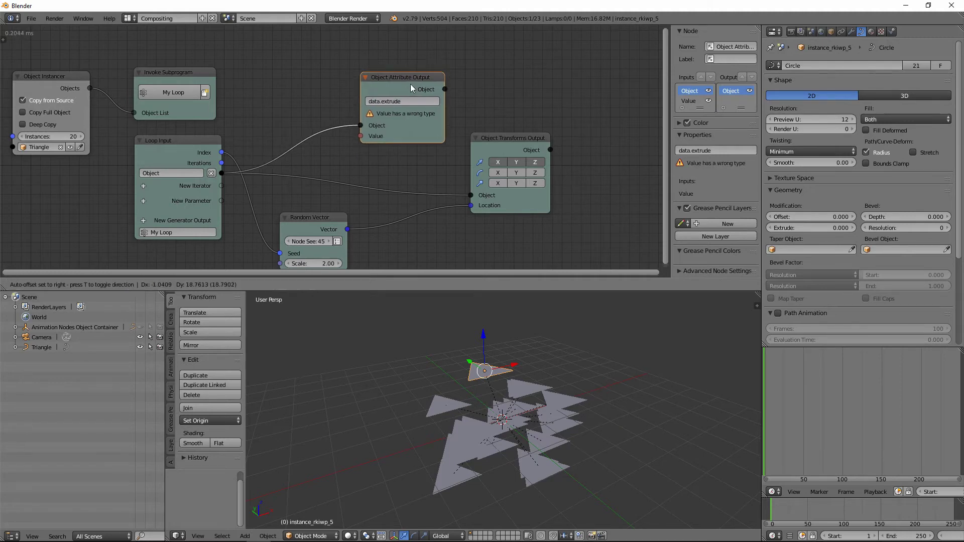
{"action": "left_click_drag", "start_coordinate": [472, 140], "coordinate": [485, 156]}
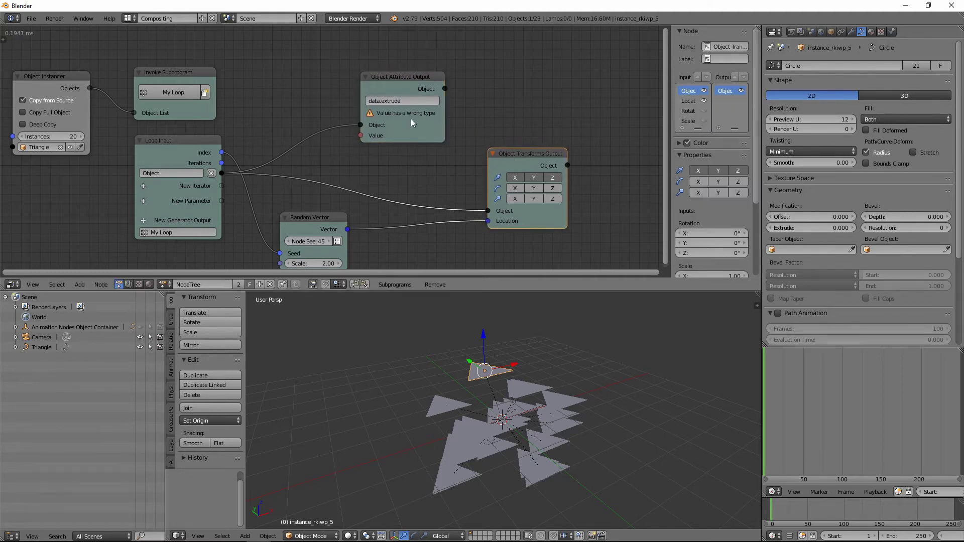
{"action": "left_click_drag", "start_coordinate": [402, 76], "coordinate": [437, 67]}
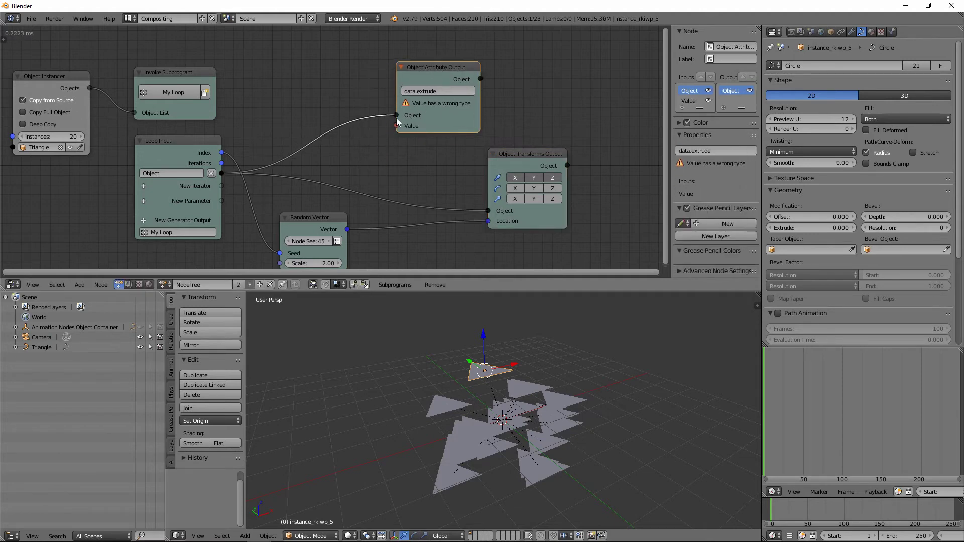
{"action": "left_click_drag", "start_coordinate": [396, 126], "coordinate": [388, 146]}
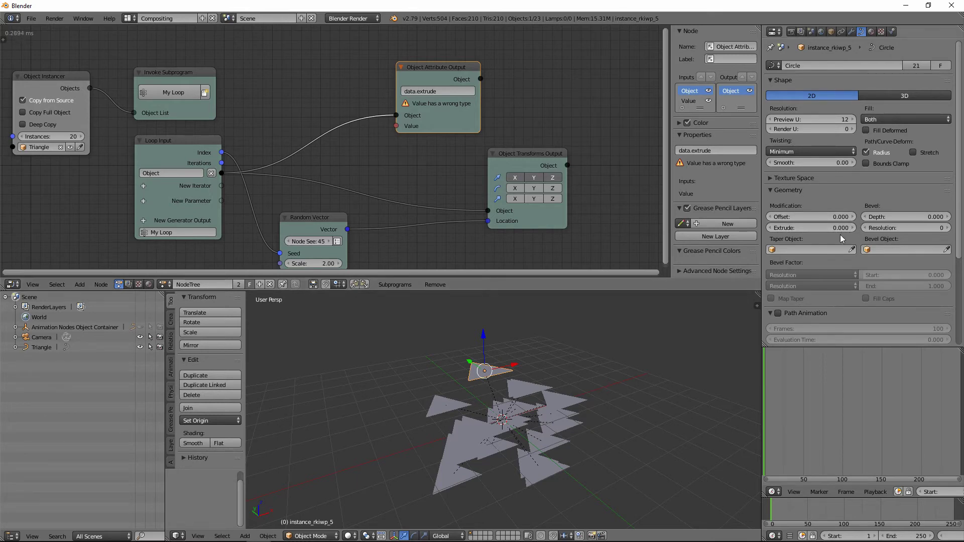
- Add a Float Input node, link it to the Object Attribute Output's Value, and set it to 0.80
{"action": "left_click", "coordinate": [82, 284]}
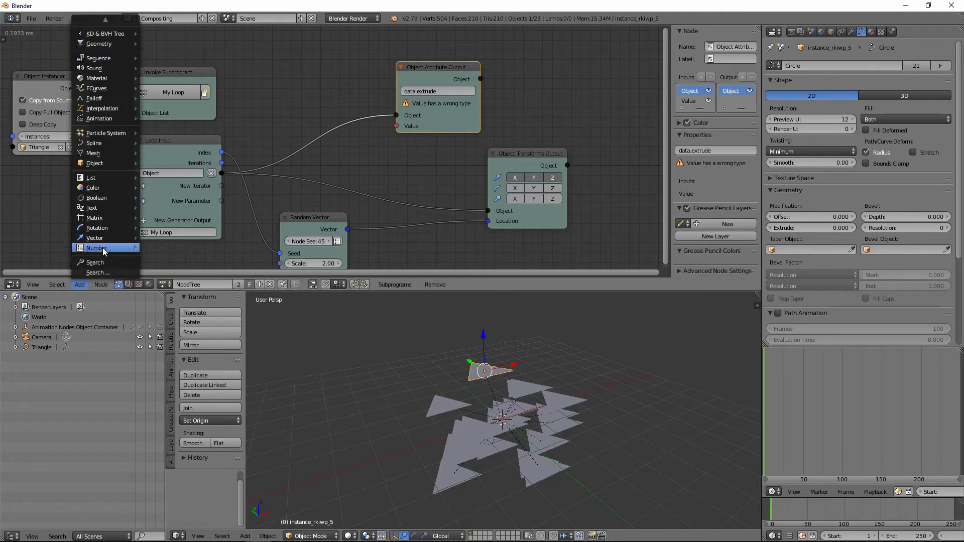
{"action": "mouse_move", "coordinate": [100, 248]}
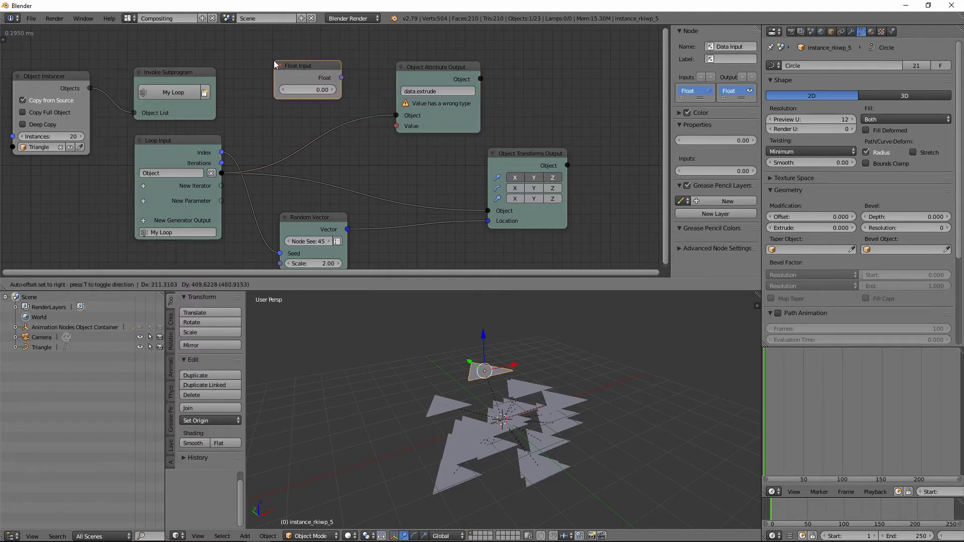
{"action": "left_click", "coordinate": [273, 61]}
{"action": "left_click_drag", "start_coordinate": [342, 79], "coordinate": [397, 114]}
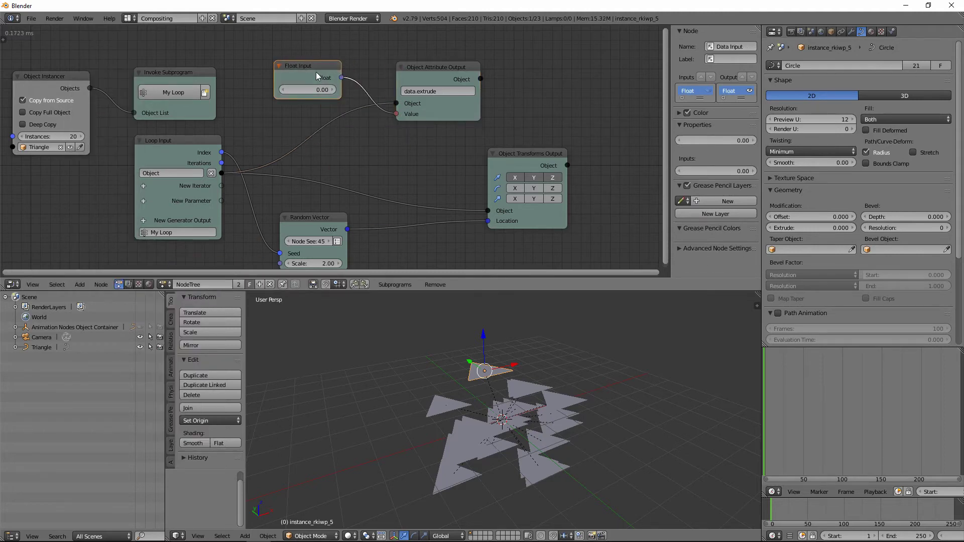
{"action": "left_click_drag", "start_coordinate": [316, 71], "coordinate": [303, 104]}
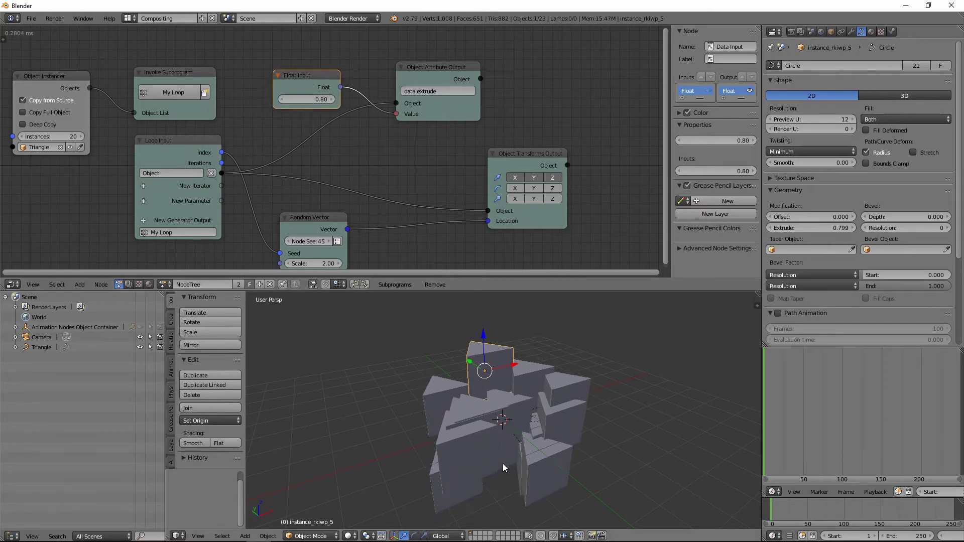
- Set the Random Vector's Scale to 3.76 to scatter the extruded triangles further apart
{"action": "mouse_move", "coordinate": [502, 467]}
{"action": "middle_mouse_down"}
{"action": "mouse_move", "coordinate": [411, 443]}
{"action": "mouse_move", "coordinate": [490, 467]}
{"action": "mouse_move", "coordinate": [492, 483]}
{"action": "middle_mouse_up"}
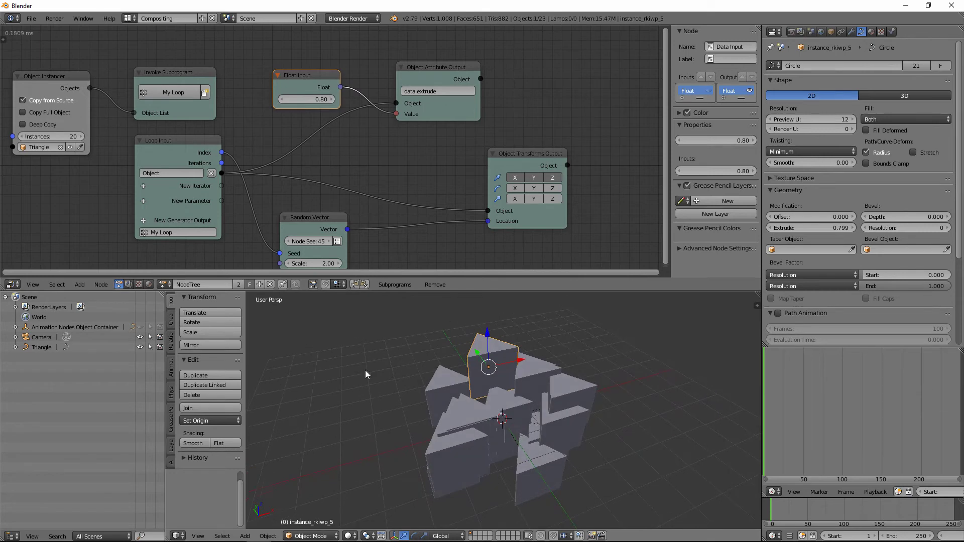
{"action": "middle_click_drag", "start_coordinate": [357, 217], "coordinate": [377, 171]}
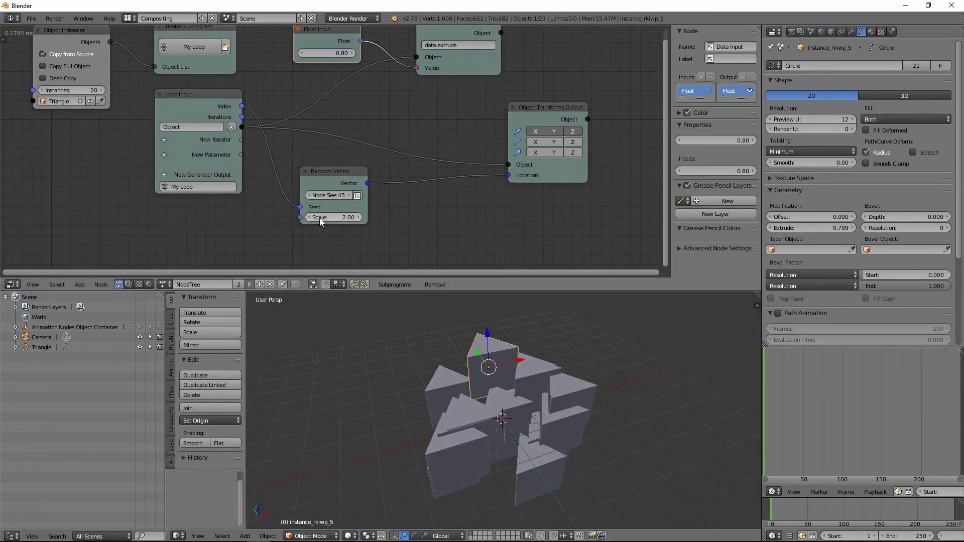
{"action": "mouse_move", "coordinate": [319, 218]}
{"action": "left_mouse_down"}
{"action": "mouse_move", "coordinate": [333, 219]}
{"action": "mouse_move", "coordinate": [322, 227]}
{"action": "left_mouse_up"}
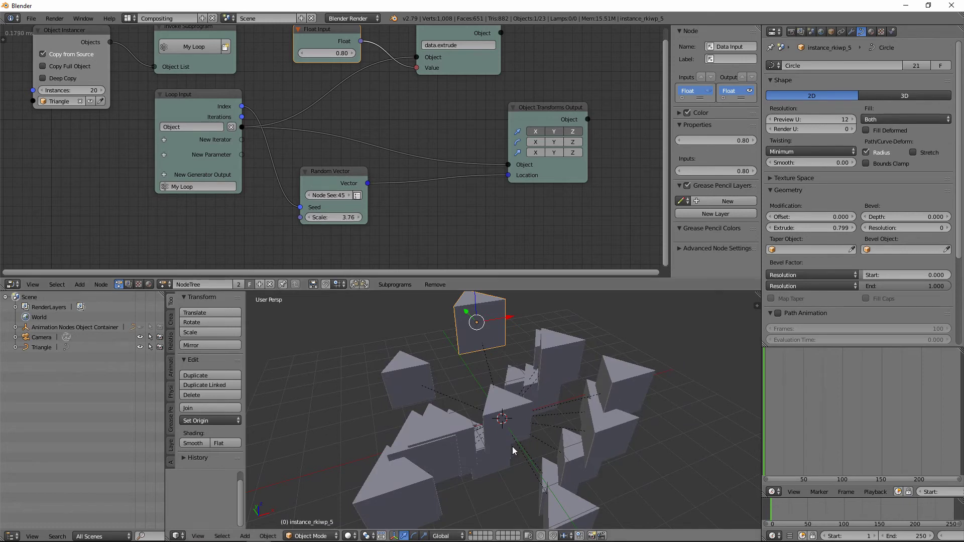
{"action": "middle_click_drag", "start_coordinate": [513, 447], "coordinate": [586, 394]}
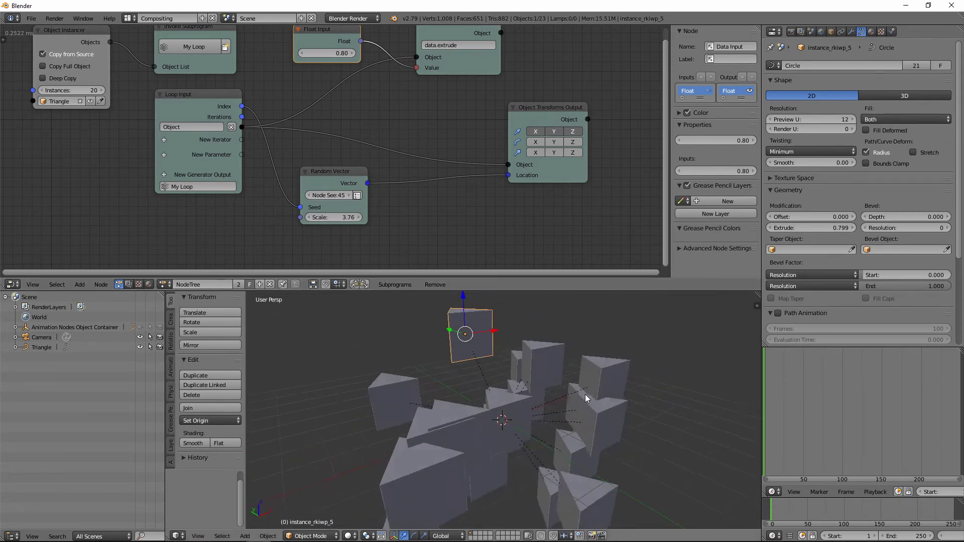
- Set the Random Vector's node seed to 48
{"action": "middle_click_drag", "start_coordinate": [65, 140], "coordinate": [98, 138]}
{"action": "scroll", "coordinate": [228, 175], "scroll_direction": "down", "scroll_amount": 1}
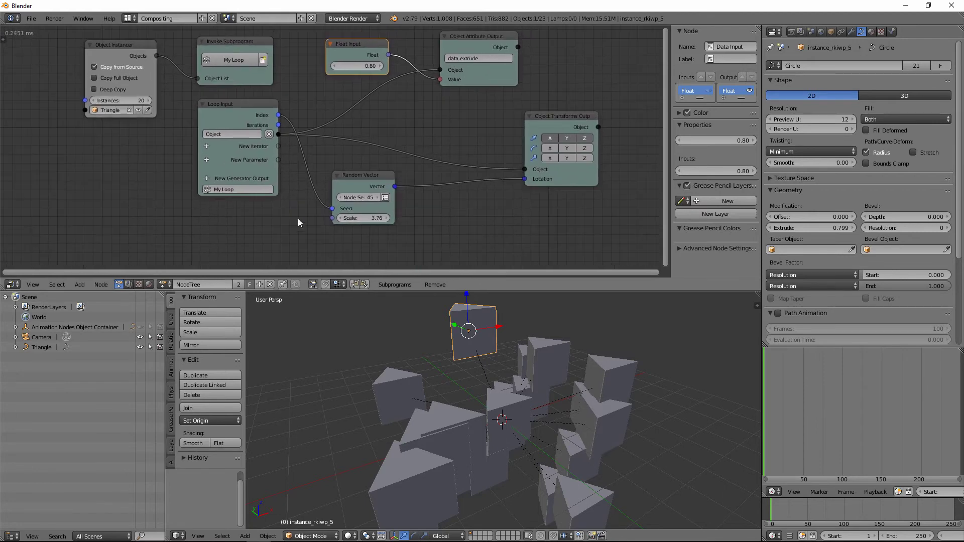
{"action": "left_click", "coordinate": [378, 197]}
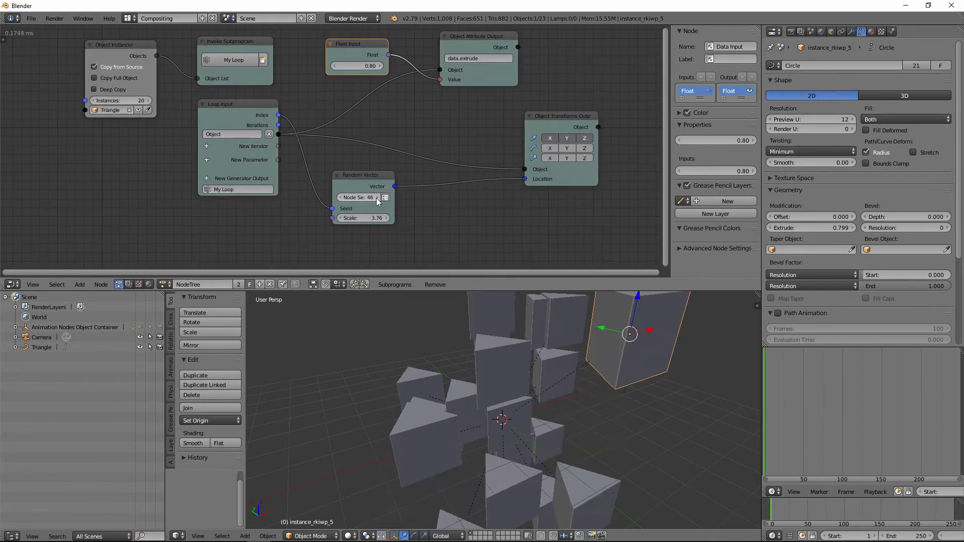
{"action": "left_click", "coordinate": [377, 197]}
{"action": "left_click", "coordinate": [378, 198]}
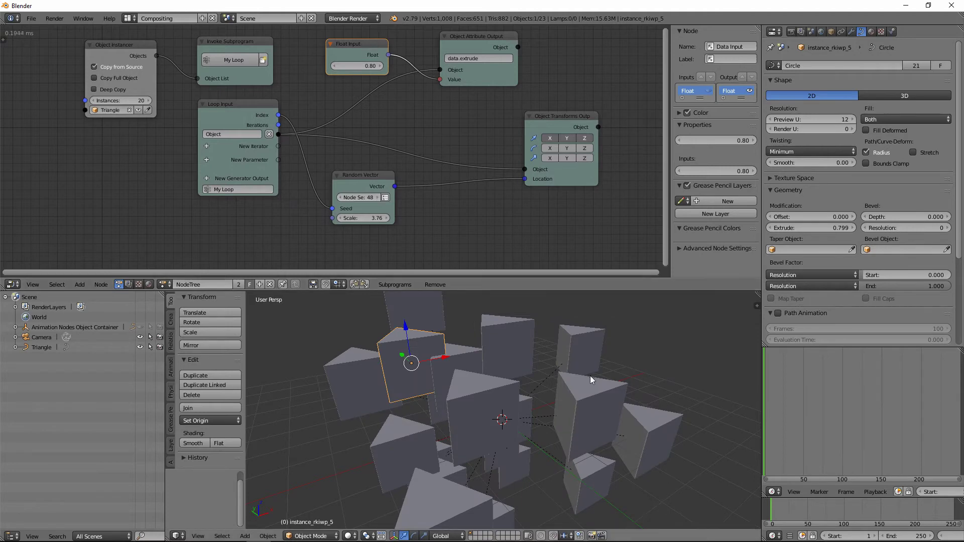
- Move the Object Attribute Output node further from the loop nodes and delete the Float Input node feeding its Value
{"action": "mouse_move", "coordinate": [590, 375]}
{"action": "middle_mouse_down"}
{"action": "mouse_move", "coordinate": [553, 447]}
{"action": "mouse_move", "coordinate": [511, 369]}
{"action": "mouse_move", "coordinate": [396, 341]}
{"action": "mouse_move", "coordinate": [529, 353]}
{"action": "mouse_move", "coordinate": [580, 388]}
{"action": "mouse_move", "coordinate": [589, 379]}
{"action": "mouse_move", "coordinate": [572, 377]}
{"action": "mouse_move", "coordinate": [567, 390]}
{"action": "mouse_move", "coordinate": [591, 381]}
{"action": "mouse_move", "coordinate": [571, 379]}
{"action": "middle_mouse_up"}
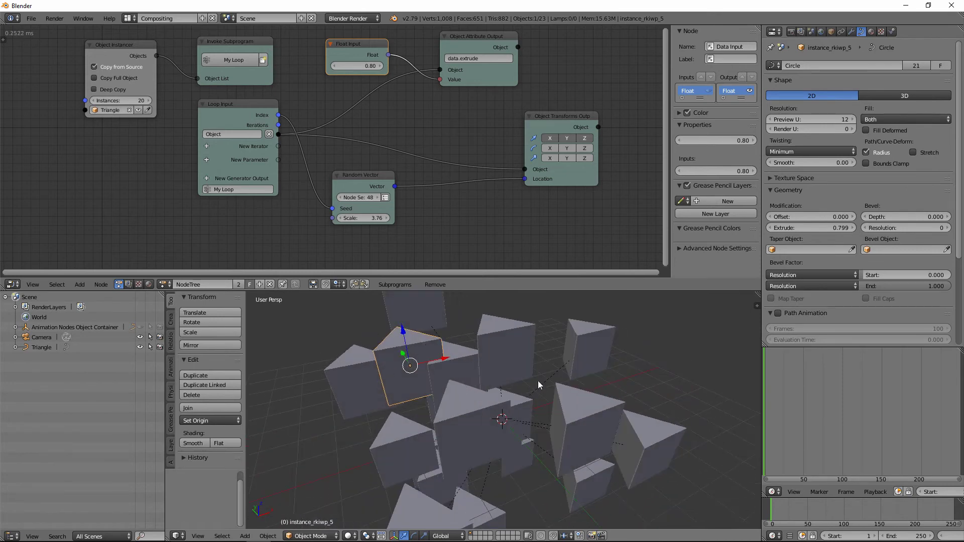
{"action": "mouse_move", "coordinate": [538, 381]}
{"action": "middle_mouse_down"}
{"action": "mouse_move", "coordinate": [543, 420]}
{"action": "mouse_move", "coordinate": [394, 357]}
{"action": "mouse_move", "coordinate": [510, 370]}
{"action": "mouse_move", "coordinate": [553, 392]}
{"action": "middle_mouse_up"}
{"action": "scroll", "coordinate": [408, 150], "scroll_direction": "down", "scroll_amount": 2}
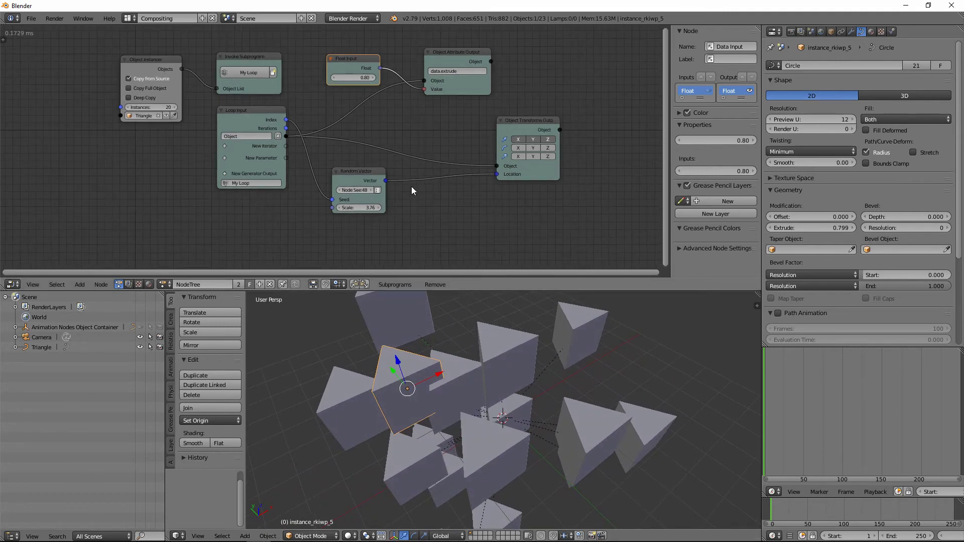
{"action": "scroll", "coordinate": [431, 141], "scroll_direction": "up", "scroll_amount": 2}
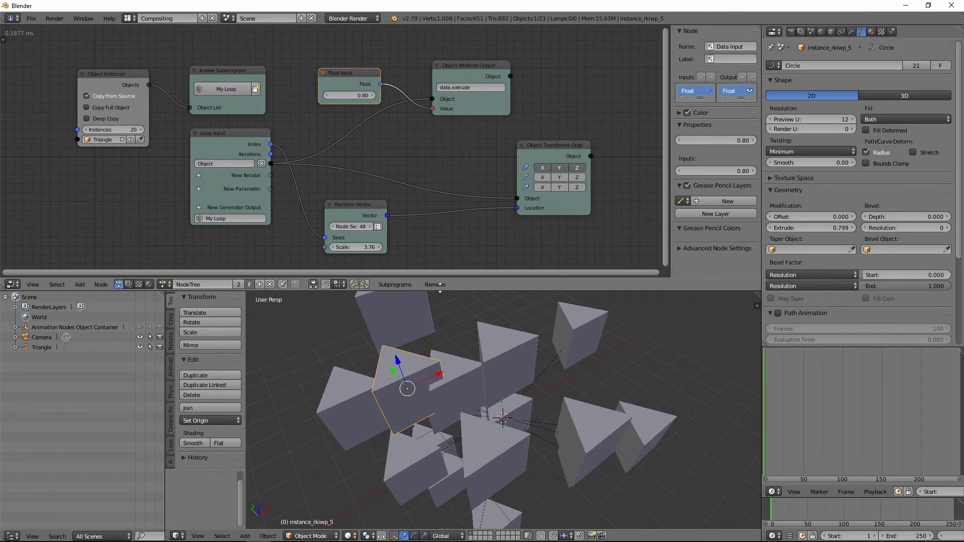
{"action": "left_click_drag", "start_coordinate": [439, 79], "coordinate": [511, 72]}
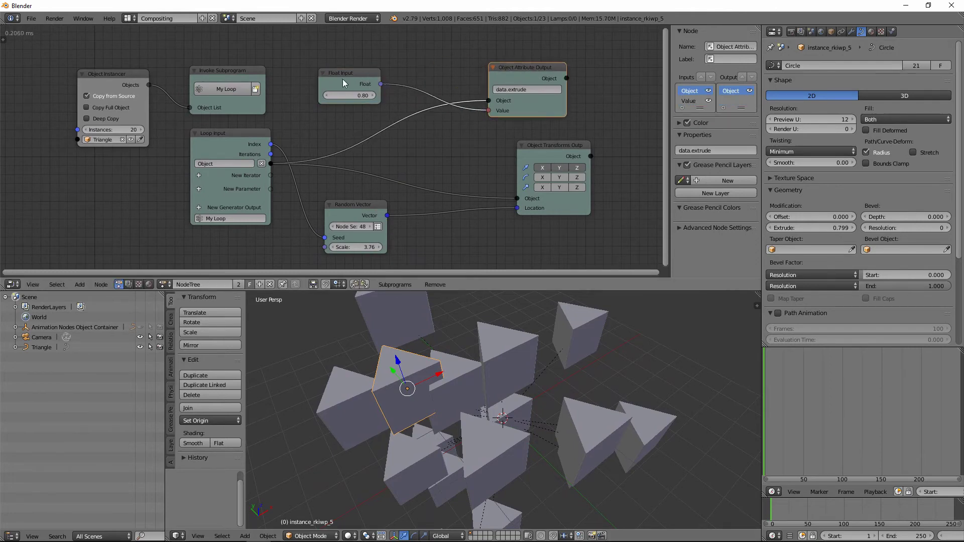
{"action": "mouse_move", "coordinate": [343, 80]}
{"action": "left_mouse_down"}
{"action": "mouse_move", "coordinate": [360, 83]}
{"action": "mouse_move", "coordinate": [355, 77]}
{"action": "left_mouse_up"}
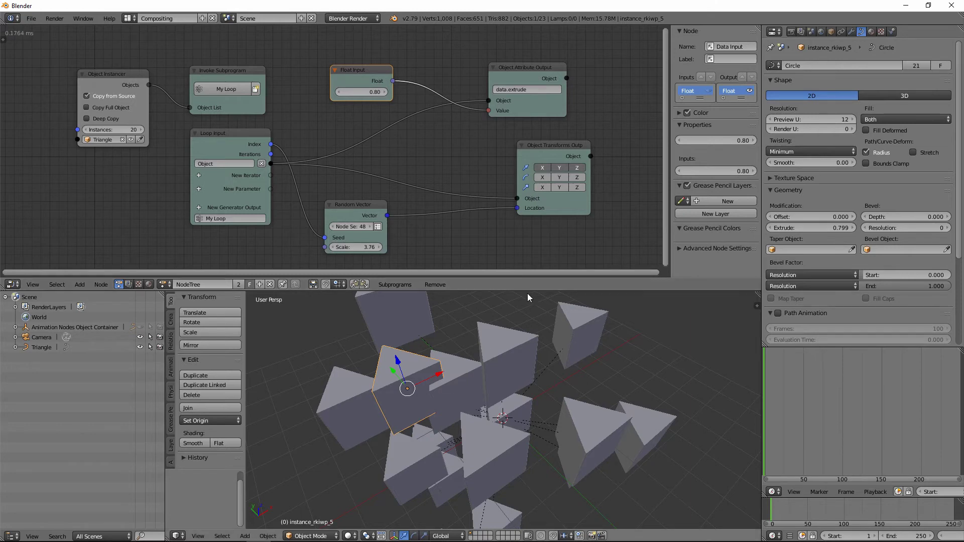
{"action": "middle_click_drag", "start_coordinate": [523, 322], "coordinate": [477, 302]}
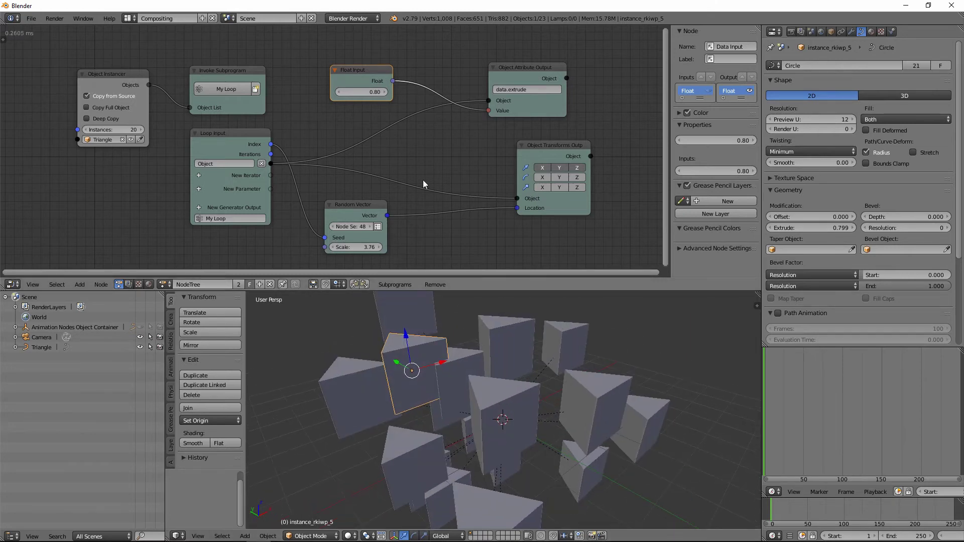
{"action": "key", "text": "x"}
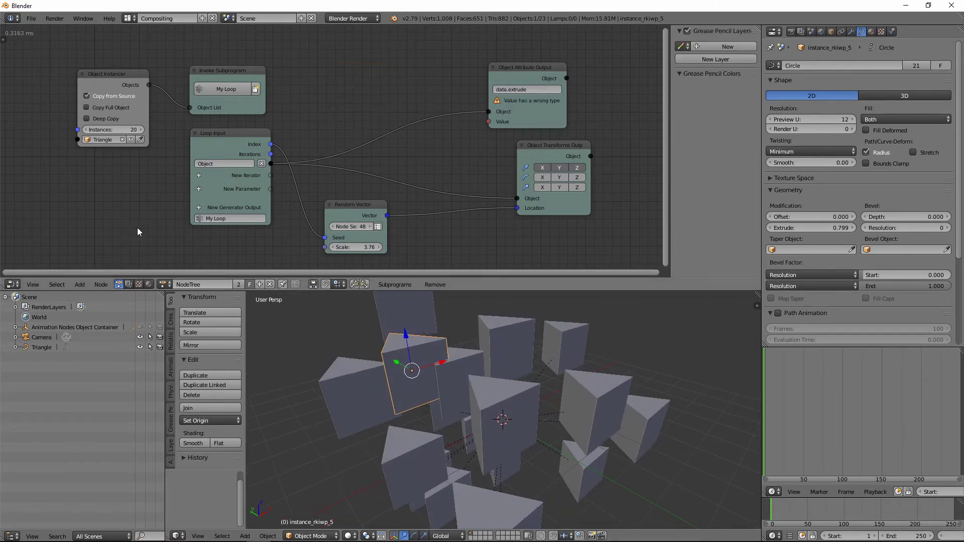
- Add a Random Number node, linking the Loop Input's Index to its Seed and its Number to the Object Attribute Output's Value
{"action": "left_click", "coordinate": [80, 284]}
{"action": "mouse_move", "coordinate": [100, 248]}
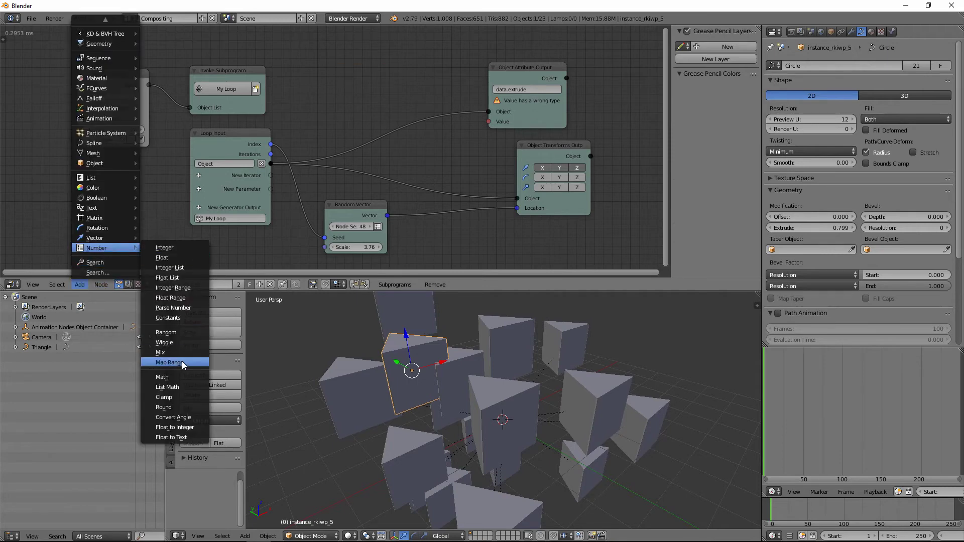
{"action": "left_click", "coordinate": [176, 331]}
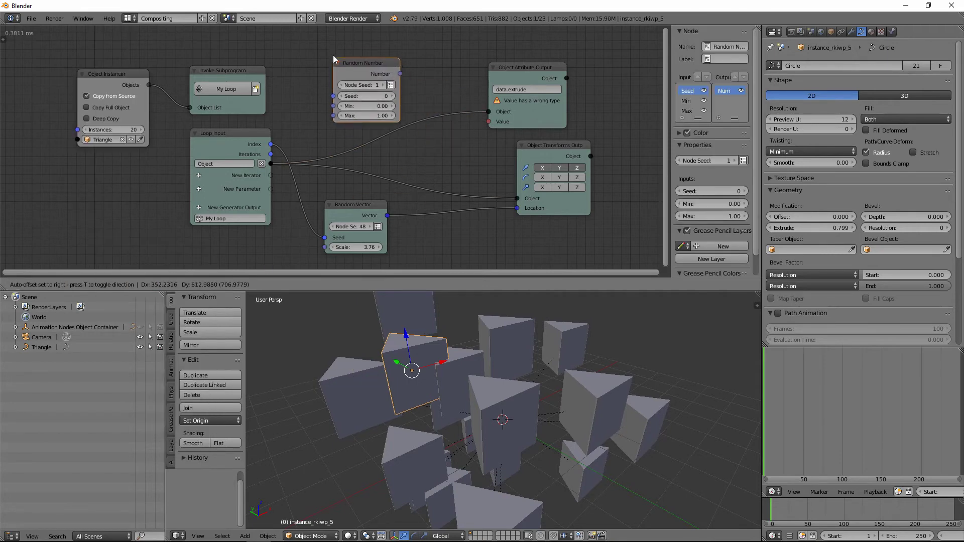
{"action": "left_click", "coordinate": [333, 47]}
{"action": "left_click_drag", "start_coordinate": [271, 146], "coordinate": [334, 88]}
{"action": "left_click_drag", "start_coordinate": [401, 64], "coordinate": [492, 122]}
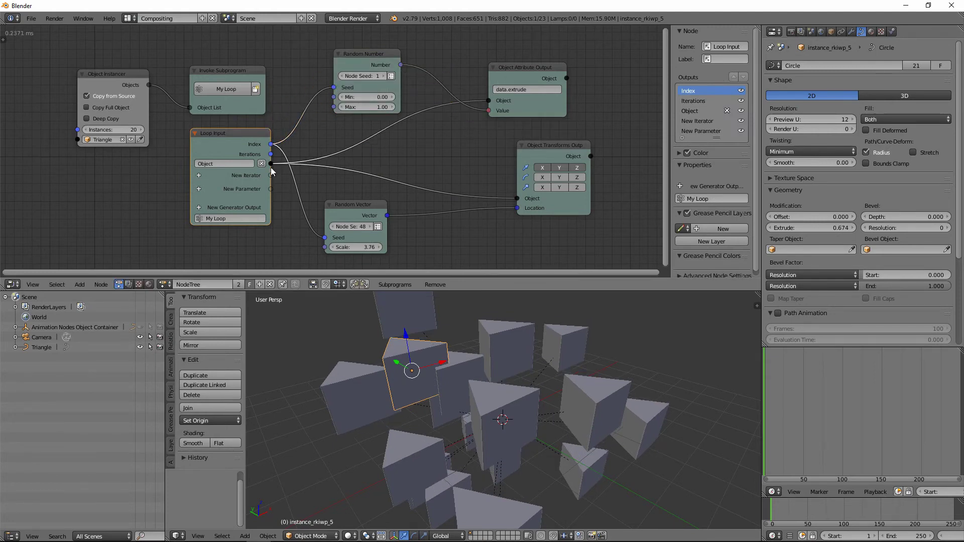
{"action": "scroll", "coordinate": [466, 436], "scroll_direction": "down", "scroll_amount": 5}
{"action": "middle_click_drag", "start_coordinate": [466, 436], "coordinate": [375, 364]}
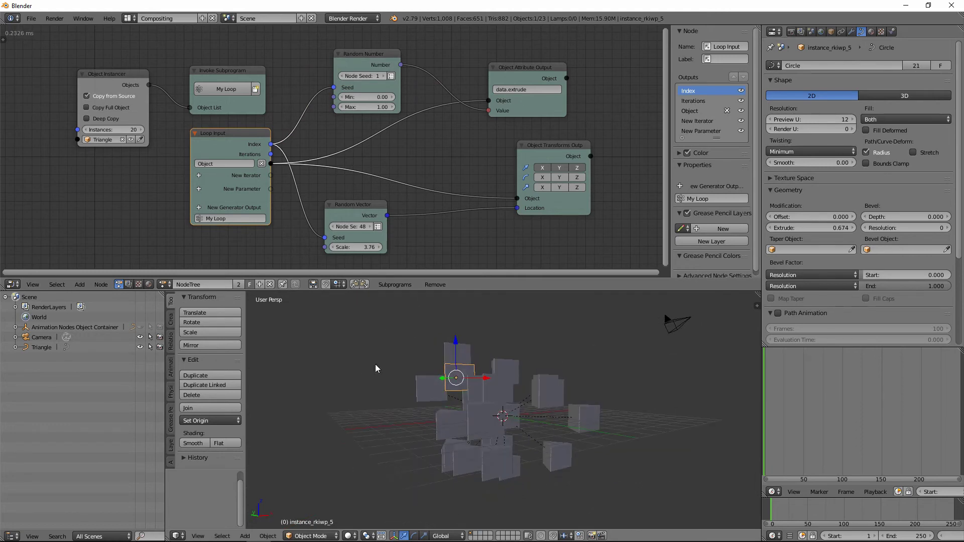
- Enable Deep Copy on the Object Instancer and raise the Random Number's Max to 12.12
{"action": "left_click_drag", "start_coordinate": [378, 106], "coordinate": [364, 115]}
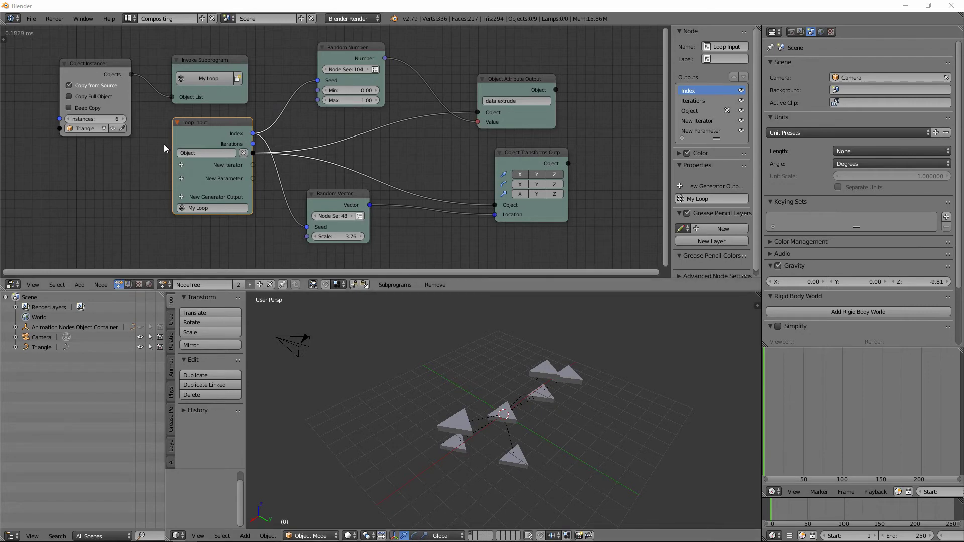
{"action": "left_click", "coordinate": [69, 108]}
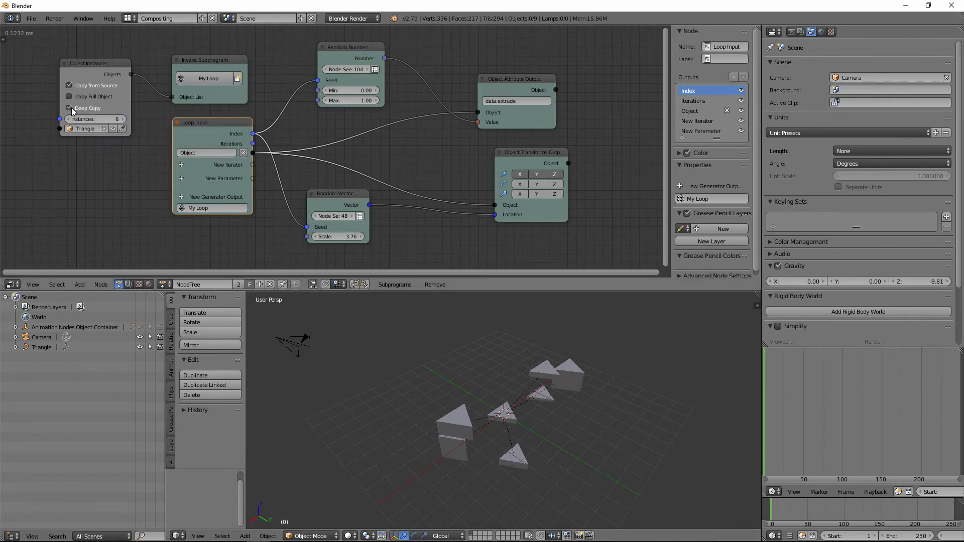
{"action": "left_click_drag", "start_coordinate": [350, 101], "coordinate": [360, 104]}
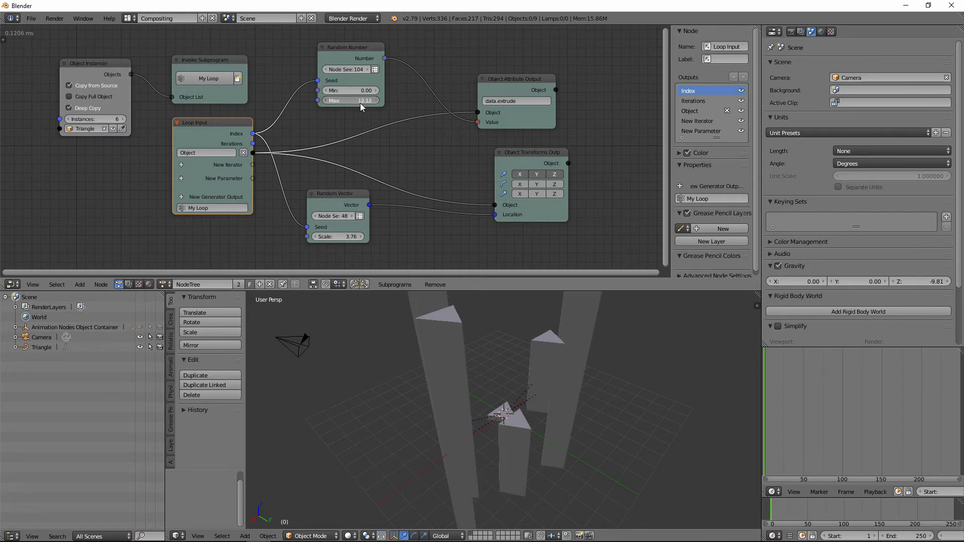
{"action": "middle_click_drag", "start_coordinate": [465, 346], "coordinate": [351, 321]}
- Set the Object Instancer's Instances to 200 and the Random Vector's Scale to 16.08
{"action": "left_click_drag", "start_coordinate": [100, 119], "coordinate": [100, 118]}
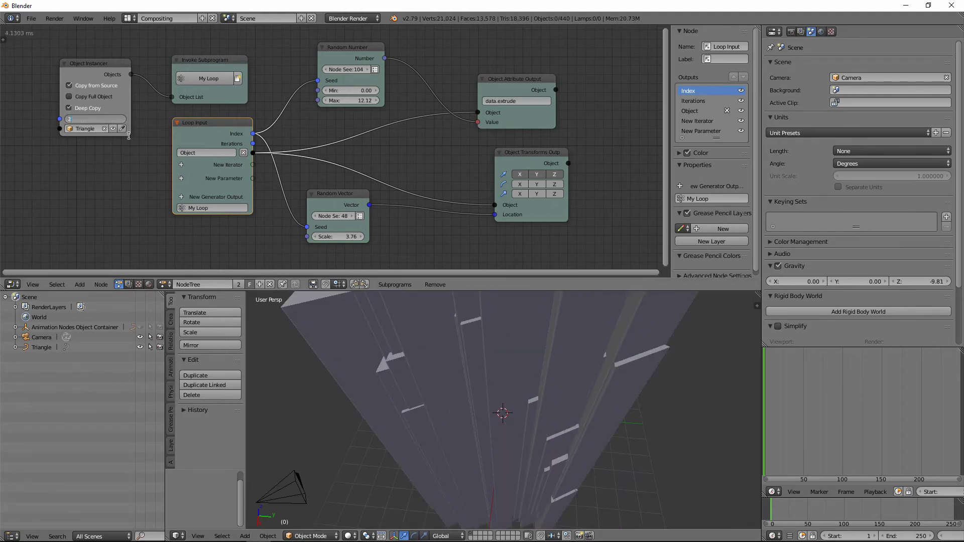
{"action": "key", "text": "Return"}
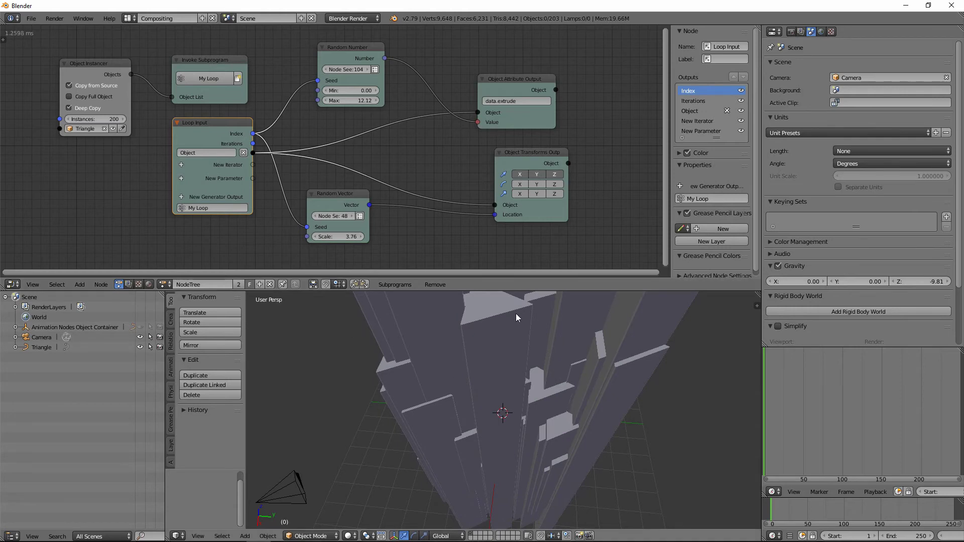
{"action": "middle_click_drag", "start_coordinate": [516, 314], "coordinate": [516, 334]}
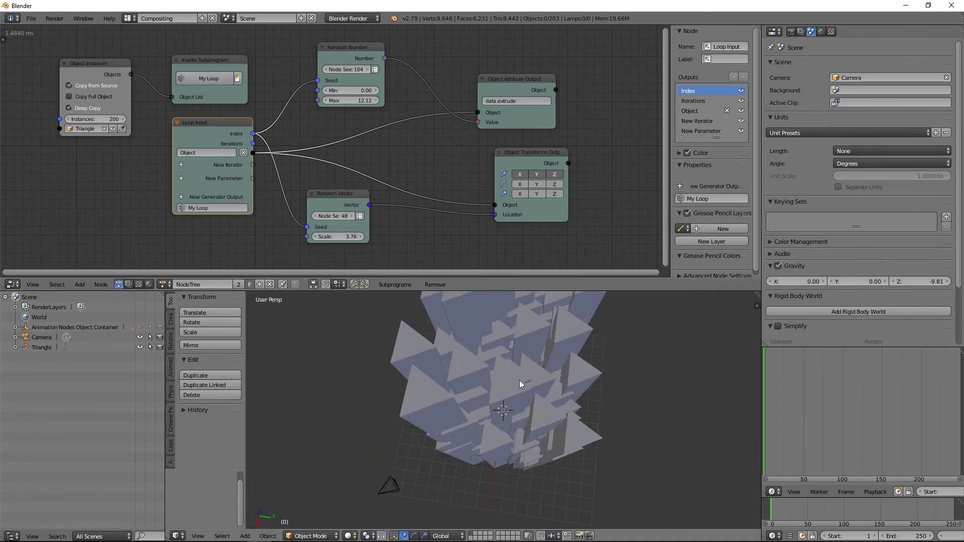
{"action": "middle_click_drag", "start_coordinate": [520, 381], "coordinate": [531, 363]}
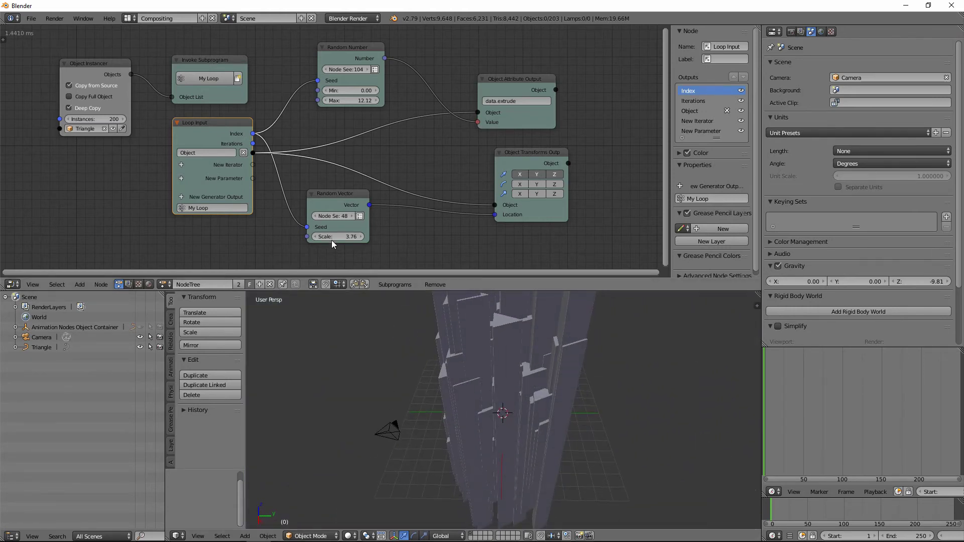
{"action": "left_click_drag", "start_coordinate": [332, 240], "coordinate": [343, 243]}
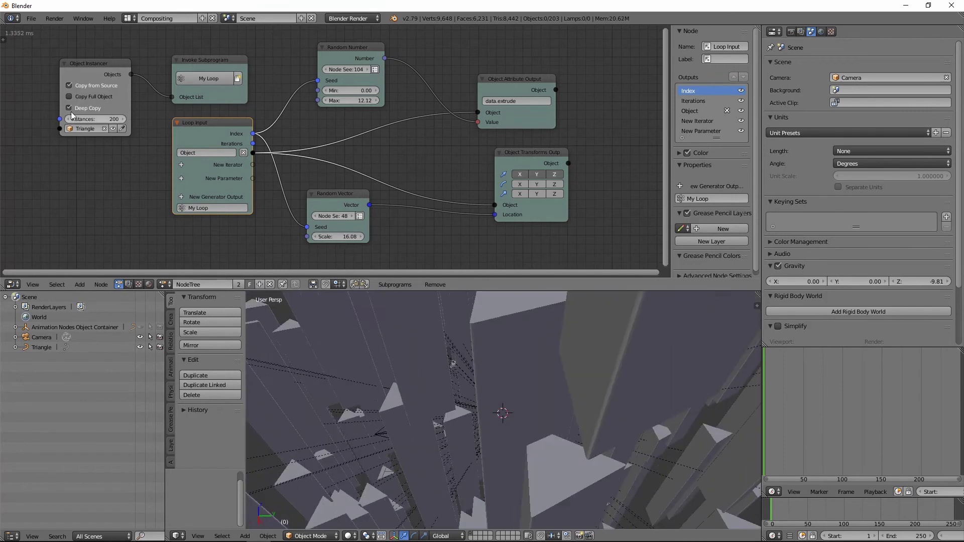
- Hide the relationship lines through the Object Instancer's advanced node settings
{"action": "left_click", "coordinate": [71, 115]}
{"action": "scroll", "coordinate": [691, 237], "scroll_direction": "down", "scroll_amount": 2}
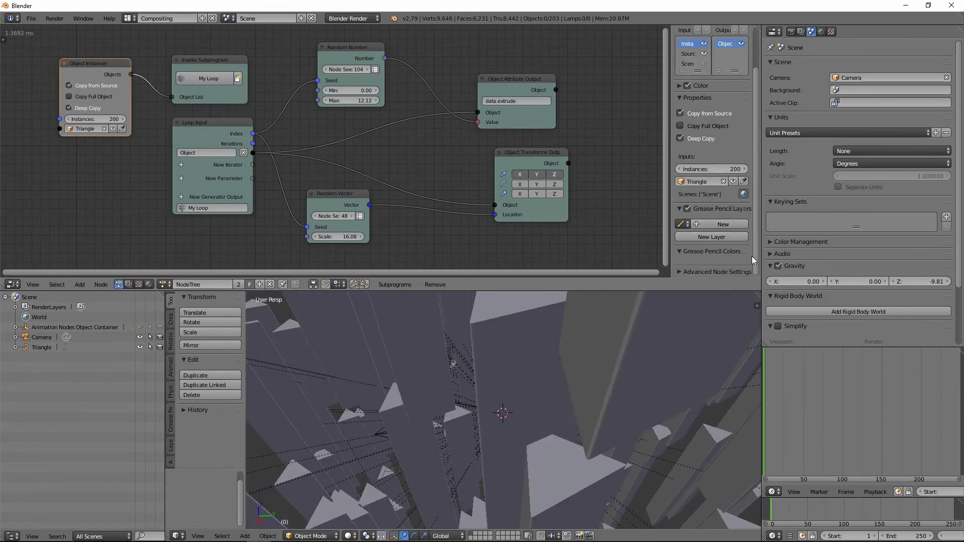
{"action": "left_click", "coordinate": [739, 269]}
{"action": "left_click_drag", "start_coordinate": [757, 212], "coordinate": [758, 278]}
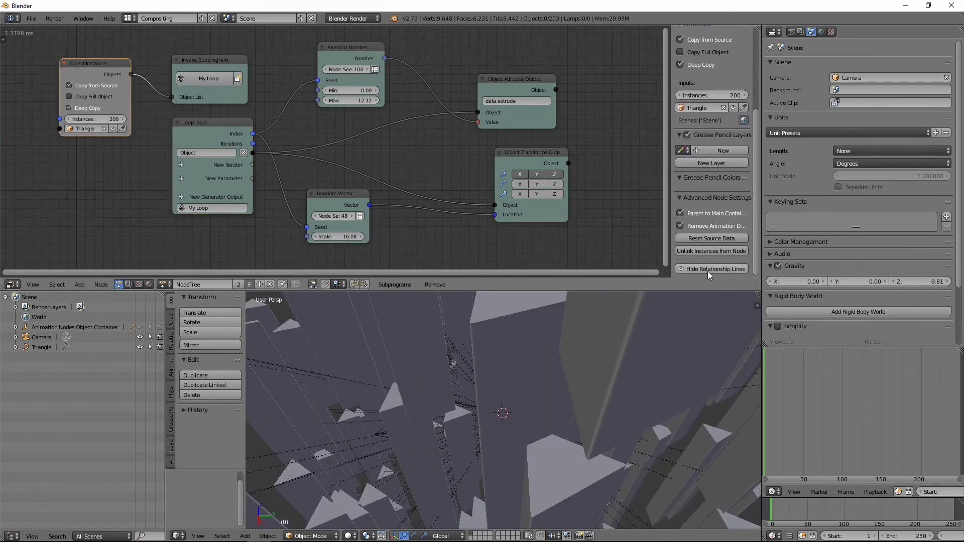
{"action": "left_click", "coordinate": [725, 269]}
{"action": "scroll", "coordinate": [531, 393], "scroll_direction": "down", "scroll_amount": 5}
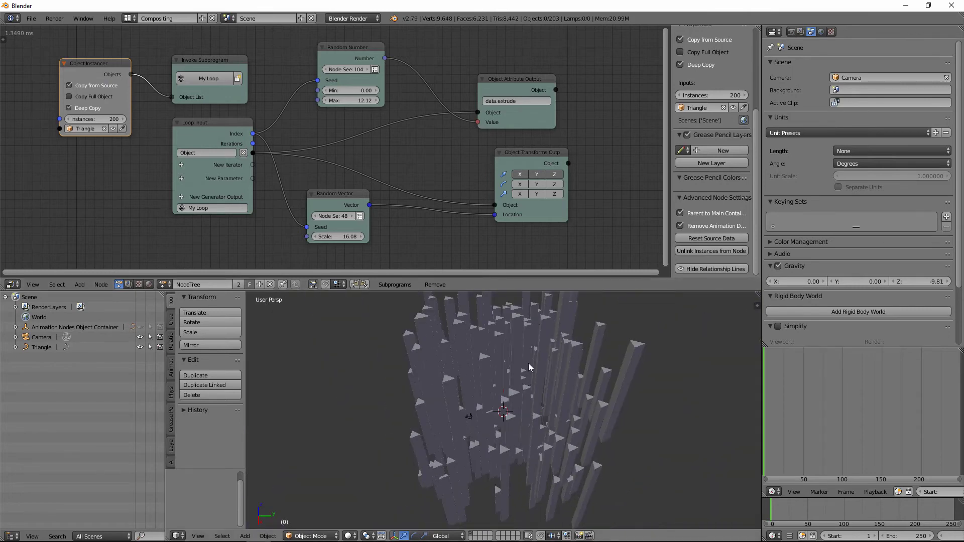
- Inspect the curve data of one extruded instance and select the original Triangle object to show its curve settings
{"action": "middle_click_drag", "start_coordinate": [528, 363], "coordinate": [536, 409]}
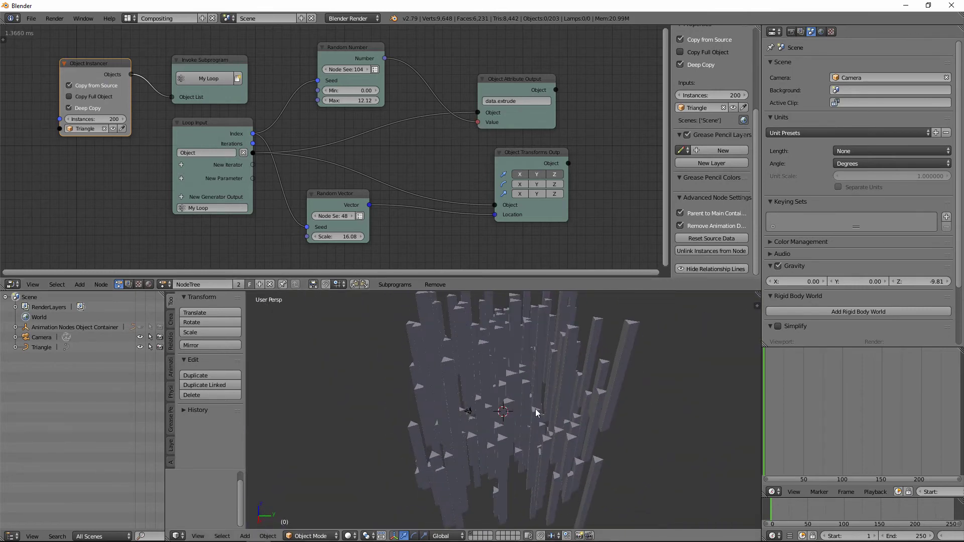
{"action": "scroll", "coordinate": [528, 387], "scroll_direction": "up", "scroll_amount": 10}
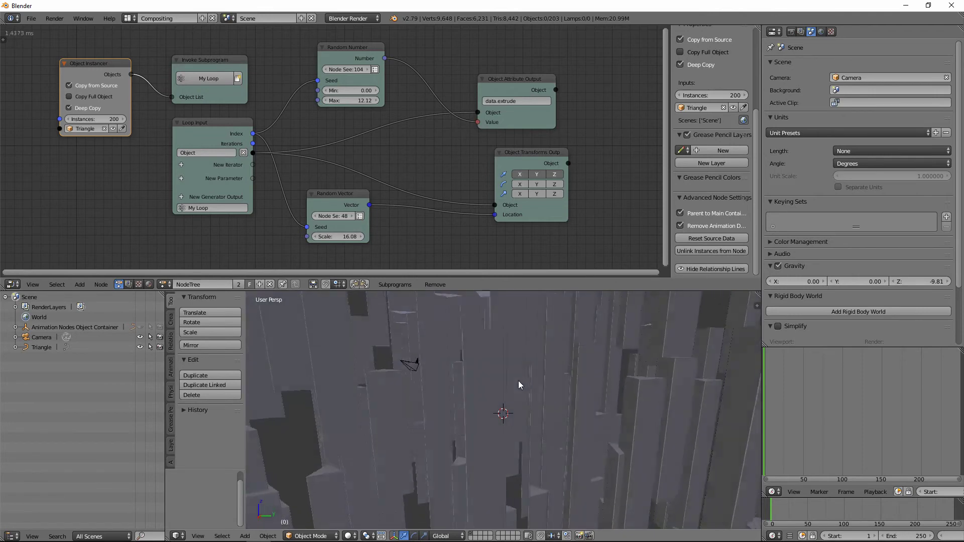
{"action": "scroll", "coordinate": [450, 399], "scroll_direction": "up", "scroll_amount": 5}
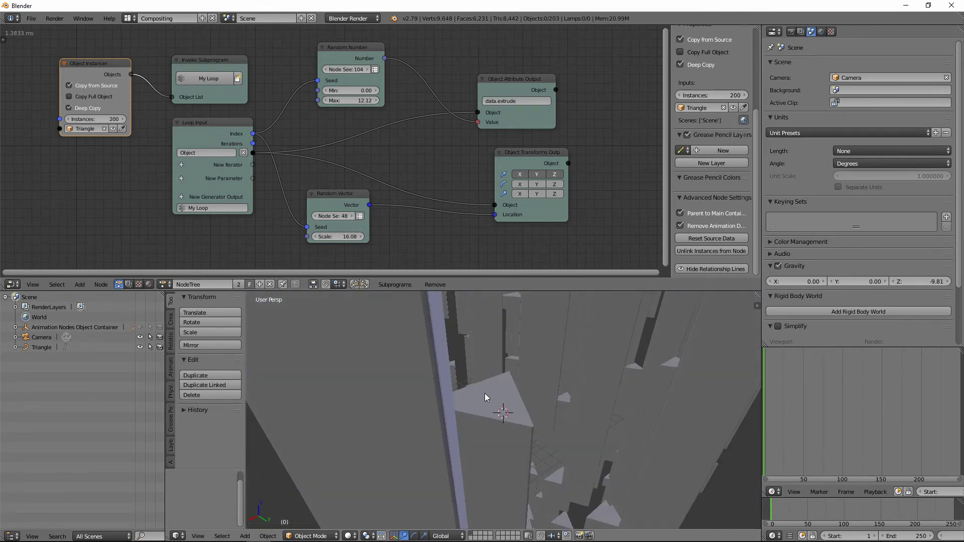
{"action": "right_click", "coordinate": [484, 393]}
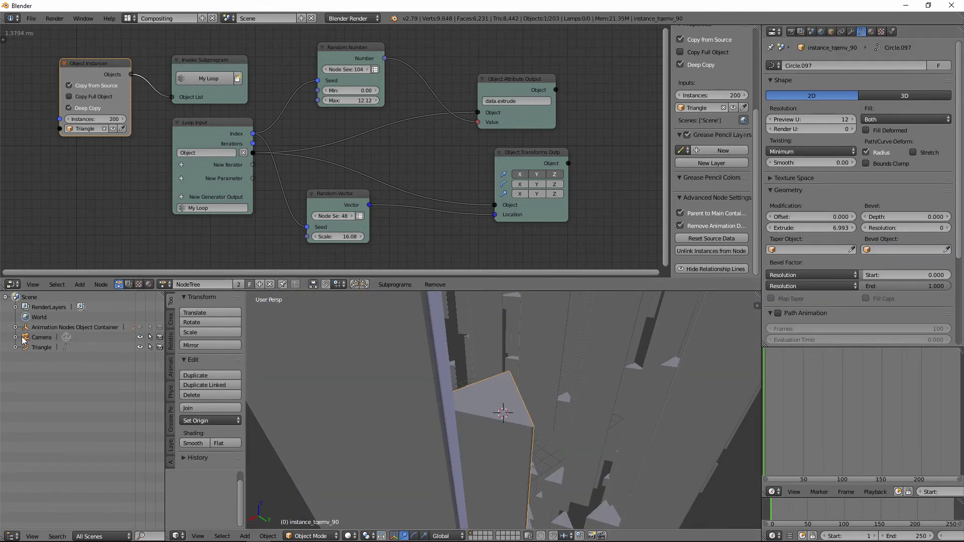
{"action": "left_click", "coordinate": [41, 348]}
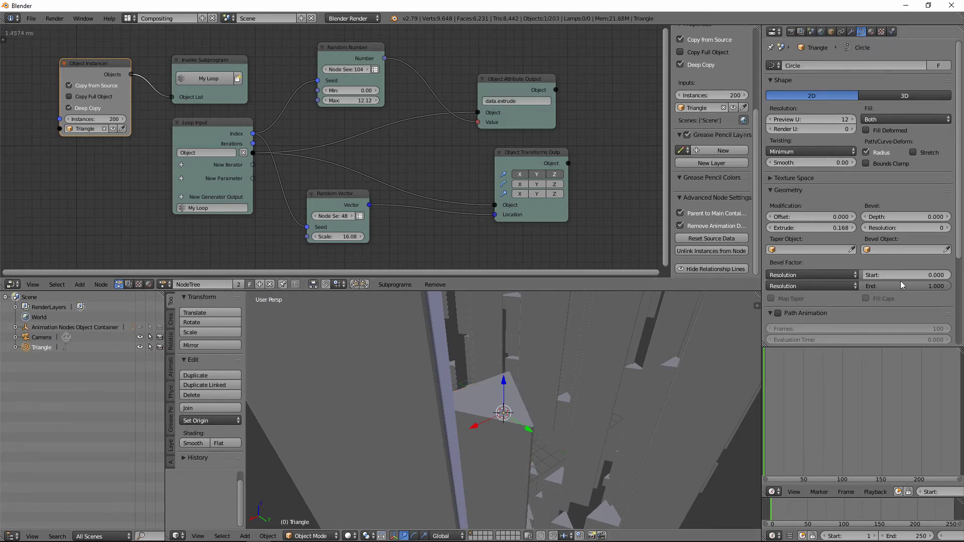
- Set the Triangle curve's bevel depth to 0.769 and check the effect on the instances
{"action": "left_click", "coordinate": [948, 217]}
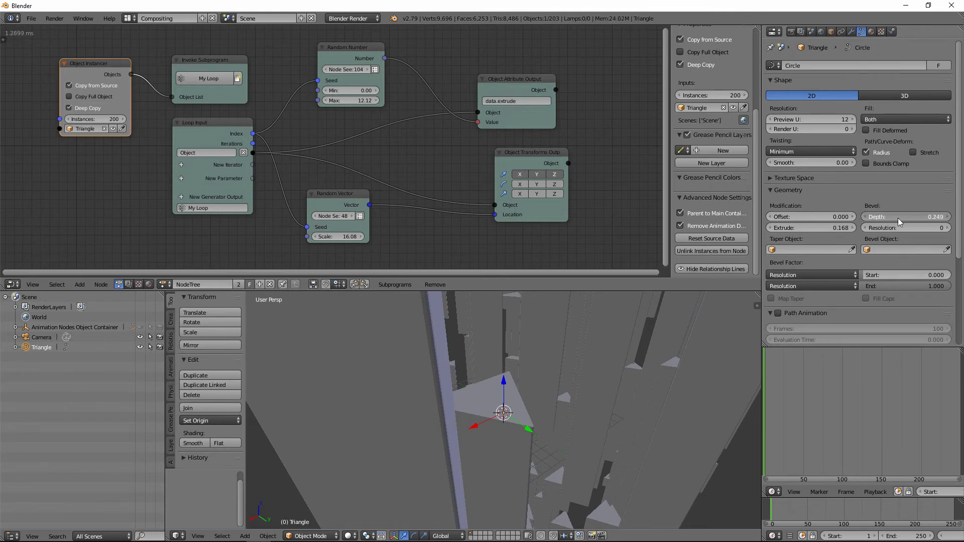
{"action": "left_click_drag", "start_coordinate": [921, 218], "coordinate": [939, 218]}
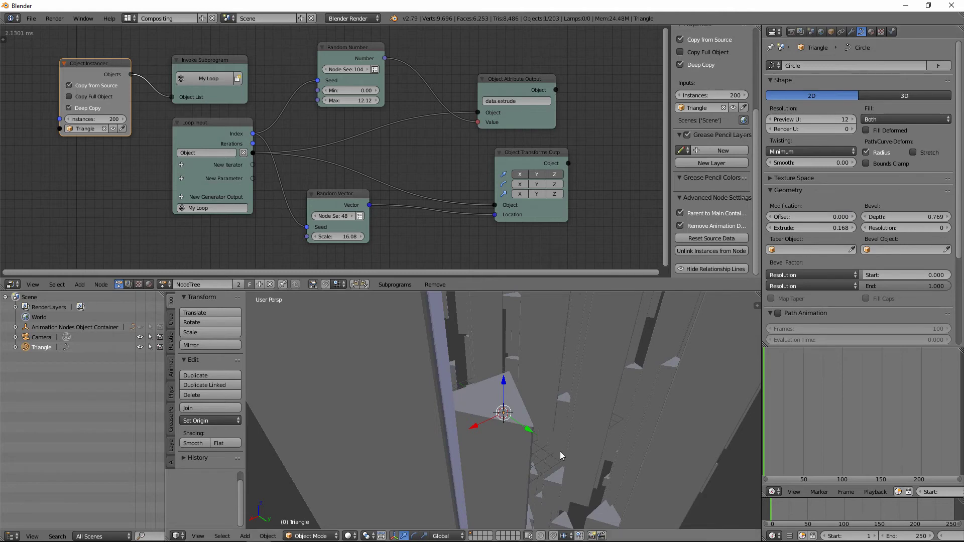
{"action": "scroll", "coordinate": [559, 451], "scroll_direction": "down", "scroll_amount": 5}
{"action": "middle_click_drag", "start_coordinate": [560, 451], "coordinate": [494, 365]}
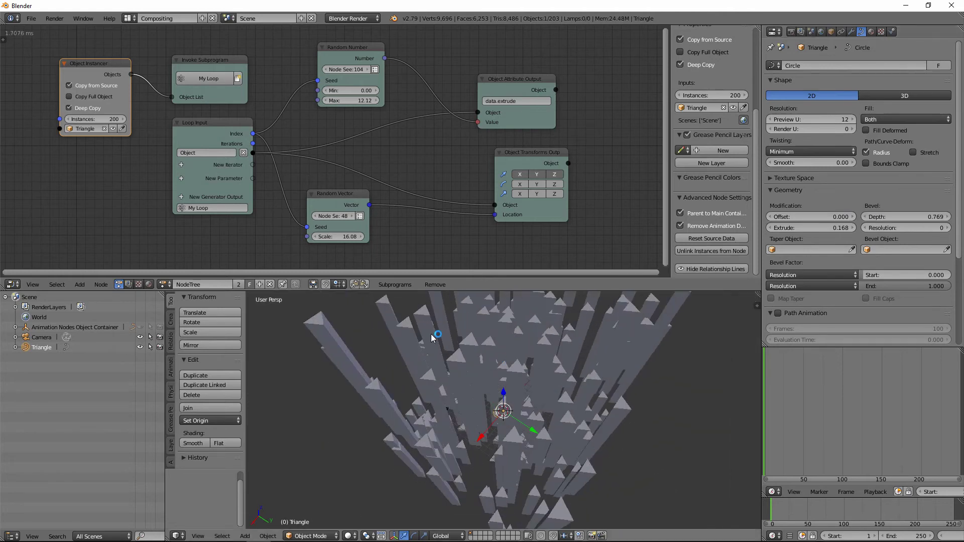
{"action": "middle_click_drag", "start_coordinate": [433, 331], "coordinate": [460, 347]}
{"action": "scroll", "coordinate": [458, 342], "scroll_direction": "up", "scroll_amount": 3}
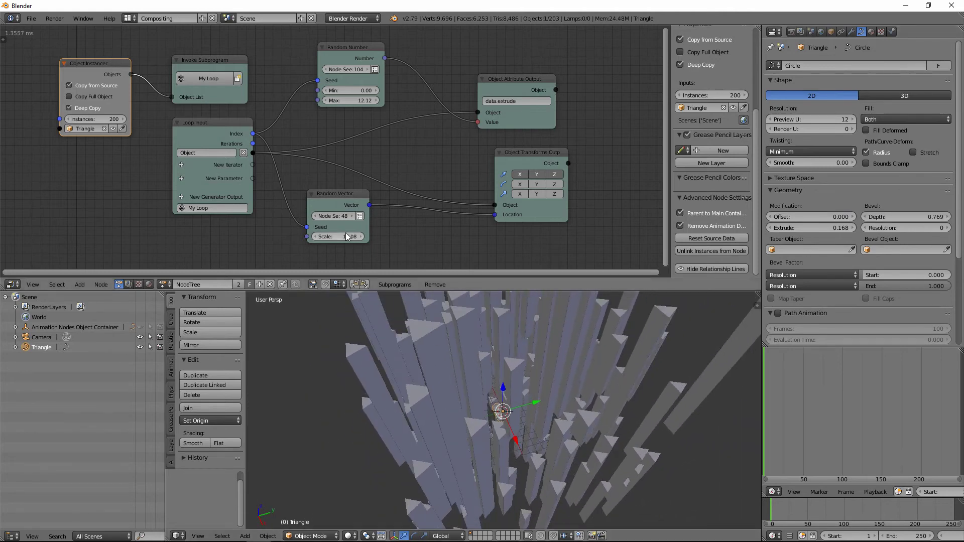
- Lower the Random Vector's Scale to 16.05 and check the instances briefly in wireframe shading
{"action": "left_click", "coordinate": [316, 237]}
{"action": "scroll", "coordinate": [414, 366], "scroll_direction": "up", "scroll_amount": 3}
{"action": "key", "text": "z"}
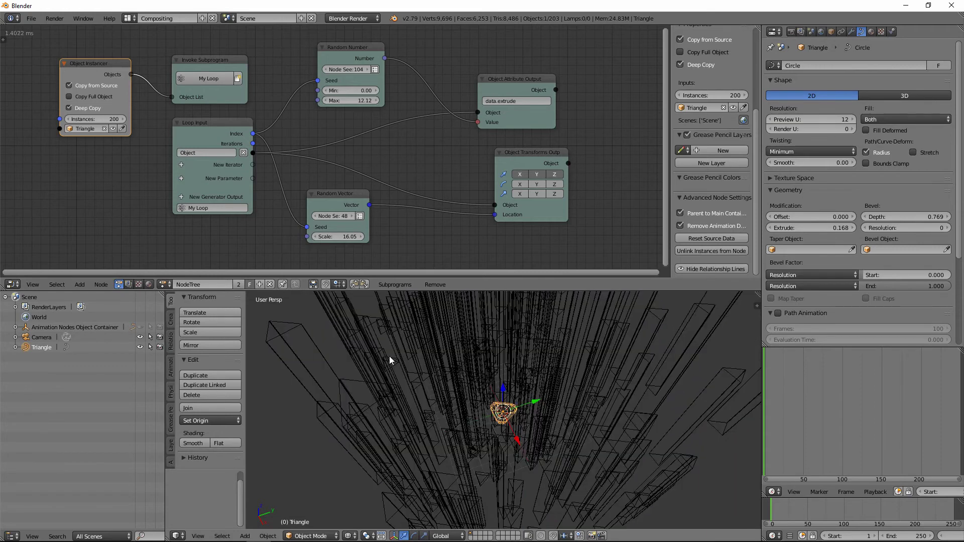
{"action": "key", "text": "z"}
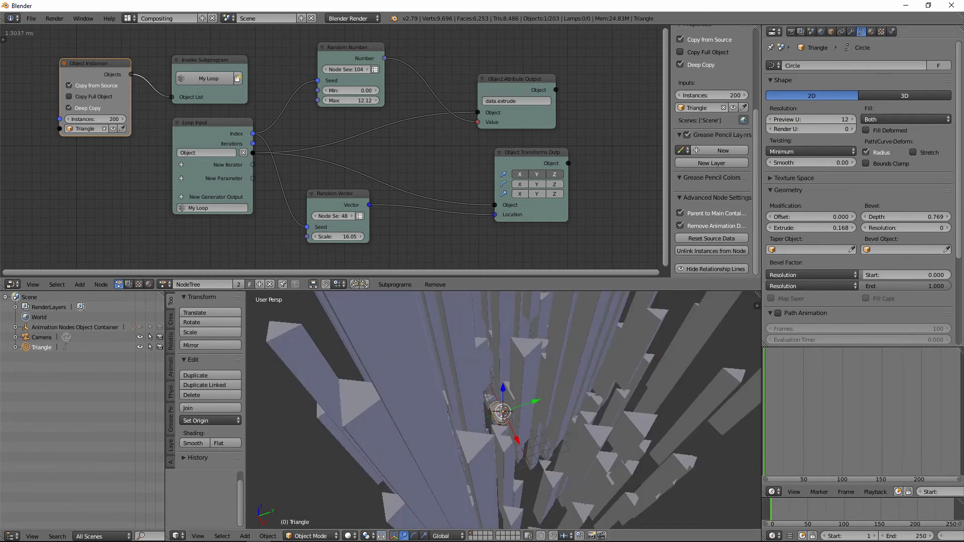
- Reset the Triangle curve's bevel depth to 0
{"action": "left_click", "coordinate": [913, 215]}
{"action": "type", "text": "0"}
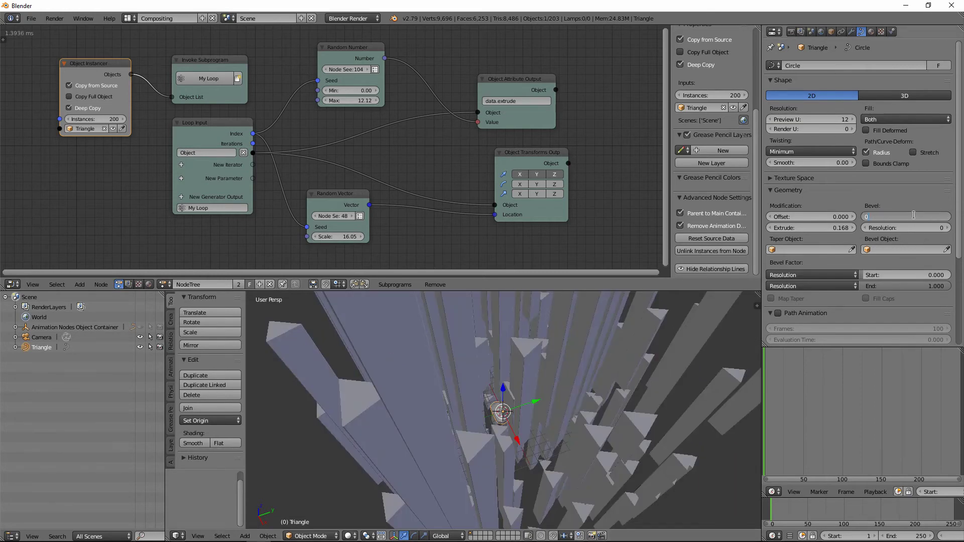
{"action": "key", "text": "Return"}
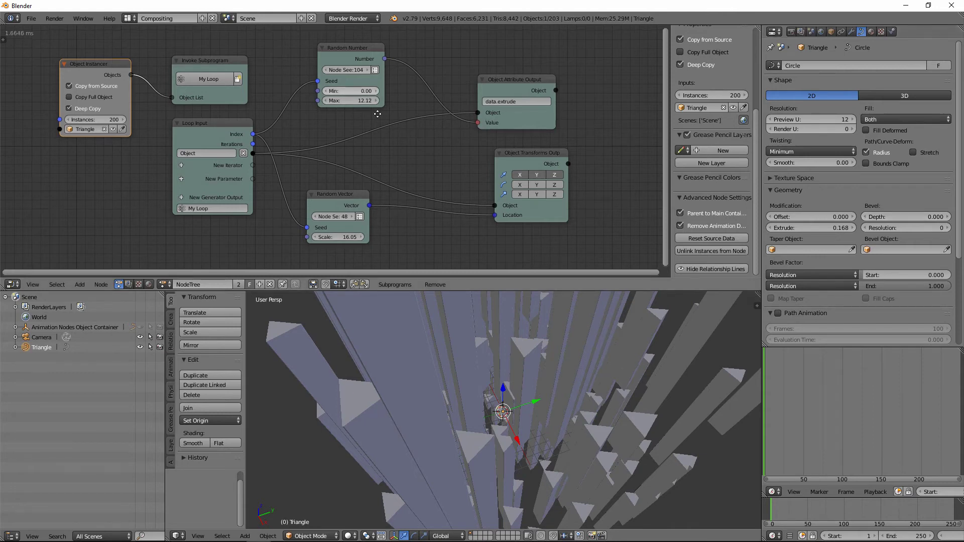
- Duplicate the Object Attribute Output node just below the original and shift the Random Number, original attribute and Object Transforms Output nodes to make room
{"action": "middle_click_drag", "start_coordinate": [369, 61], "coordinate": [363, 116]}
{"action": "left_click", "coordinate": [339, 76]}
{"action": "left_click_drag", "start_coordinate": [483, 146], "coordinate": [474, 77]}
{"action": "key", "text": "shift+d"}
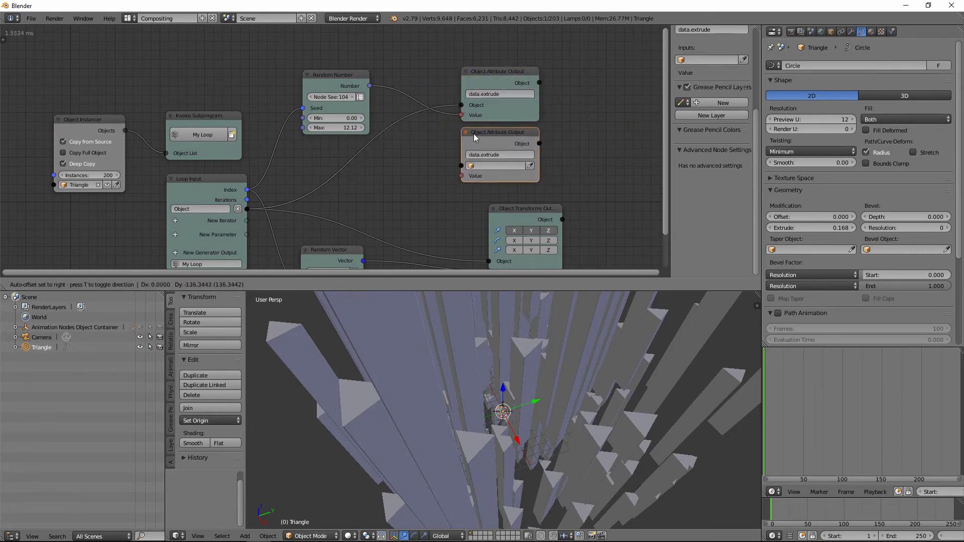
{"action": "left_click", "coordinate": [474, 134]}
{"action": "middle_click_drag", "start_coordinate": [522, 206], "coordinate": [512, 166]}
{"action": "left_click_drag", "start_coordinate": [513, 170], "coordinate": [470, 206]}
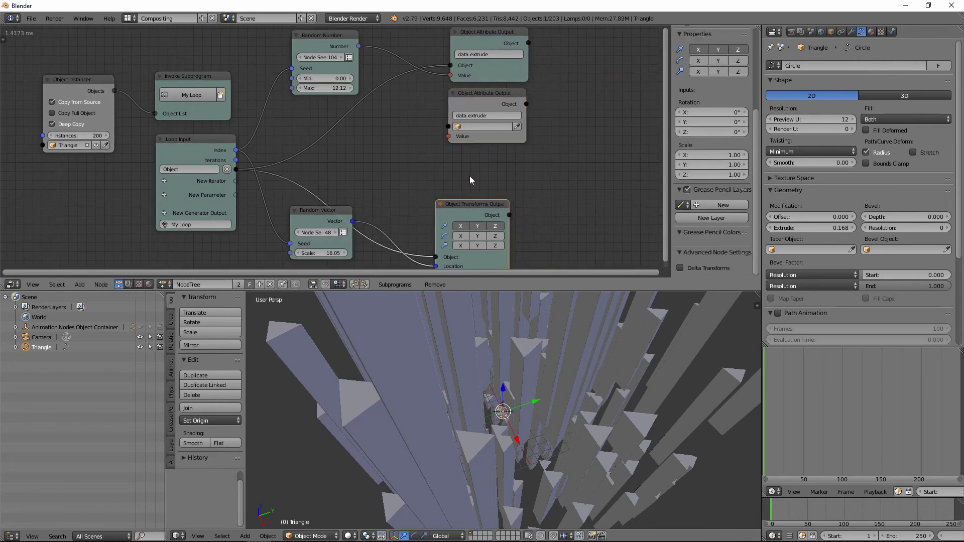
{"action": "left_click_drag", "start_coordinate": [484, 92], "coordinate": [490, 95]}
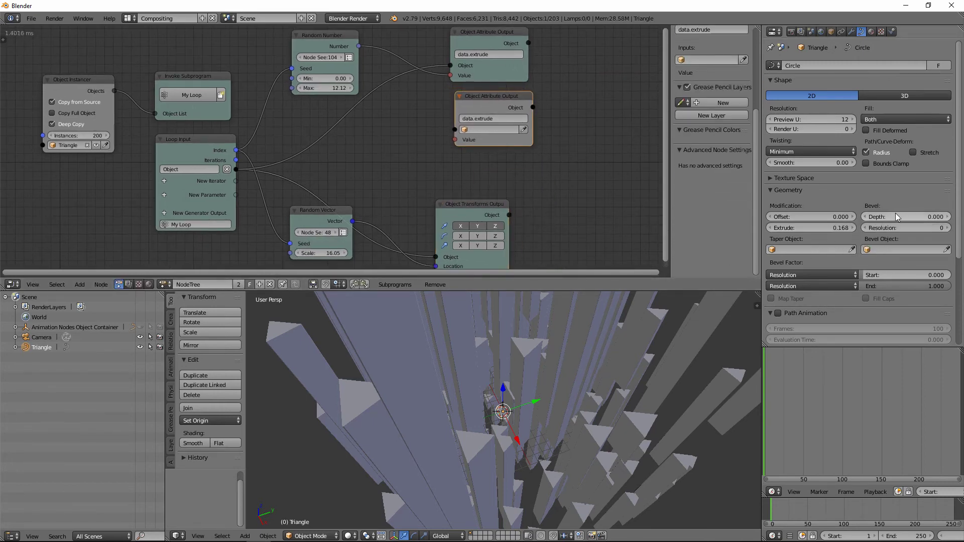
- Set the duplicated Object Attribute Output's path to data.bevel_depth and link the Loop Input's Object to its Object input
{"action": "right_click", "coordinate": [872, 221]}
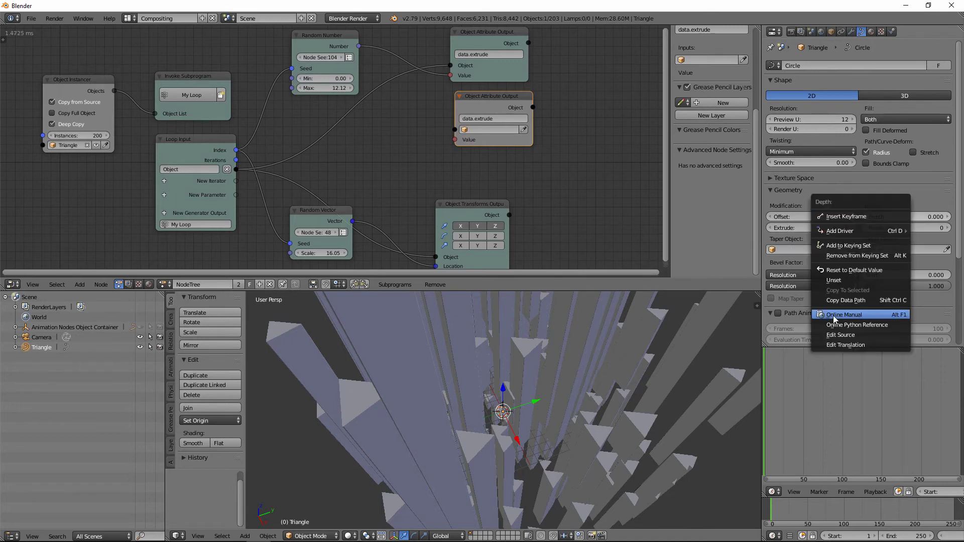
{"action": "left_click", "coordinate": [856, 300]}
{"action": "left_click", "coordinate": [496, 54]}
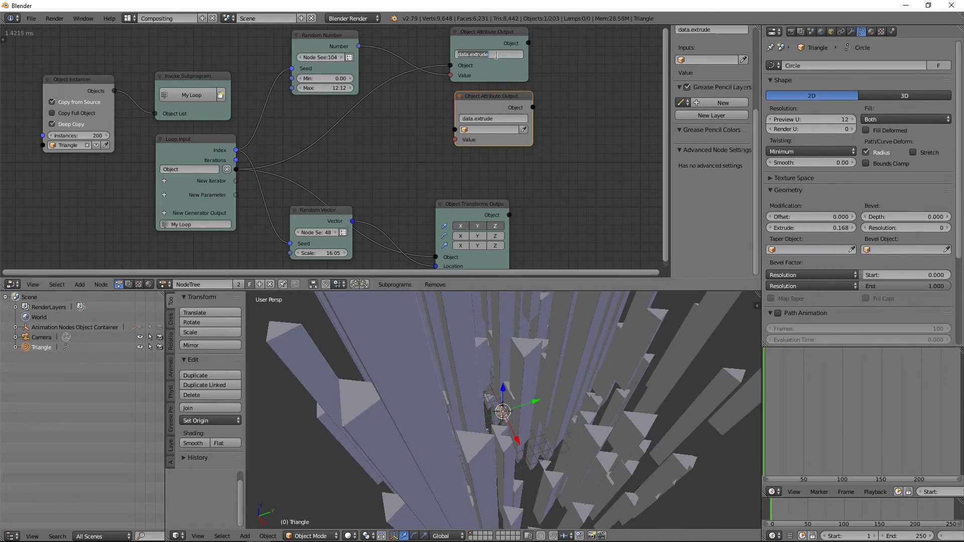
{"action": "left_click_drag", "start_coordinate": [470, 55], "coordinate": [501, 58]}
{"action": "left_click", "coordinate": [505, 118]}
{"action": "left_click_drag", "start_coordinate": [505, 119], "coordinate": [474, 119]}
{"action": "type", "text": "bevel_depth"}
{"action": "key", "text": "Return"}
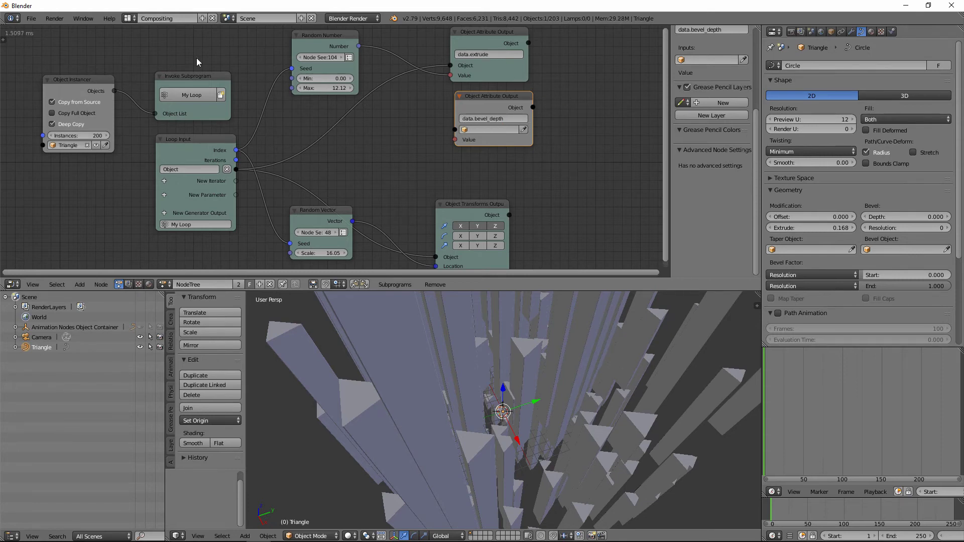
{"action": "left_click_drag", "start_coordinate": [238, 172], "coordinate": [290, 81]}
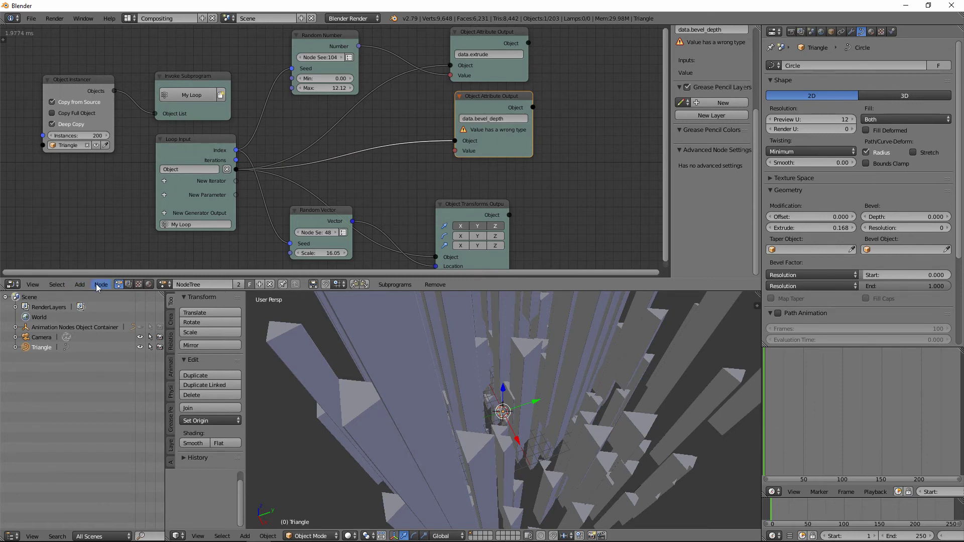
- Add a Float Input node with value 0.04 and link it to the Value input of the data.bevel_depth attribute node
{"action": "left_click", "coordinate": [80, 284]}
{"action": "mouse_move", "coordinate": [115, 248]}
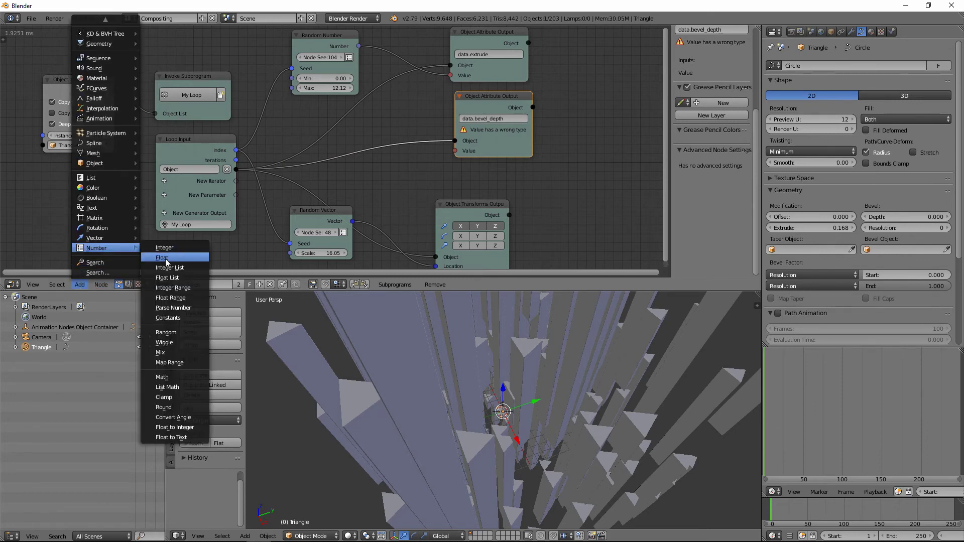
{"action": "left_click", "coordinate": [167, 257]}
{"action": "left_click", "coordinate": [402, 173]}
{"action": "left_click_drag", "start_coordinate": [435, 169], "coordinate": [456, 153]}
{"action": "left_click_drag", "start_coordinate": [426, 185], "coordinate": [371, 180]}
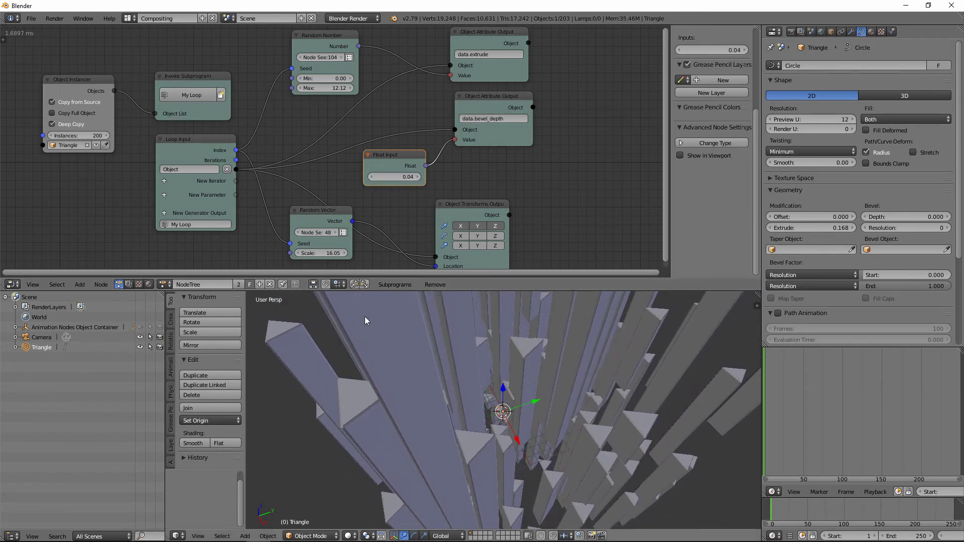
{"action": "middle_click_drag", "start_coordinate": [361, 326], "coordinate": [378, 324]}
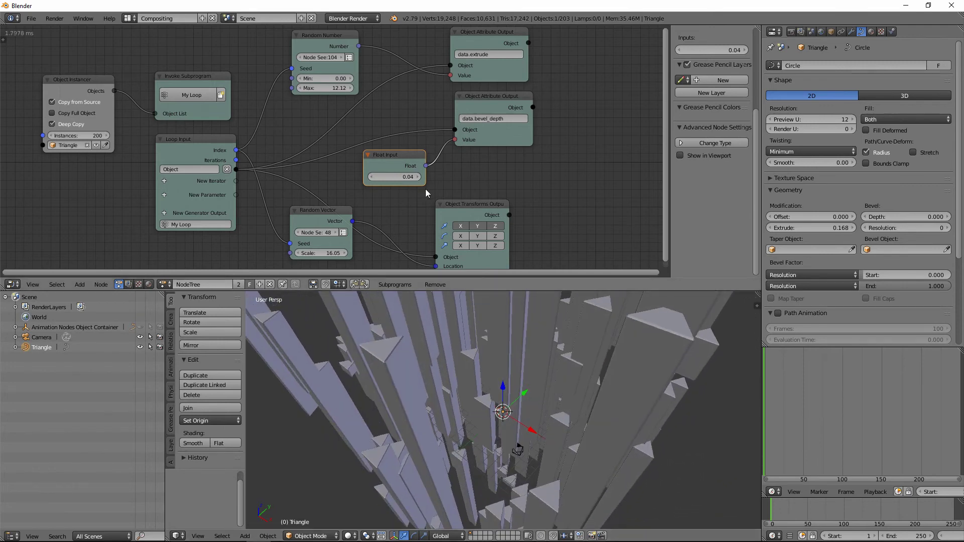
- Rearrange the two Object Attribute Output nodes, the Random Number node and the Float Input node to free space below them
{"action": "middle_click_drag", "start_coordinate": [481, 91], "coordinate": [459, 136]}
{"action": "left_click_drag", "start_coordinate": [467, 95], "coordinate": [472, 63]}
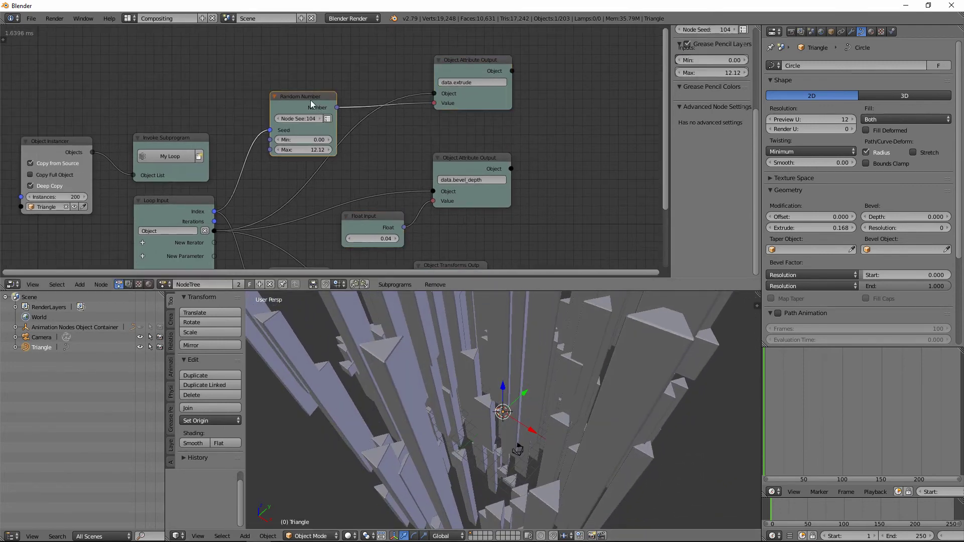
{"action": "left_click_drag", "start_coordinate": [301, 95], "coordinate": [290, 62]}
{"action": "left_click_drag", "start_coordinate": [498, 168], "coordinate": [498, 142]}
{"action": "left_click_drag", "start_coordinate": [369, 225], "coordinate": [357, 158]}
- Duplicate the data.bevel_depth attribute node below the original and link the Loop Input's Object to the copy's Object input
{"action": "left_click", "coordinate": [473, 133]}
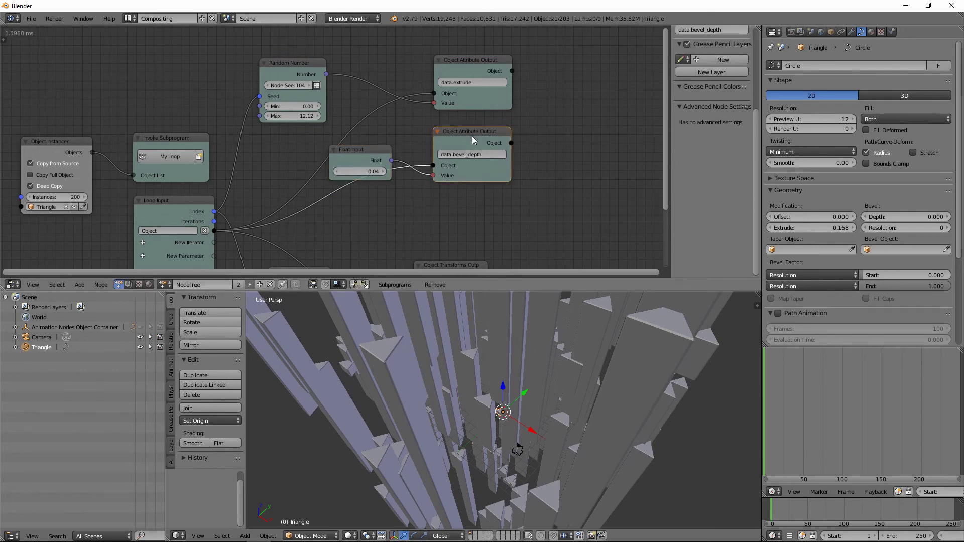
{"action": "key", "text": "shift+d"}
{"action": "left_click", "coordinate": [540, 197]}
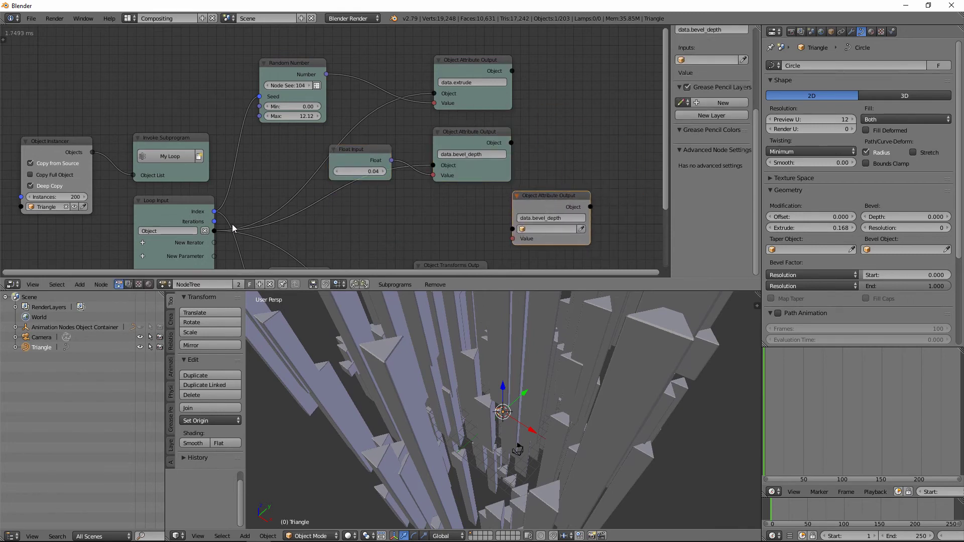
{"action": "left_click_drag", "start_coordinate": [215, 231], "coordinate": [517, 231]}
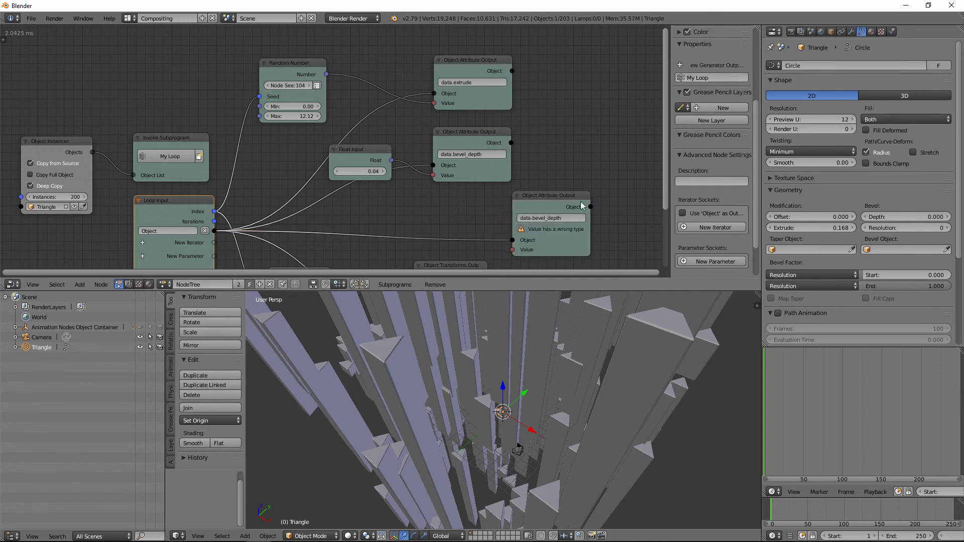
- Set the duplicated Object Attribute Output's path to data.bevel_resolution using the curve's copied bevel resolution path and nudge the node into place
{"action": "right_click", "coordinate": [874, 229]}
{"action": "left_click", "coordinate": [849, 315]}
{"action": "left_click_drag", "start_coordinate": [533, 217], "coordinate": [594, 220]}
{"action": "key", "text": "ctrl+v"}
{"action": "key", "text": "Return"}
{"action": "left_click_drag", "start_coordinate": [535, 199], "coordinate": [530, 190]}
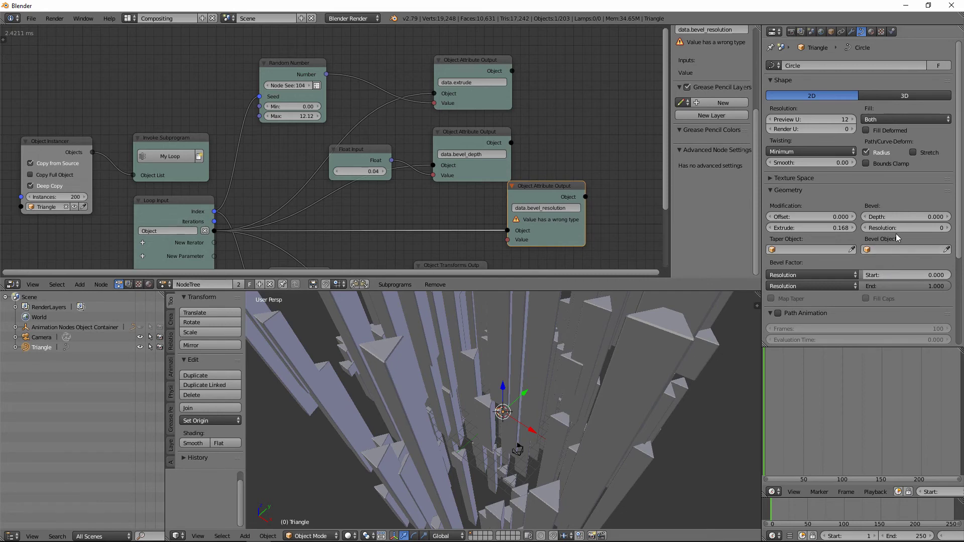
- Add an Integer Input node, link it to the data.bevel_resolution node's Value input and set it to 2
{"action": "left_click", "coordinate": [79, 284]}
{"action": "mouse_move", "coordinate": [108, 249]}
{"action": "left_click", "coordinate": [163, 250]}
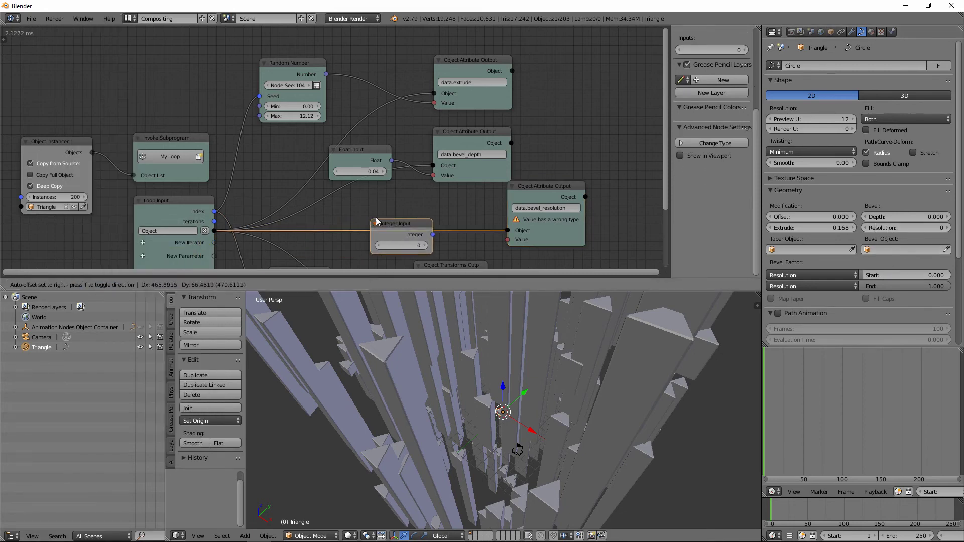
{"action": "left_click", "coordinate": [454, 206]}
{"action": "left_click_drag", "start_coordinate": [462, 205], "coordinate": [506, 240]}
{"action": "middle_click_drag", "start_coordinate": [506, 240], "coordinate": [499, 188]}
{"action": "left_click_drag", "start_coordinate": [432, 145], "coordinate": [432, 172]}
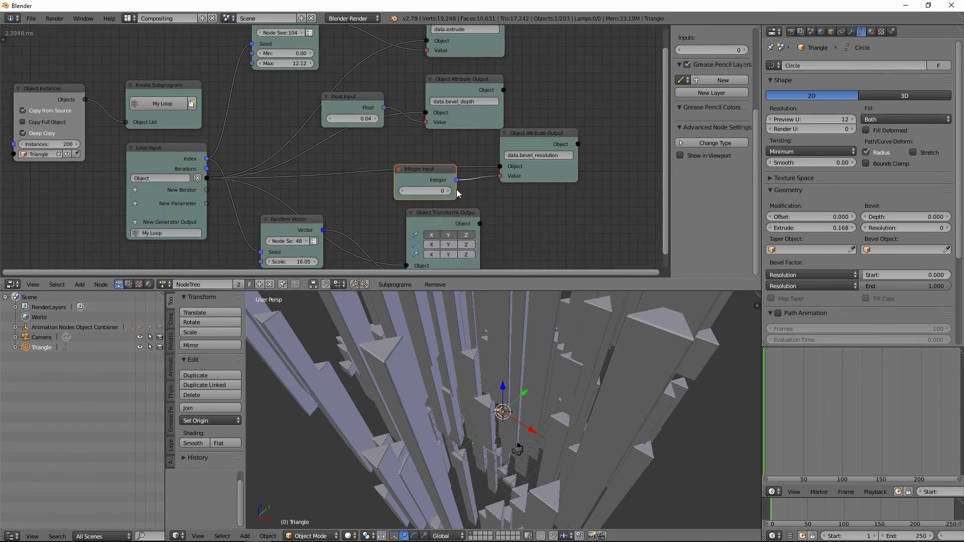
{"action": "left_click", "coordinate": [449, 192]}
{"action": "left_click", "coordinate": [449, 191]}
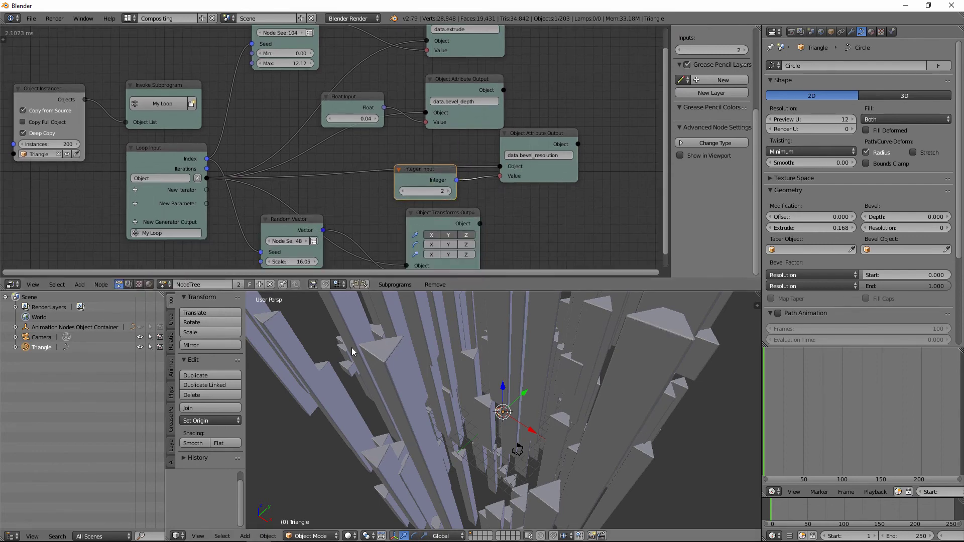
- Examine the bevelled edges of the prism instances up close in solid and wireframe shading
{"action": "scroll", "coordinate": [377, 352], "scroll_direction": "up", "scroll_amount": 5}
{"action": "scroll", "coordinate": [359, 350], "scroll_direction": "up", "scroll_amount": 3}
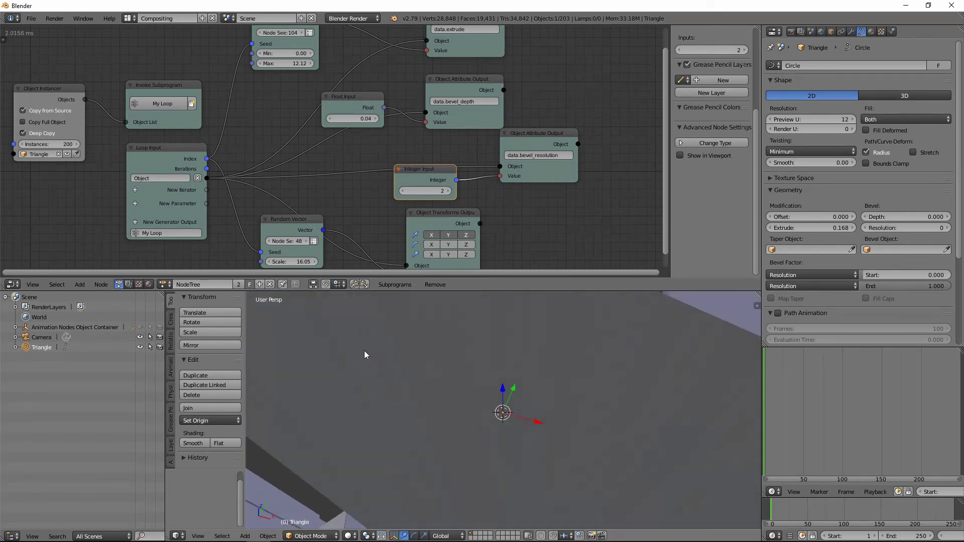
{"action": "scroll", "coordinate": [369, 353], "scroll_direction": "up", "scroll_amount": 2}
{"action": "scroll", "coordinate": [472, 399], "scroll_direction": "up", "scroll_amount": 5}
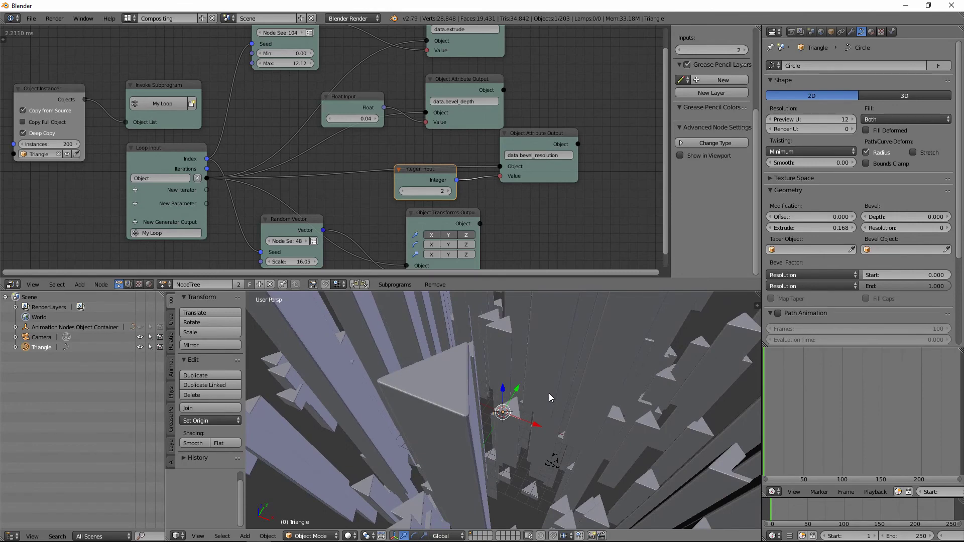
{"action": "key", "text": "z"}
{"action": "key", "text": "z"}
{"action": "middle_click_drag", "start_coordinate": [444, 341], "coordinate": [445, 378]}
{"action": "middle_click_drag", "start_coordinate": [343, 361], "coordinate": [392, 365]}
{"action": "key", "text": "z"}
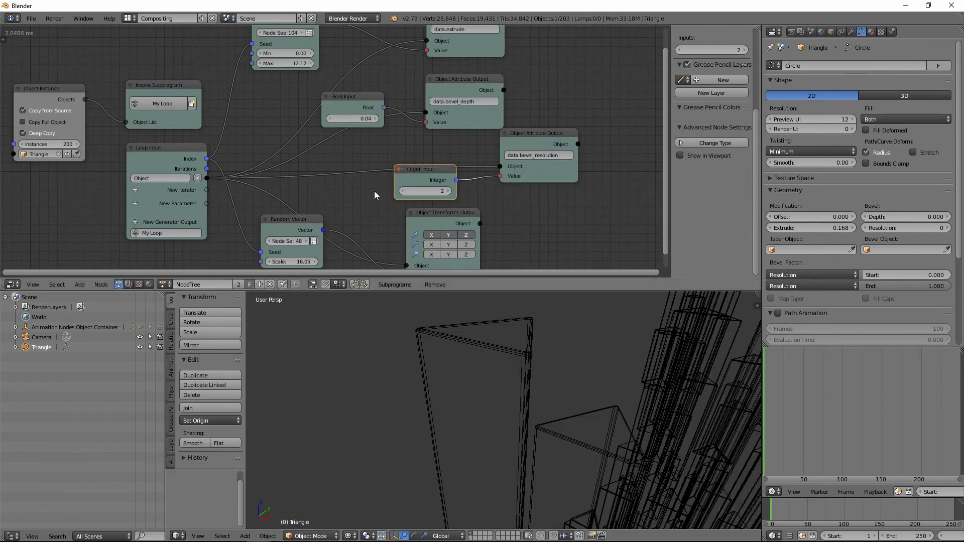
{"action": "middle_click_drag", "start_coordinate": [467, 298], "coordinate": [482, 312]}
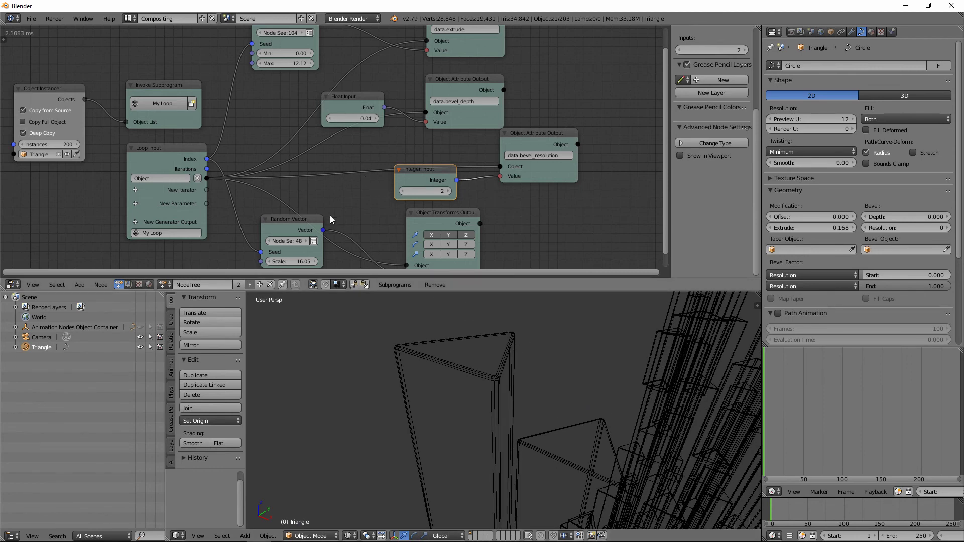
- Raise the Integer Input to 4 and check the bevels in wireframe, ending in solid shading
{"action": "middle_click_drag", "start_coordinate": [331, 217], "coordinate": [295, 217]}
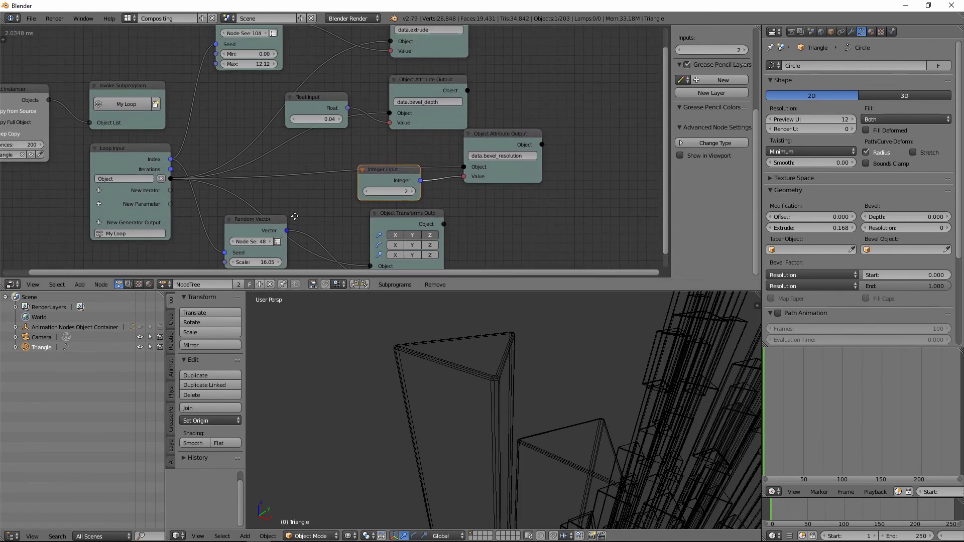
{"action": "left_click", "coordinate": [413, 192]}
{"action": "left_click", "coordinate": [413, 192]}
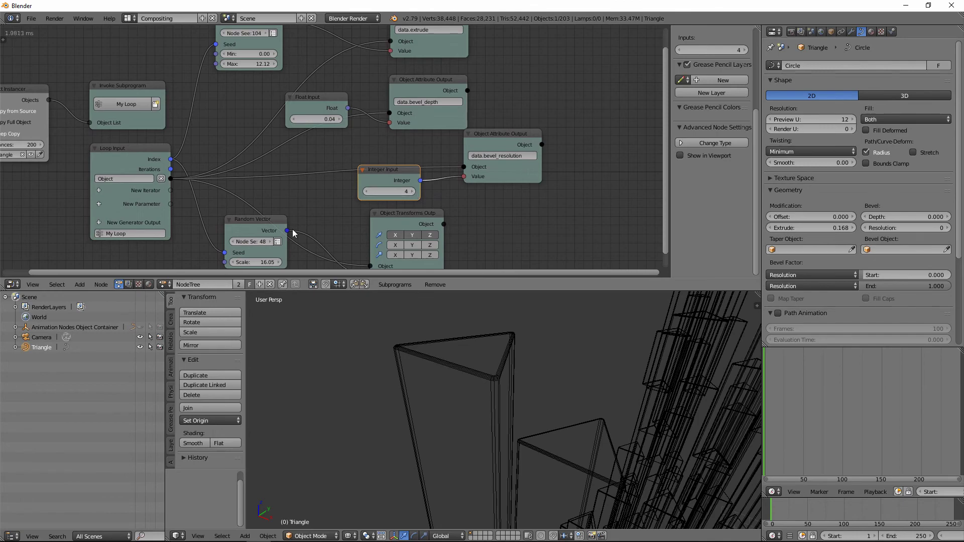
{"action": "middle_click_drag", "start_coordinate": [527, 370], "coordinate": [517, 370]}
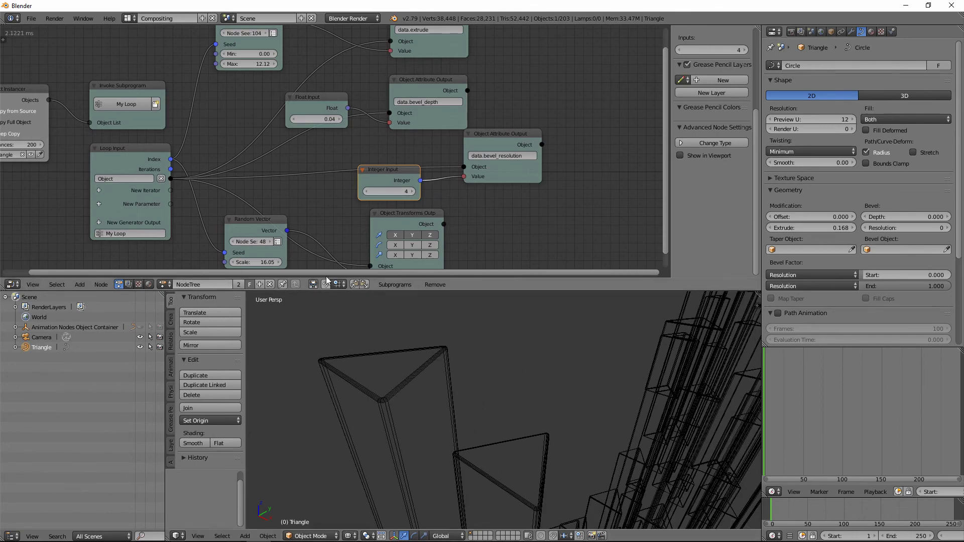
{"action": "scroll", "coordinate": [464, 339], "scroll_direction": "down", "scroll_amount": 3}
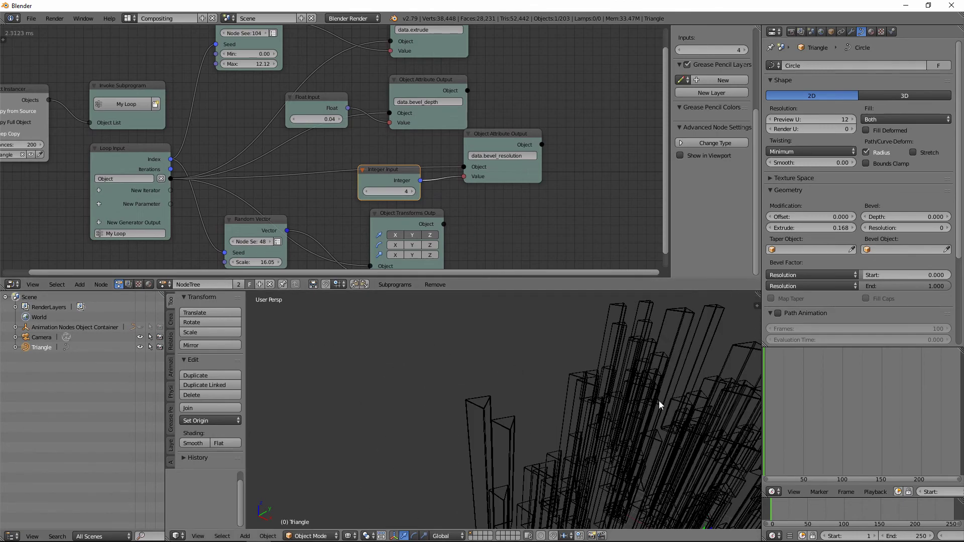
{"action": "middle_click_drag", "start_coordinate": [659, 405], "coordinate": [657, 402]}
{"action": "key", "text": "z"}
{"action": "scroll", "coordinate": [581, 388], "scroll_direction": "up", "scroll_amount": 2}
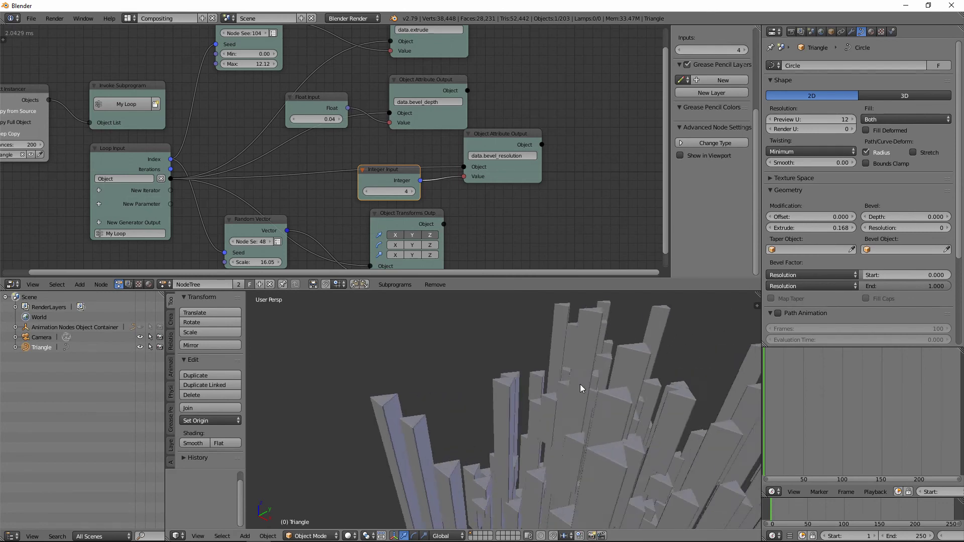
{"action": "middle_click_drag", "start_coordinate": [582, 388], "coordinate": [573, 374]}
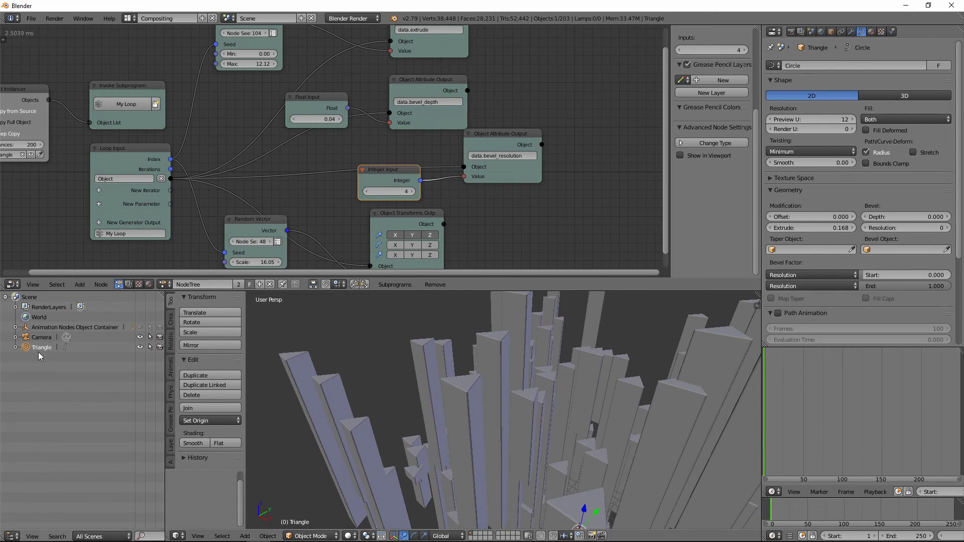
- Apply smooth shading to the Triangle curve and enable Copy Full Object on the Object Instancer
{"action": "left_click", "coordinate": [193, 444]}
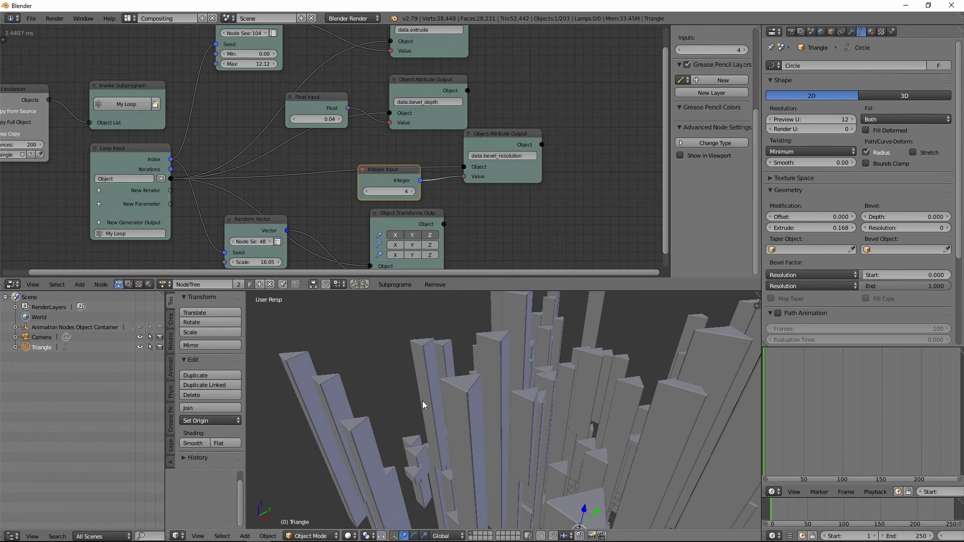
{"action": "middle_click_drag", "start_coordinate": [56, 172], "coordinate": [167, 174]}
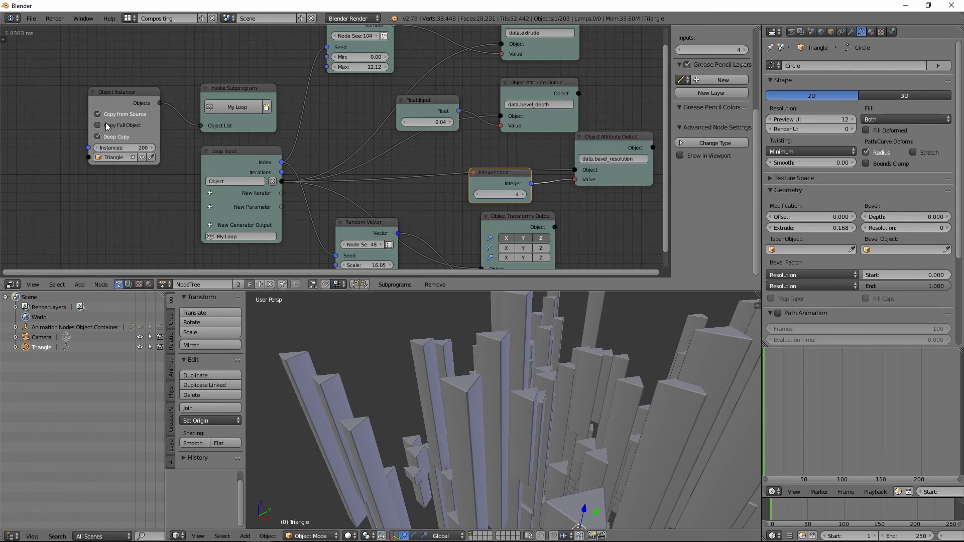
{"action": "scroll", "coordinate": [663, 397], "scroll_direction": "up", "scroll_amount": 8}
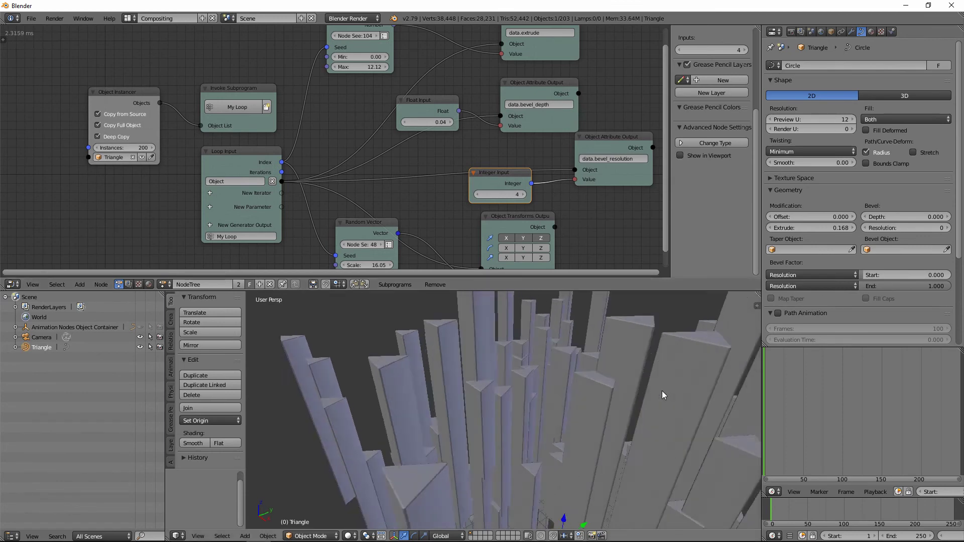
- Inspect the shading and bevels of the prism cluster from several angles, both close up and as a whole
{"action": "scroll", "coordinate": [633, 400], "scroll_direction": "up", "scroll_amount": 4}
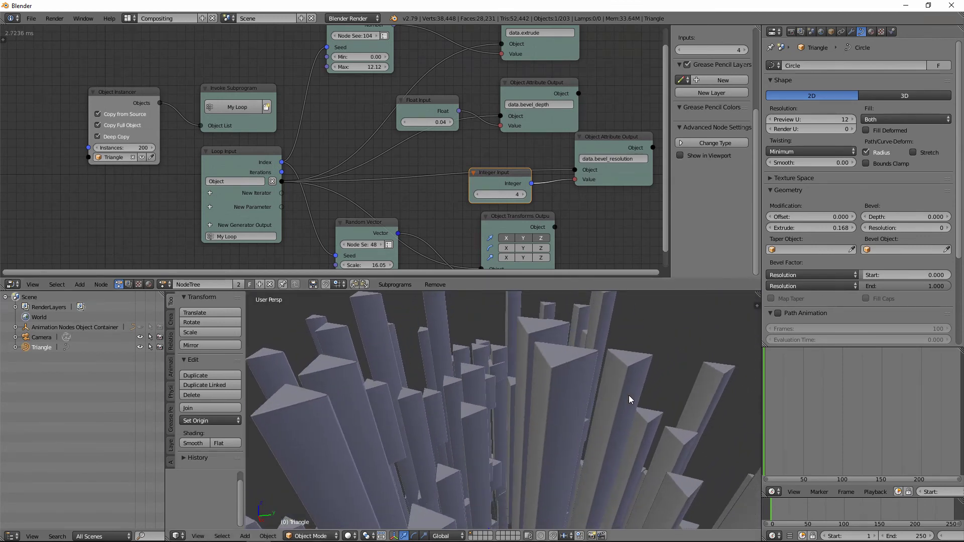
{"action": "scroll", "coordinate": [381, 424], "scroll_direction": "up", "scroll_amount": 3}
{"action": "scroll", "coordinate": [403, 425], "scroll_direction": "down", "scroll_amount": 10}
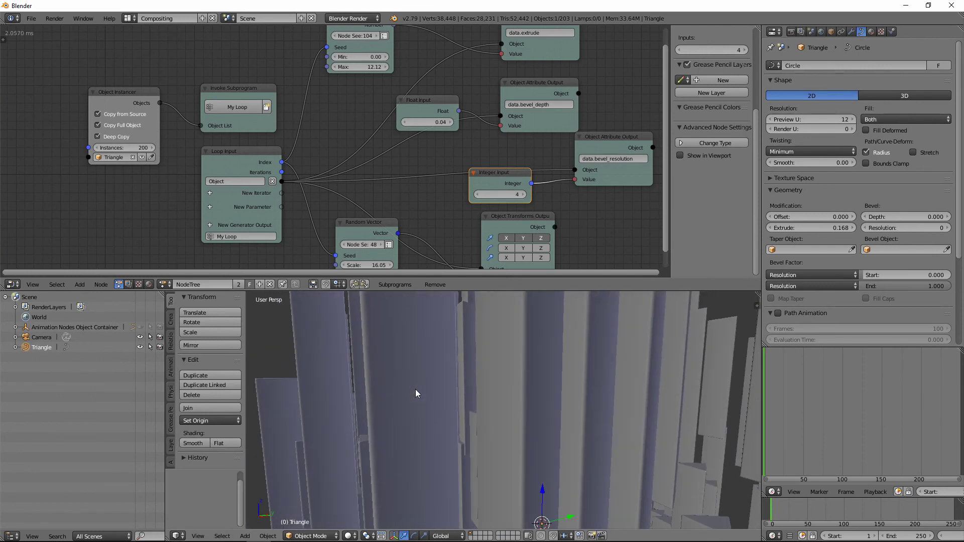
{"action": "middle_click_drag", "start_coordinate": [500, 405], "coordinate": [535, 441]}
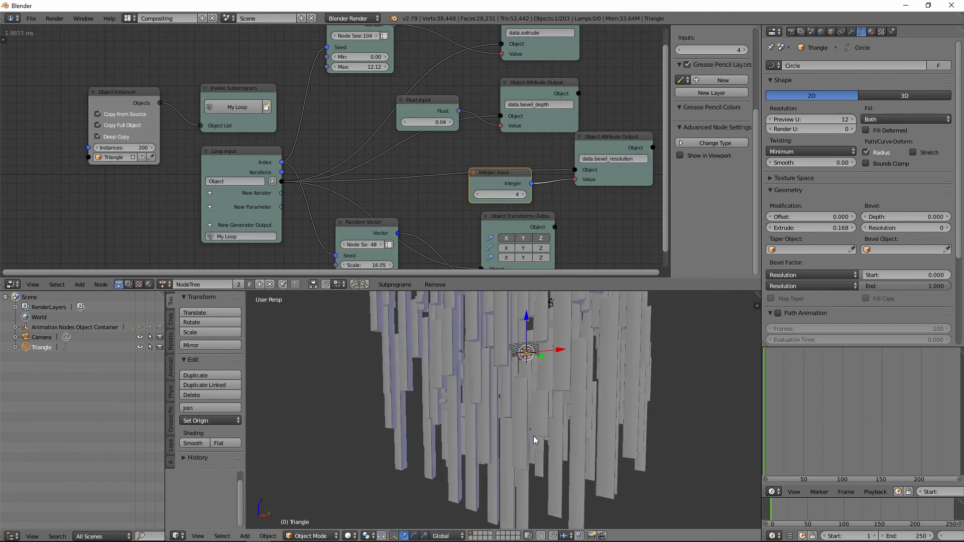
{"action": "mouse_move", "coordinate": [494, 392]}
{"action": "middle_mouse_down"}
{"action": "mouse_move", "coordinate": [490, 413]}
{"action": "mouse_move", "coordinate": [505, 419]}
{"action": "mouse_move", "coordinate": [495, 403]}
{"action": "mouse_move", "coordinate": [502, 387]}
{"action": "mouse_move", "coordinate": [497, 398]}
{"action": "middle_mouse_up"}
{"action": "scroll", "coordinate": [502, 442], "scroll_direction": "up", "scroll_amount": 6}
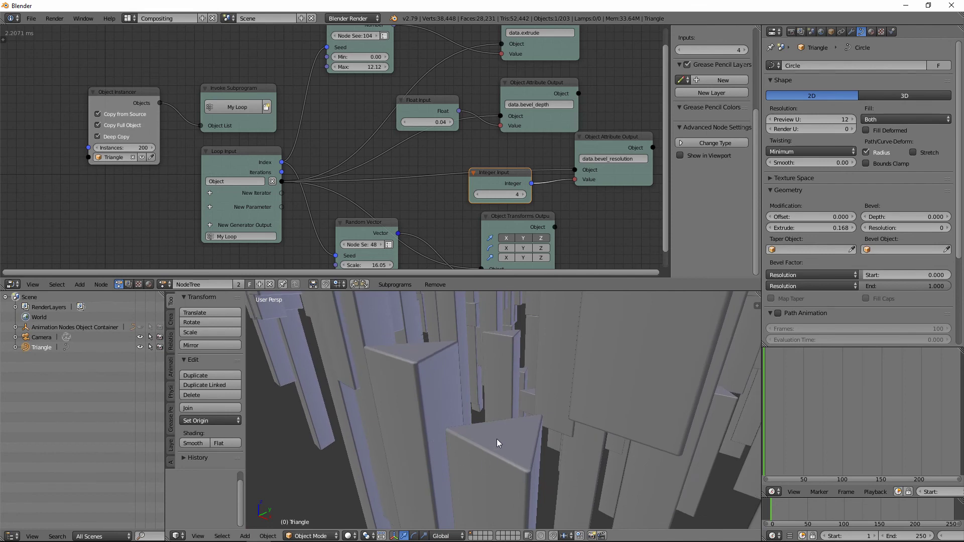
{"action": "scroll", "coordinate": [530, 324], "scroll_direction": "down", "scroll_amount": 8}
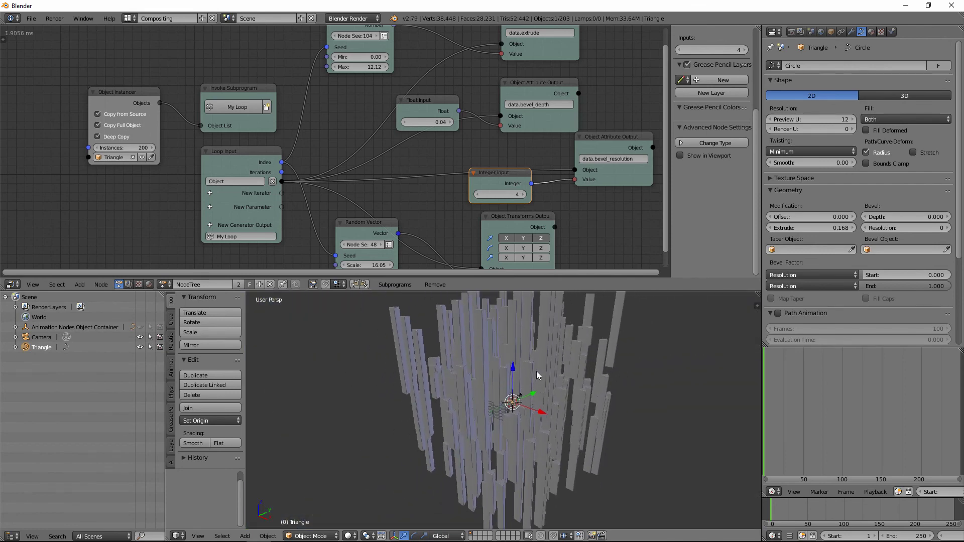
{"action": "scroll", "coordinate": [538, 374], "scroll_direction": "up", "scroll_amount": 6}
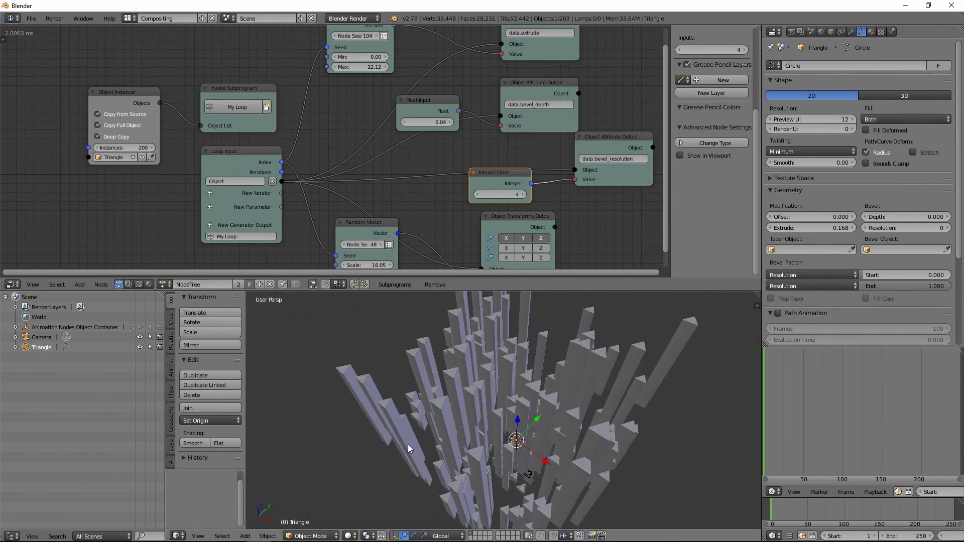
{"action": "scroll", "coordinate": [552, 387], "scroll_direction": "up", "scroll_amount": 3}
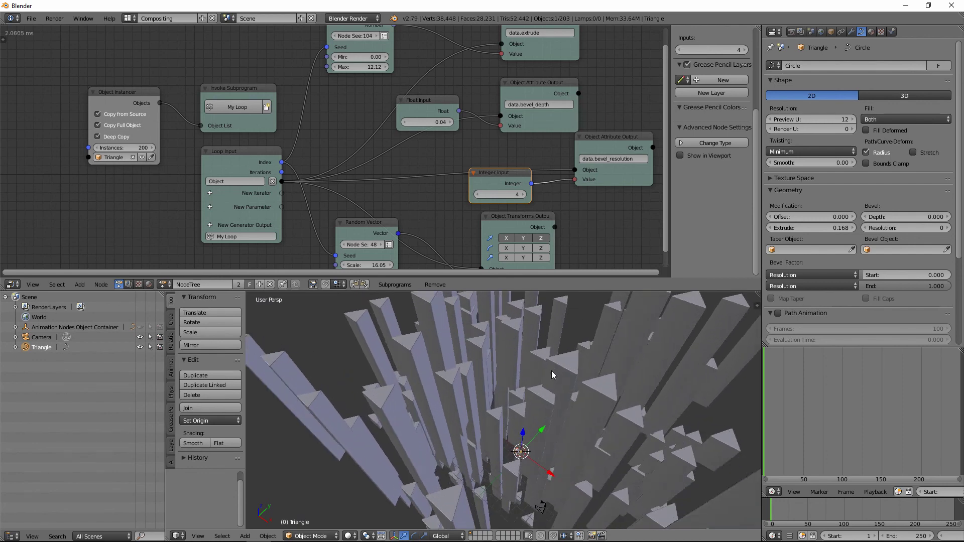
{"action": "scroll", "coordinate": [557, 407], "scroll_direction": "down", "scroll_amount": 5}
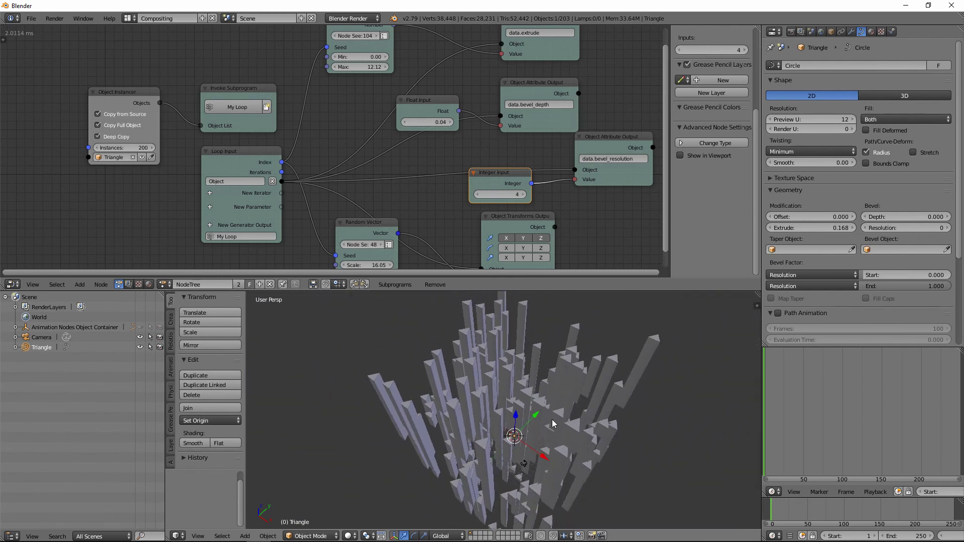
- Preview the viewport briefly in rendered shading and switch the render engine to Cycles Render
{"action": "key", "text": "shift+z"}
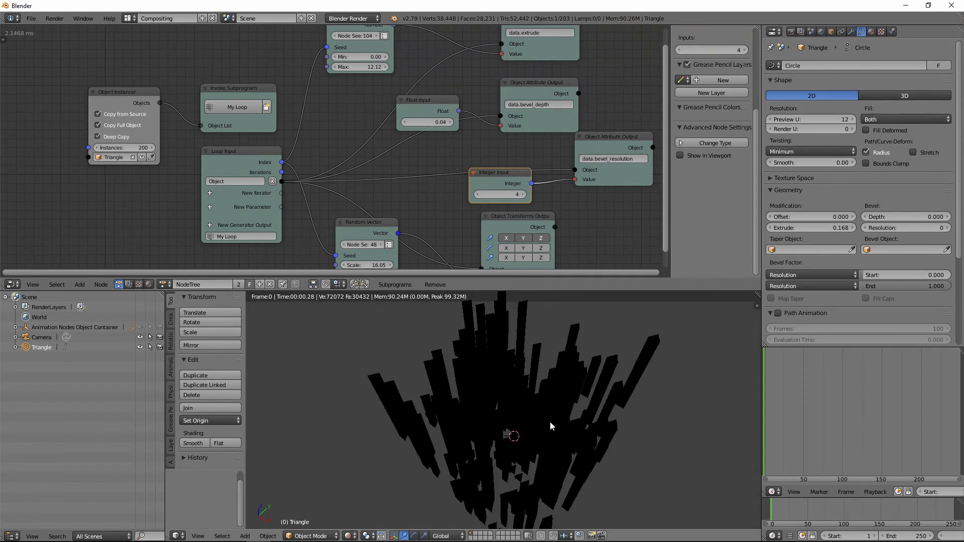
{"action": "key", "text": "shift+z"}
{"action": "left_click", "coordinate": [351, 18]}
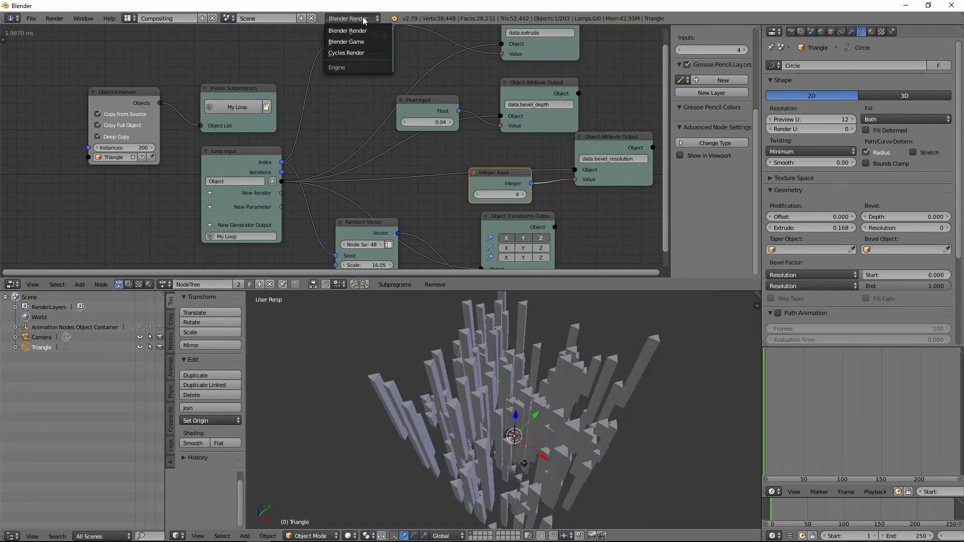
{"action": "left_click", "coordinate": [342, 53]}
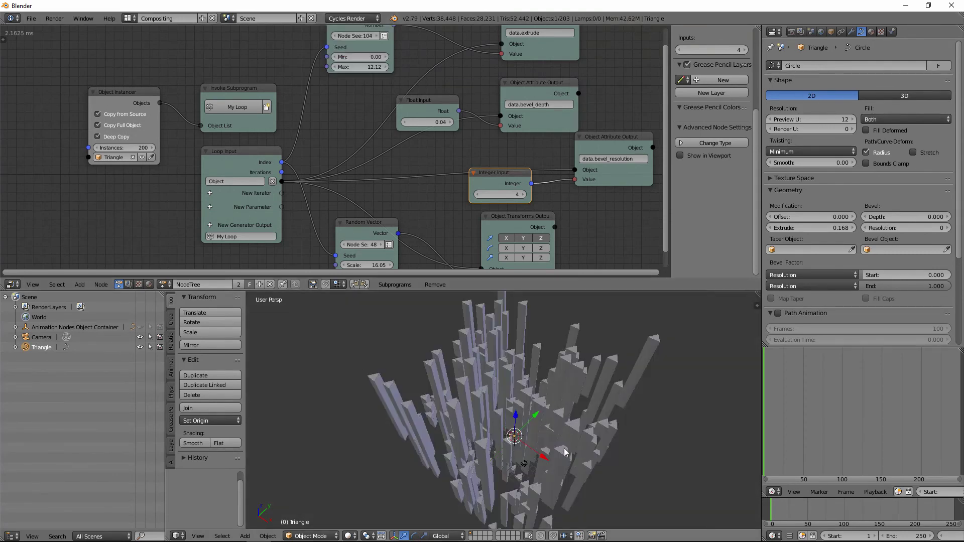
- Select the camera inside the prism cluster and set its focal length to 15 mm
{"action": "middle_click_drag", "start_coordinate": [565, 452], "coordinate": [562, 427]}
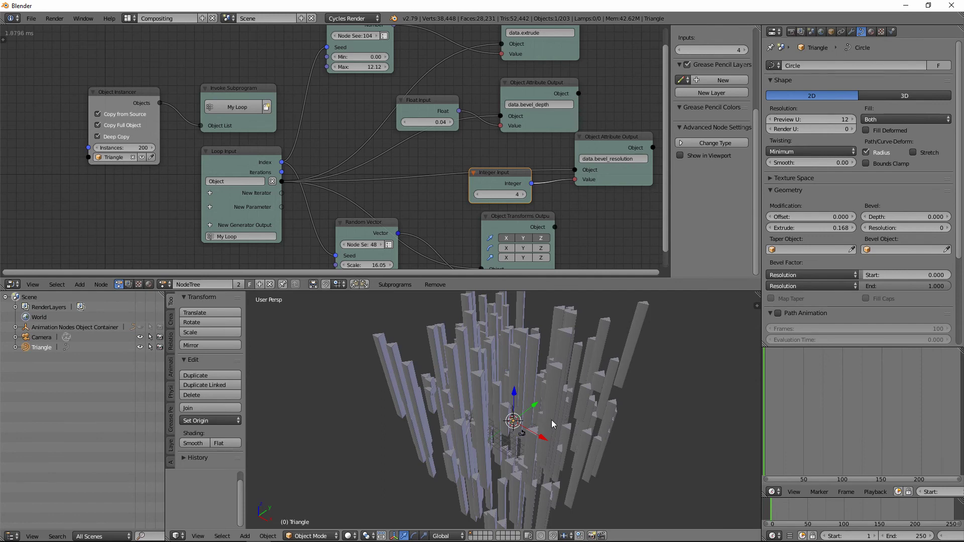
{"action": "right_click", "coordinate": [524, 435]}
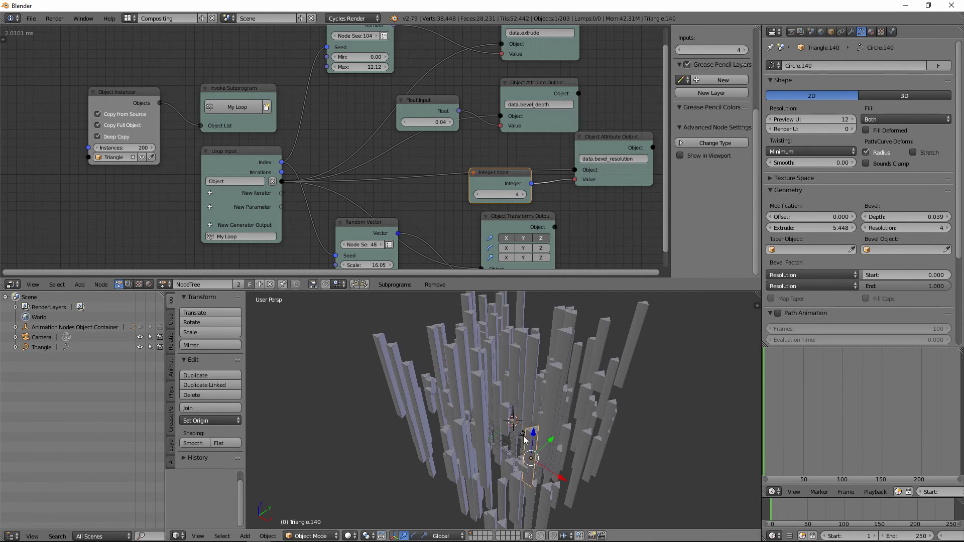
{"action": "right_click", "coordinate": [522, 436]}
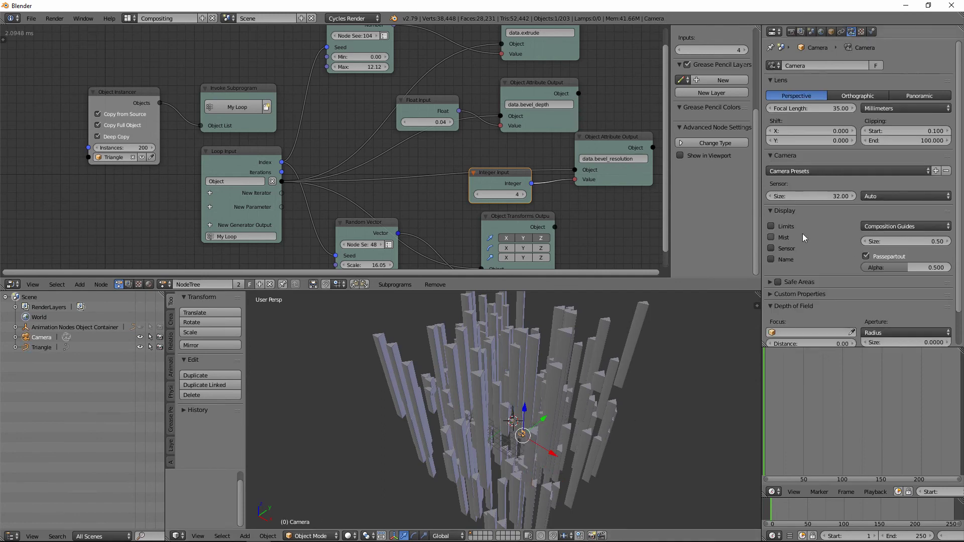
{"action": "left_click", "coordinate": [803, 109]}
{"action": "type", "text": "15"}
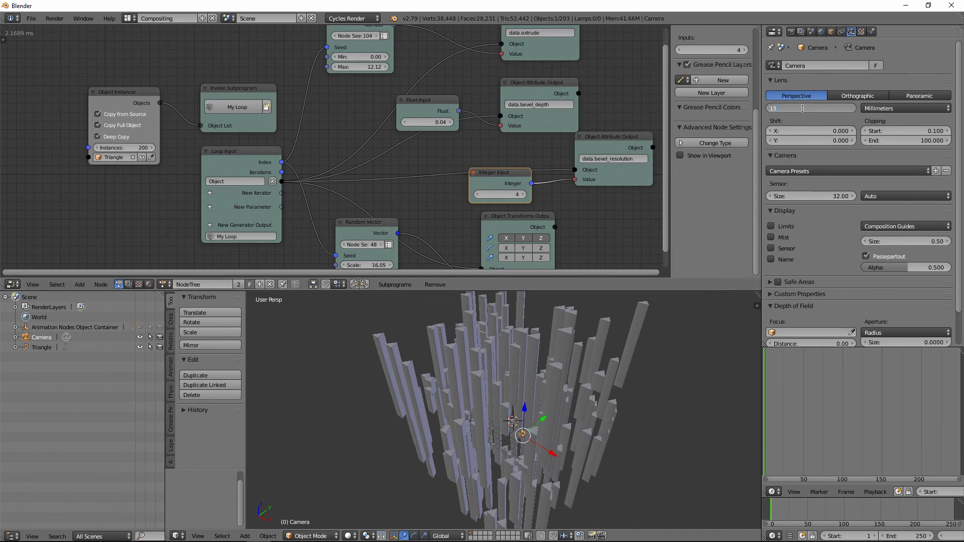
{"action": "key", "text": "Return"}
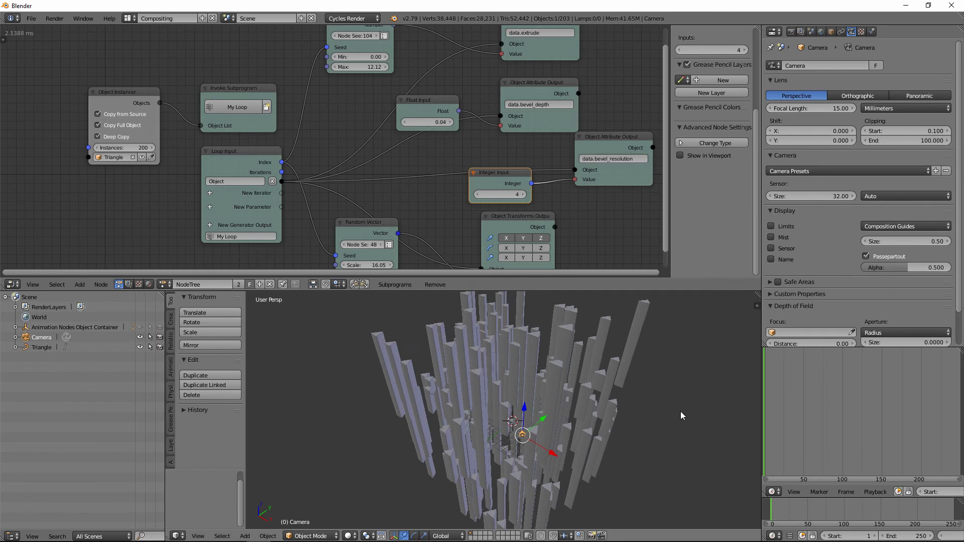
- Look through the camera and enable Lock Camera to View
{"action": "key", "text": "KP_0"}
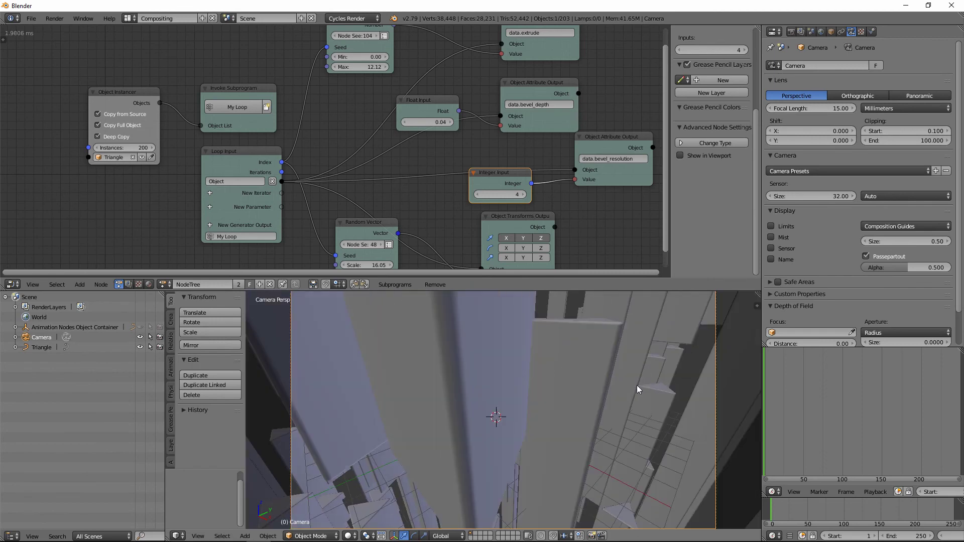
{"action": "key", "text": "n"}
{"action": "scroll", "coordinate": [697, 444], "scroll_direction": "up", "scroll_amount": 4}
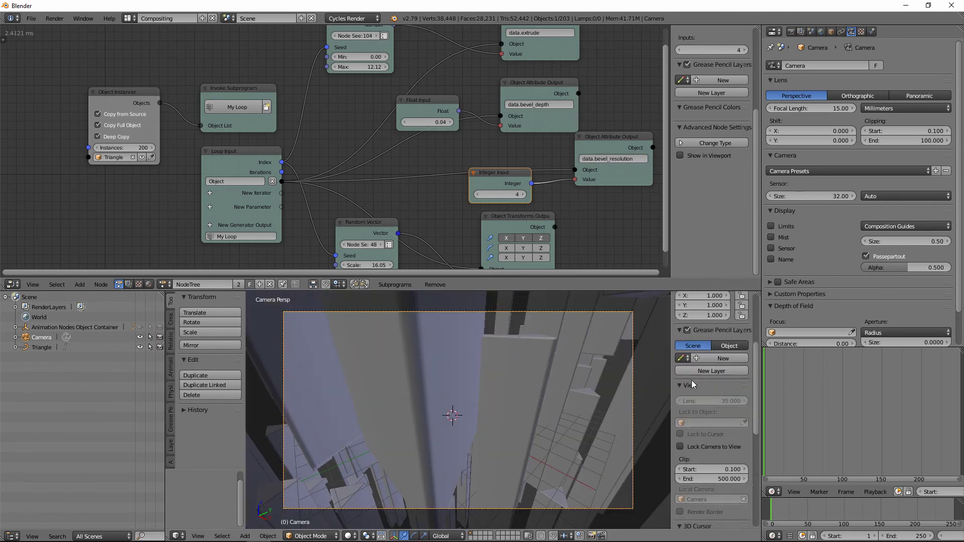
{"action": "scroll", "coordinate": [697, 421], "scroll_direction": "down", "scroll_amount": 1}
{"action": "left_click", "coordinate": [697, 409]}
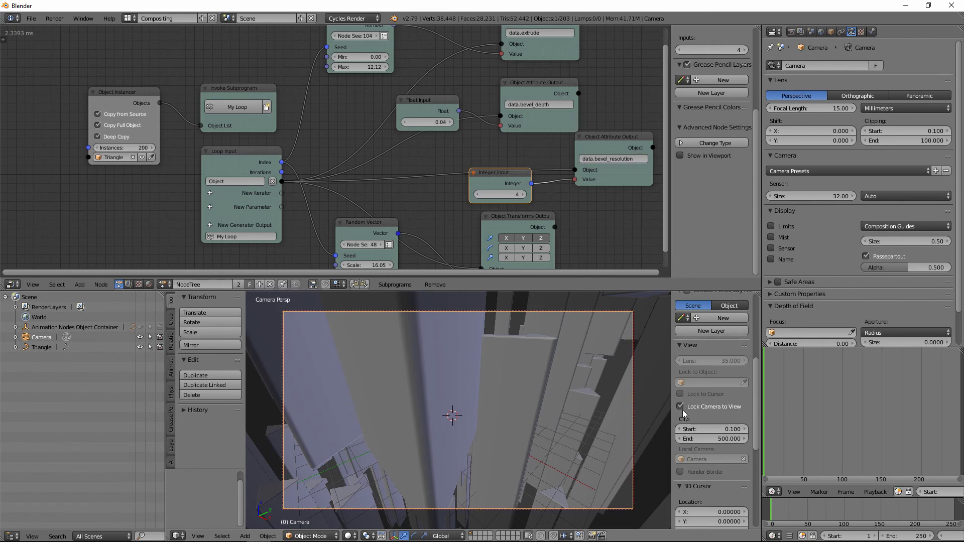
- Reframe the locked camera to look down on the prism cluster from above, with the prisms filling the frame
{"action": "scroll", "coordinate": [467, 403], "scroll_direction": "down", "scroll_amount": 5}
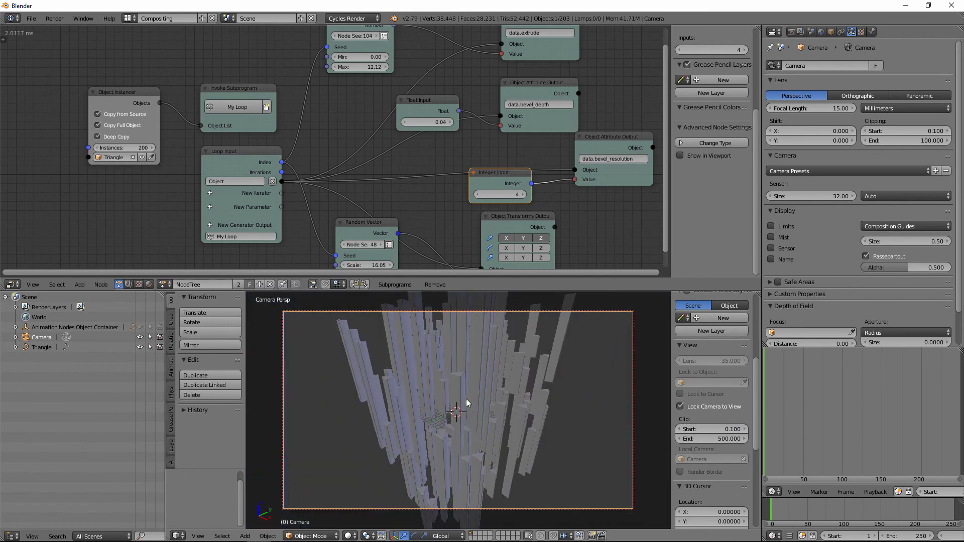
{"action": "middle_click_drag", "start_coordinate": [500, 370], "coordinate": [506, 392]}
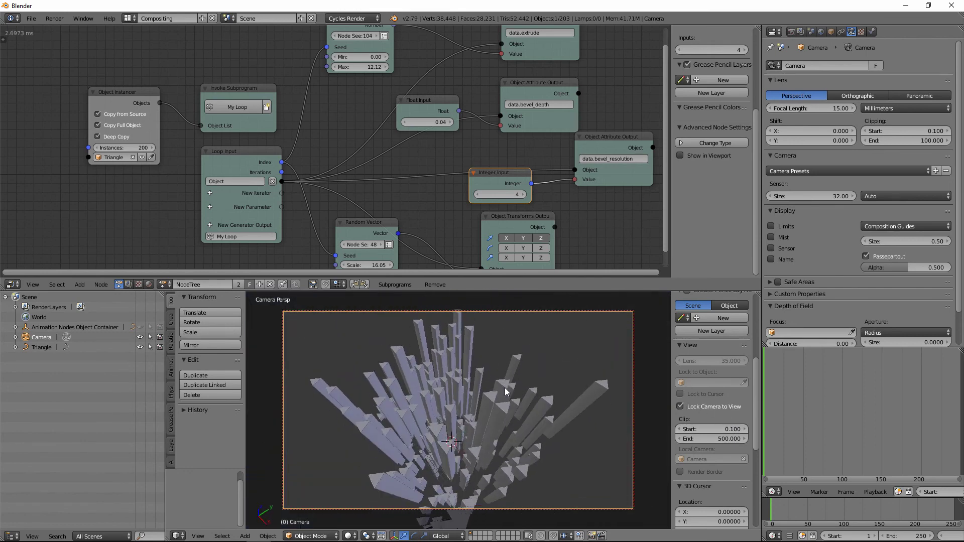
{"action": "scroll", "coordinate": [506, 409], "scroll_direction": "up", "scroll_amount": 4}
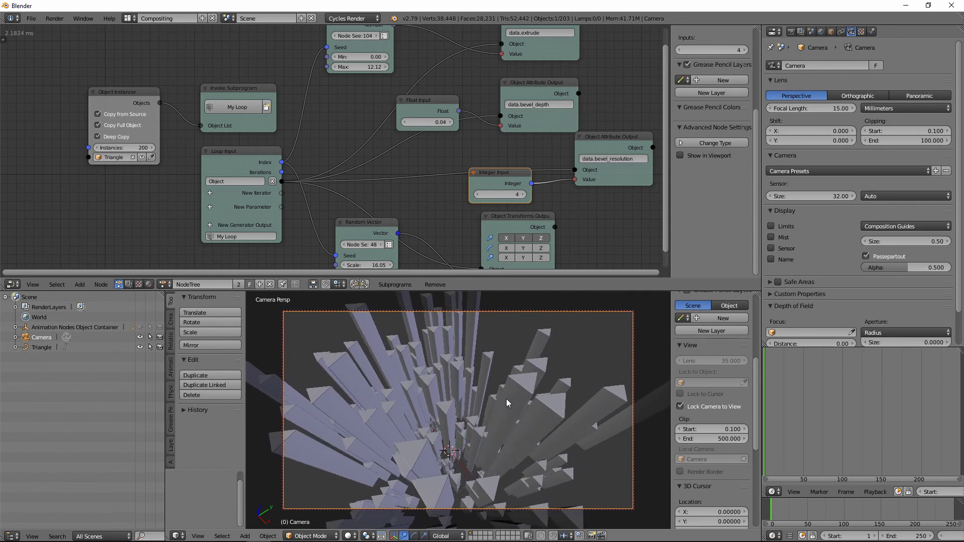
{"action": "scroll", "coordinate": [512, 421], "scroll_direction": "up", "scroll_amount": 2}
{"action": "scroll", "coordinate": [511, 417], "scroll_direction": "up", "scroll_amount": 2}
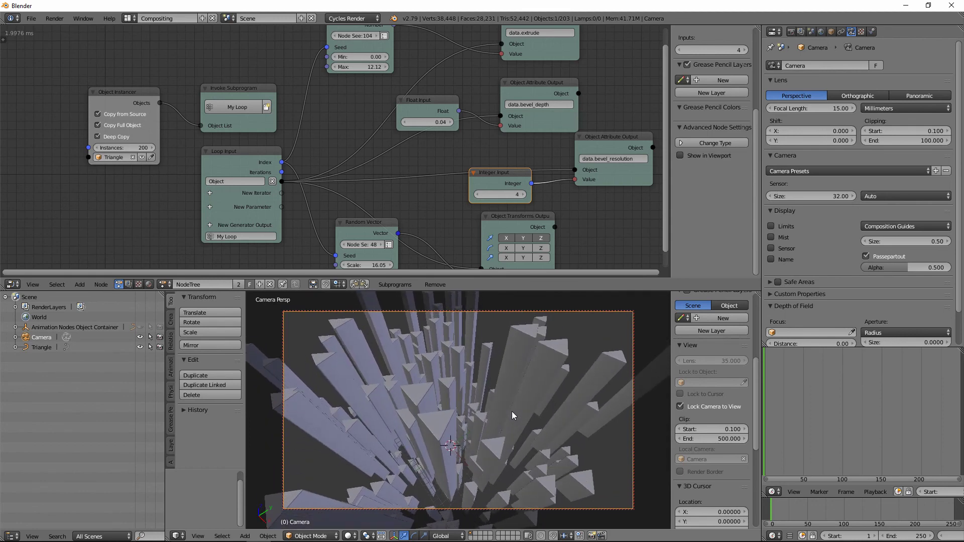
- Set the Random Number node's Min to 15.20 and reframe the camera on the triangular prism tops
{"action": "middle_click_drag", "start_coordinate": [348, 94], "coordinate": [348, 151]}
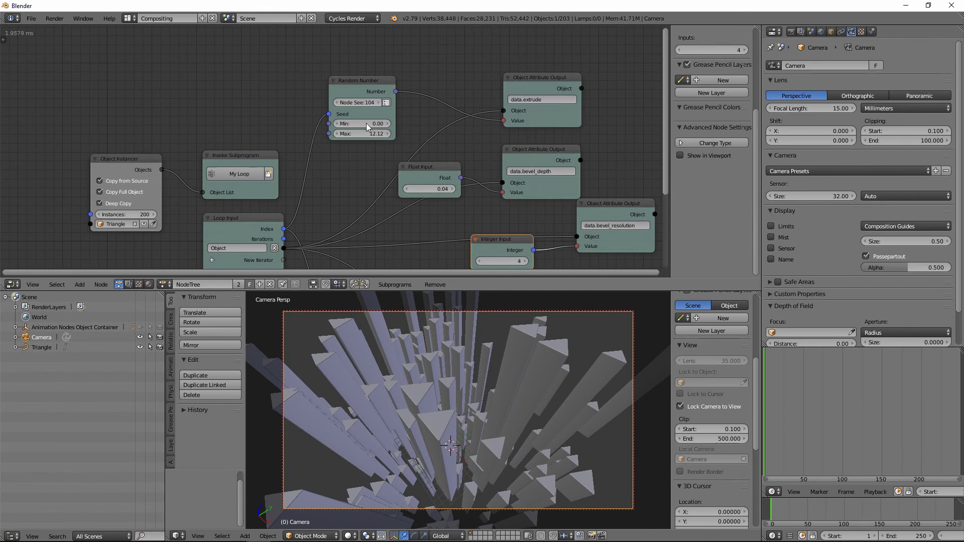
{"action": "mouse_move", "coordinate": [367, 126]}
{"action": "left_mouse_down"}
{"action": "mouse_move", "coordinate": [379, 133]}
{"action": "mouse_move", "coordinate": [370, 134]}
{"action": "left_mouse_up"}
{"action": "scroll", "coordinate": [501, 369], "scroll_direction": "up", "scroll_amount": 3}
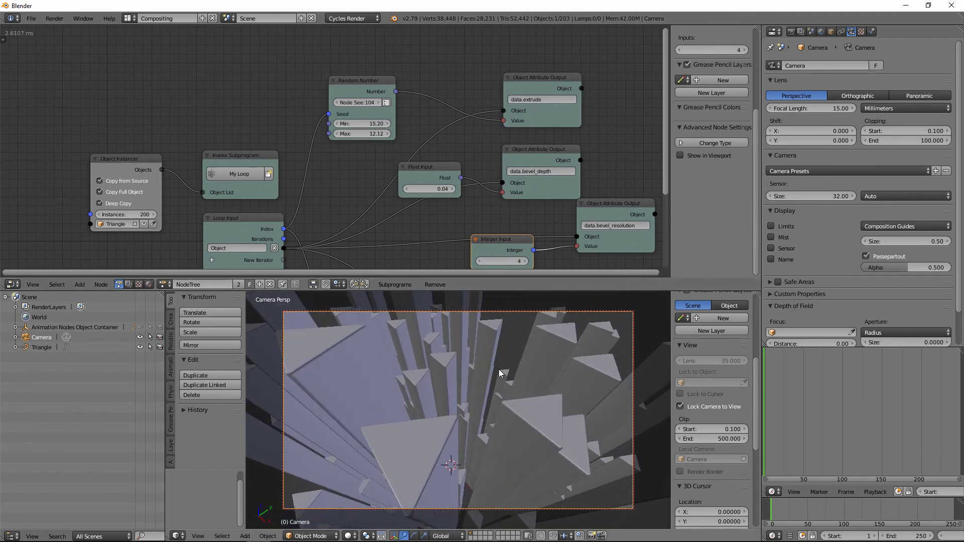
{"action": "scroll", "coordinate": [500, 371], "scroll_direction": "up", "scroll_amount": 4}
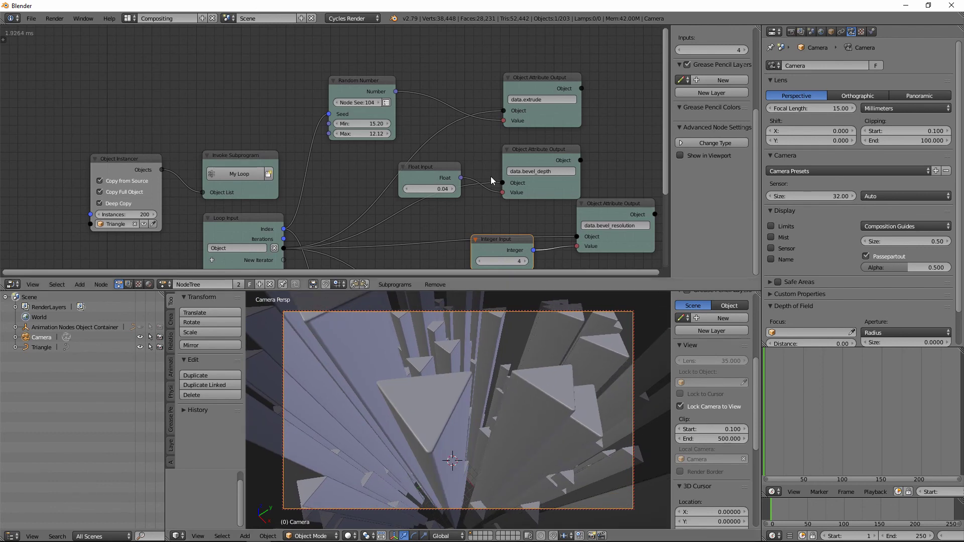
- Arrange the data.extrude, data.bevel_depth and data.bevel_resolution Object Attribute Output nodes in a tidy vertical column
{"action": "middle_click_drag", "start_coordinate": [482, 136], "coordinate": [395, 142]}
{"action": "left_click_drag", "start_coordinate": [455, 82], "coordinate": [480, 69]}
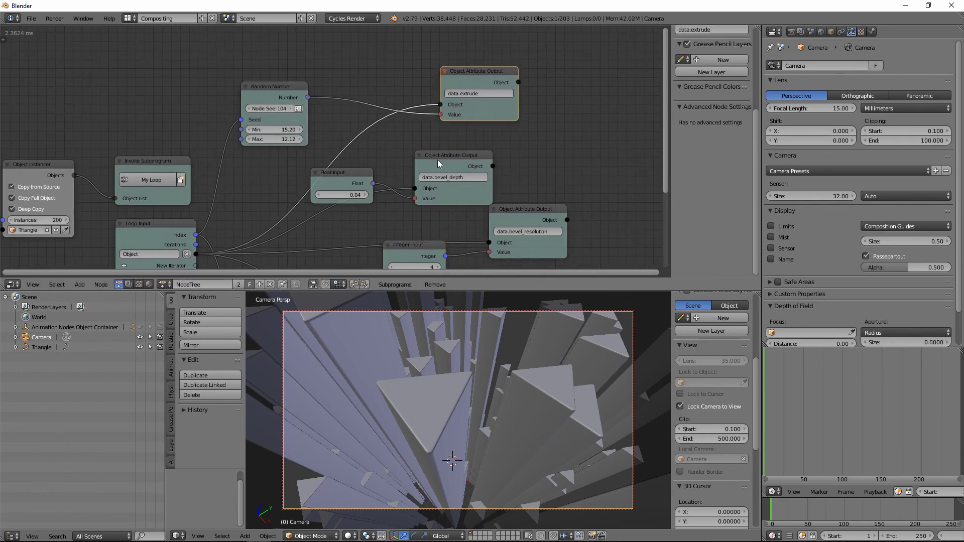
{"action": "left_click_drag", "start_coordinate": [434, 163], "coordinate": [460, 143]}
{"action": "left_click_drag", "start_coordinate": [523, 214], "coordinate": [492, 203]}
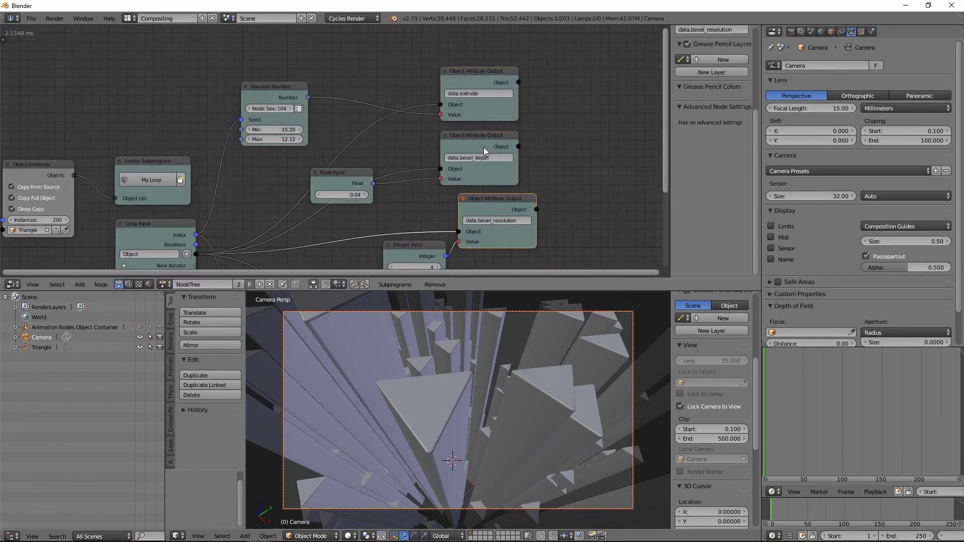
{"action": "left_click_drag", "start_coordinate": [483, 139], "coordinate": [504, 138]}
{"action": "left_click_drag", "start_coordinate": [492, 197], "coordinate": [499, 195]}
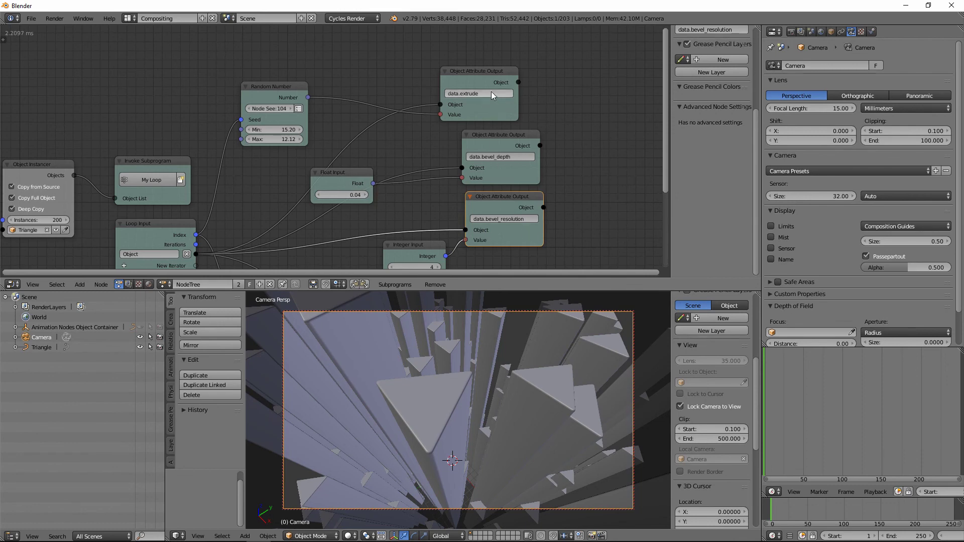
{"action": "left_click_drag", "start_coordinate": [478, 73], "coordinate": [499, 69]}
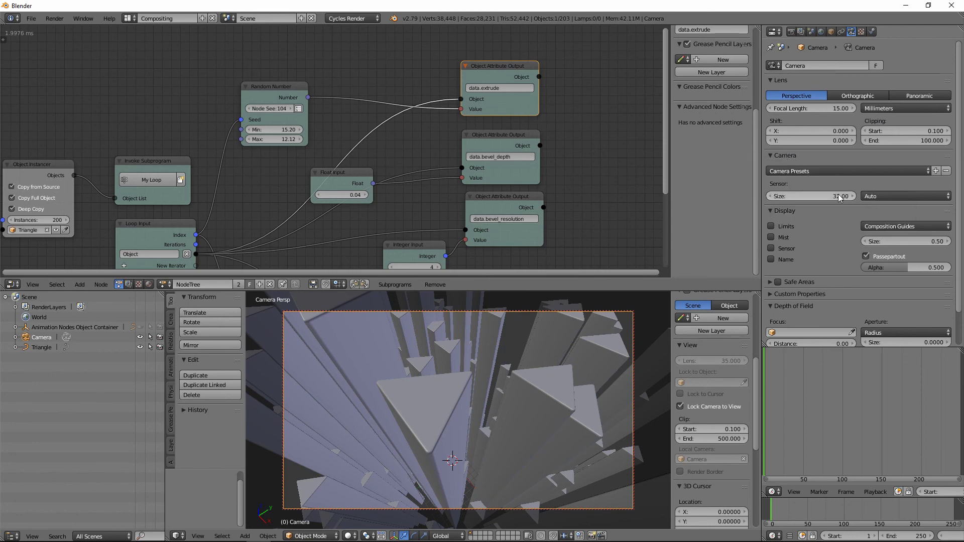
- Bring the whole node tree into view and start a Cycles render of the camera view
{"action": "right_click", "coordinate": [815, 197]}
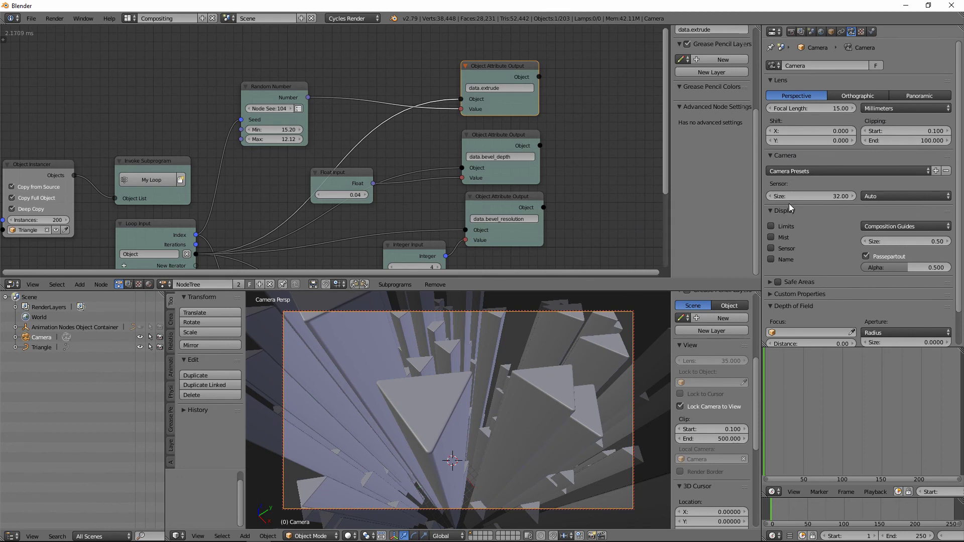
{"action": "scroll", "coordinate": [349, 160], "scroll_direction": "down", "scroll_amount": 2}
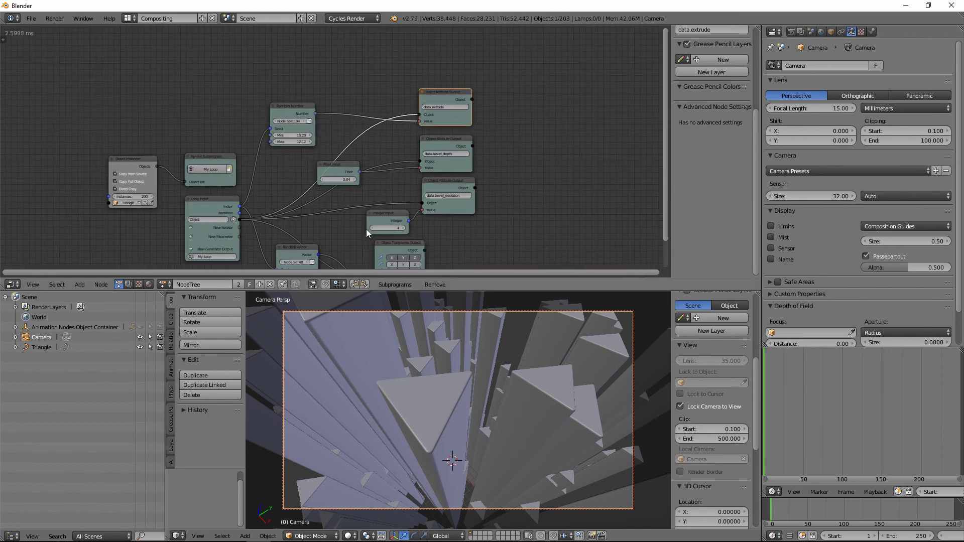
{"action": "middle_click_drag", "start_coordinate": [366, 229], "coordinate": [394, 155]}
{"action": "scroll", "coordinate": [395, 155], "scroll_direction": "up", "scroll_amount": 2}
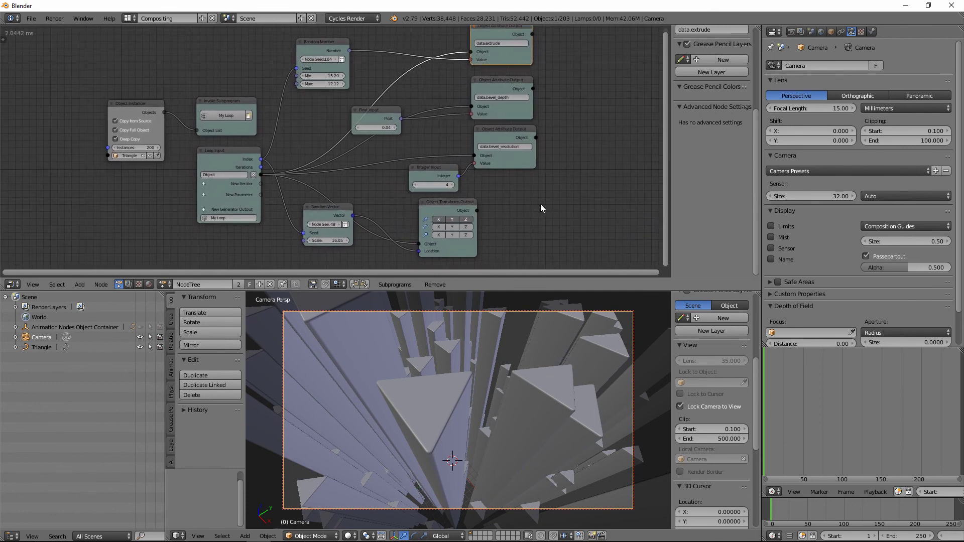
{"action": "key", "text": "F12"}
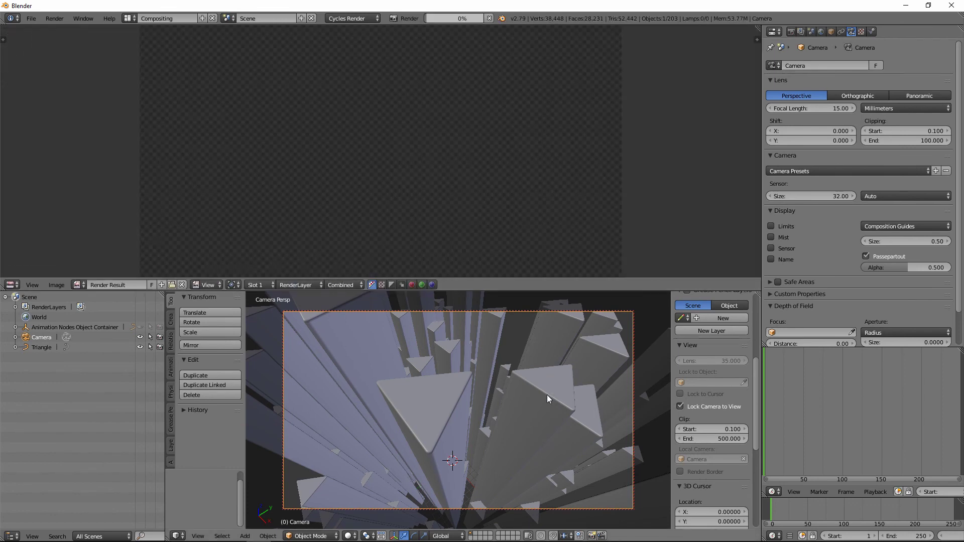